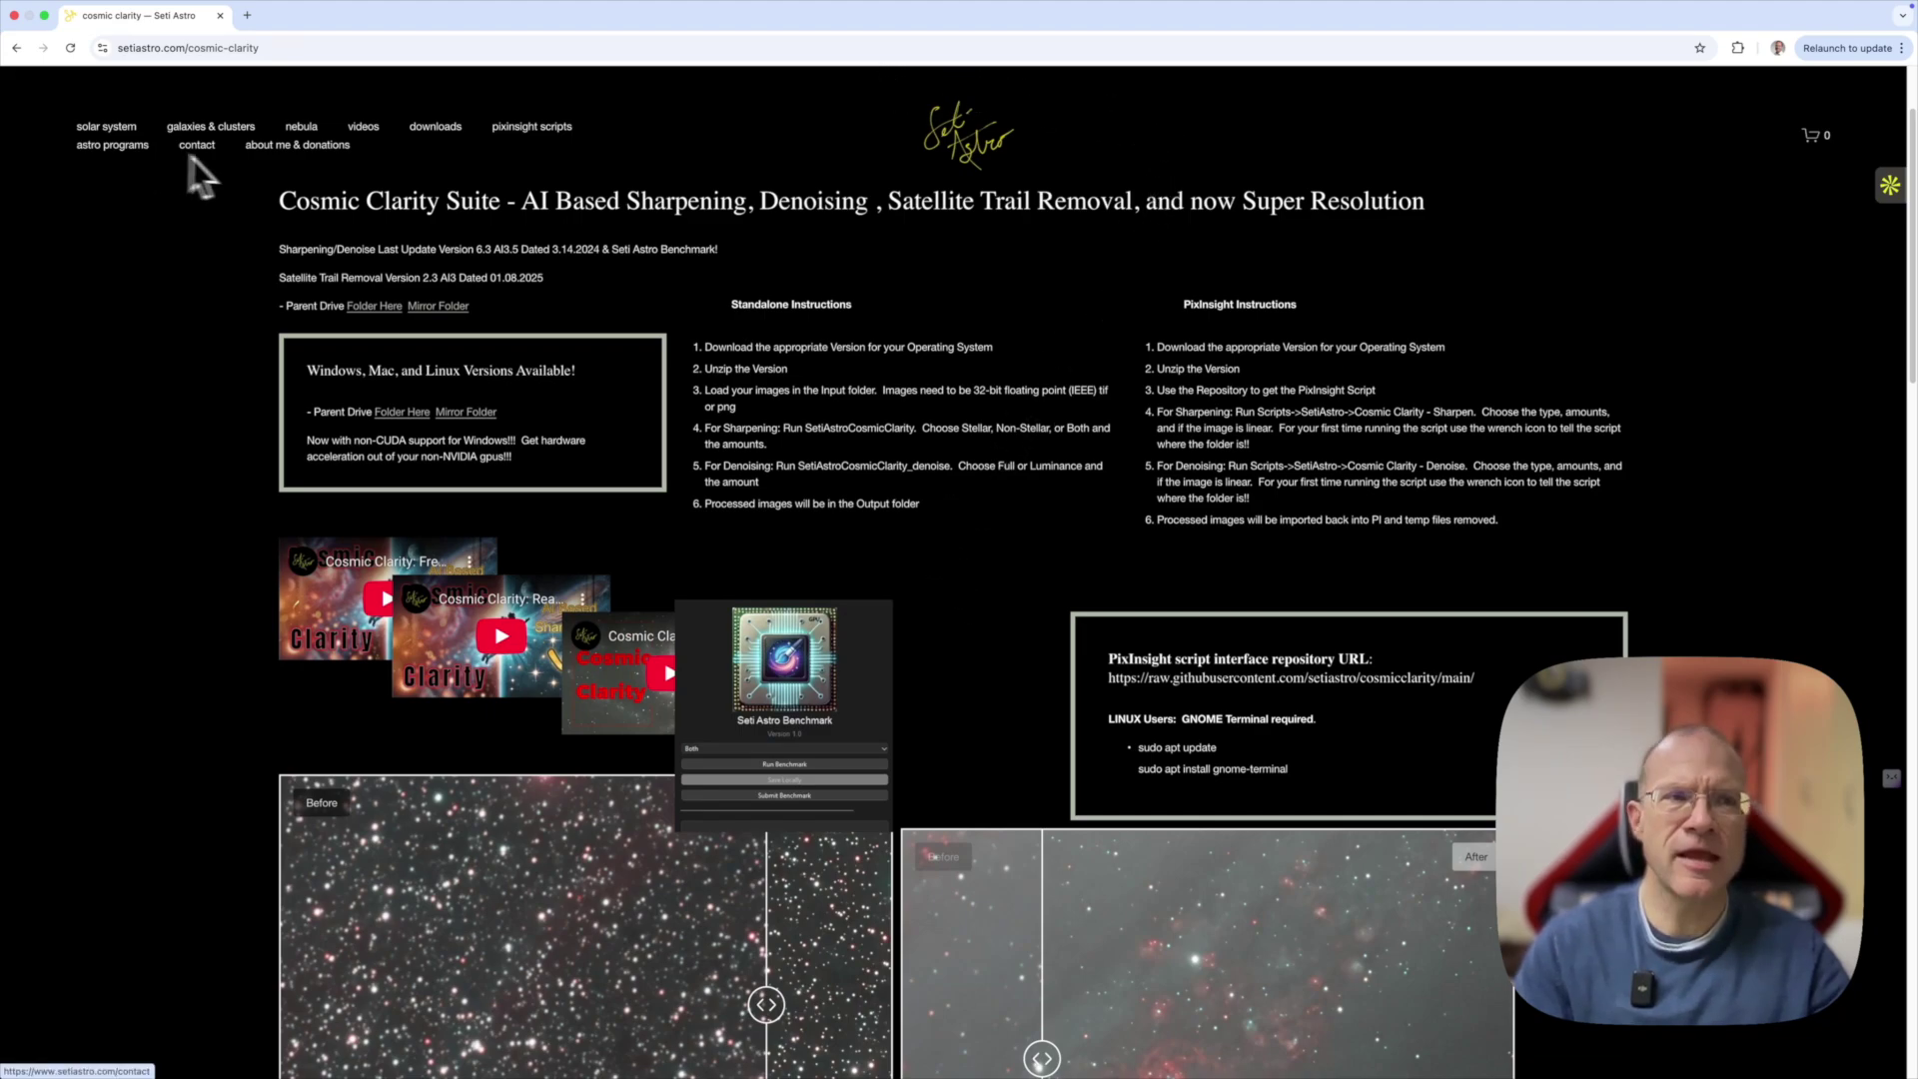
- Revisit the Cosmic Clarity program page from the Seti Astro site's astro programs menu
{"action": "mouse_move", "coordinate": [133, 158]}
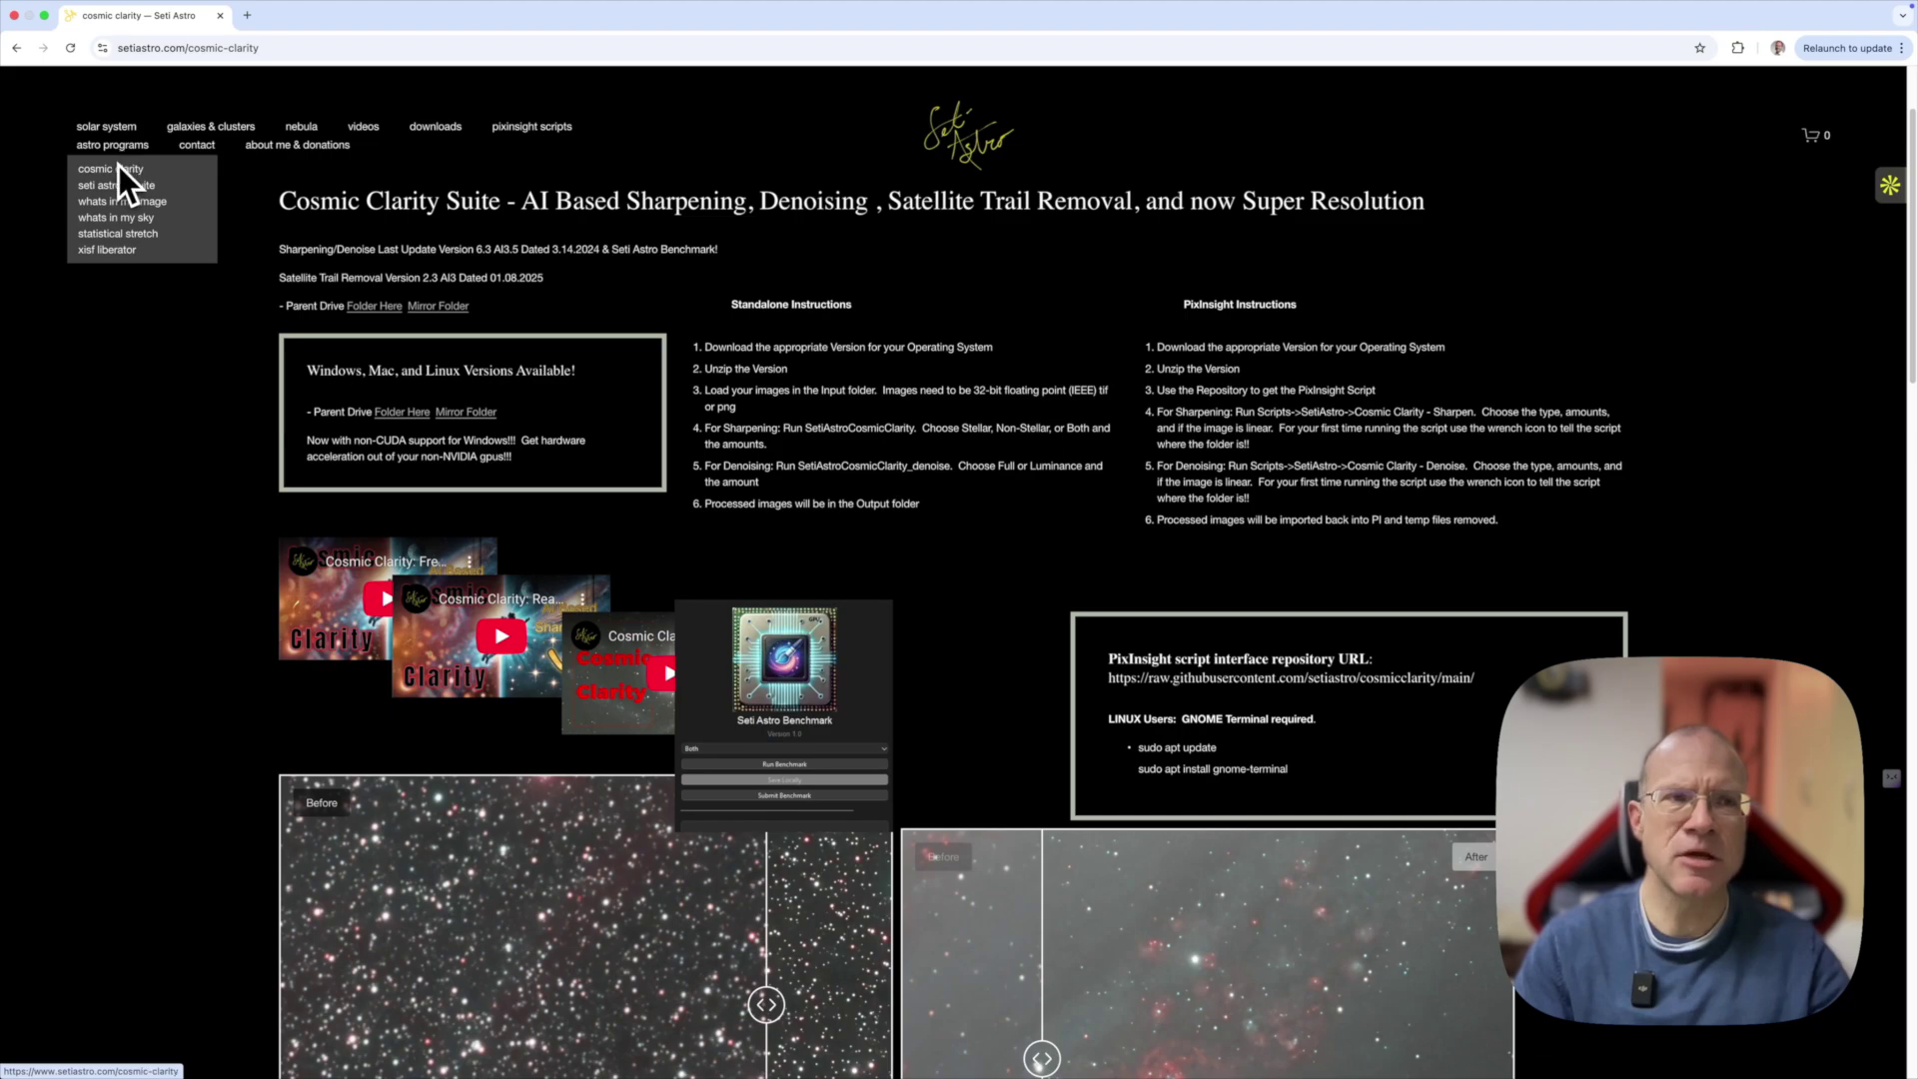
{"action": "left_click", "coordinate": [117, 172]}
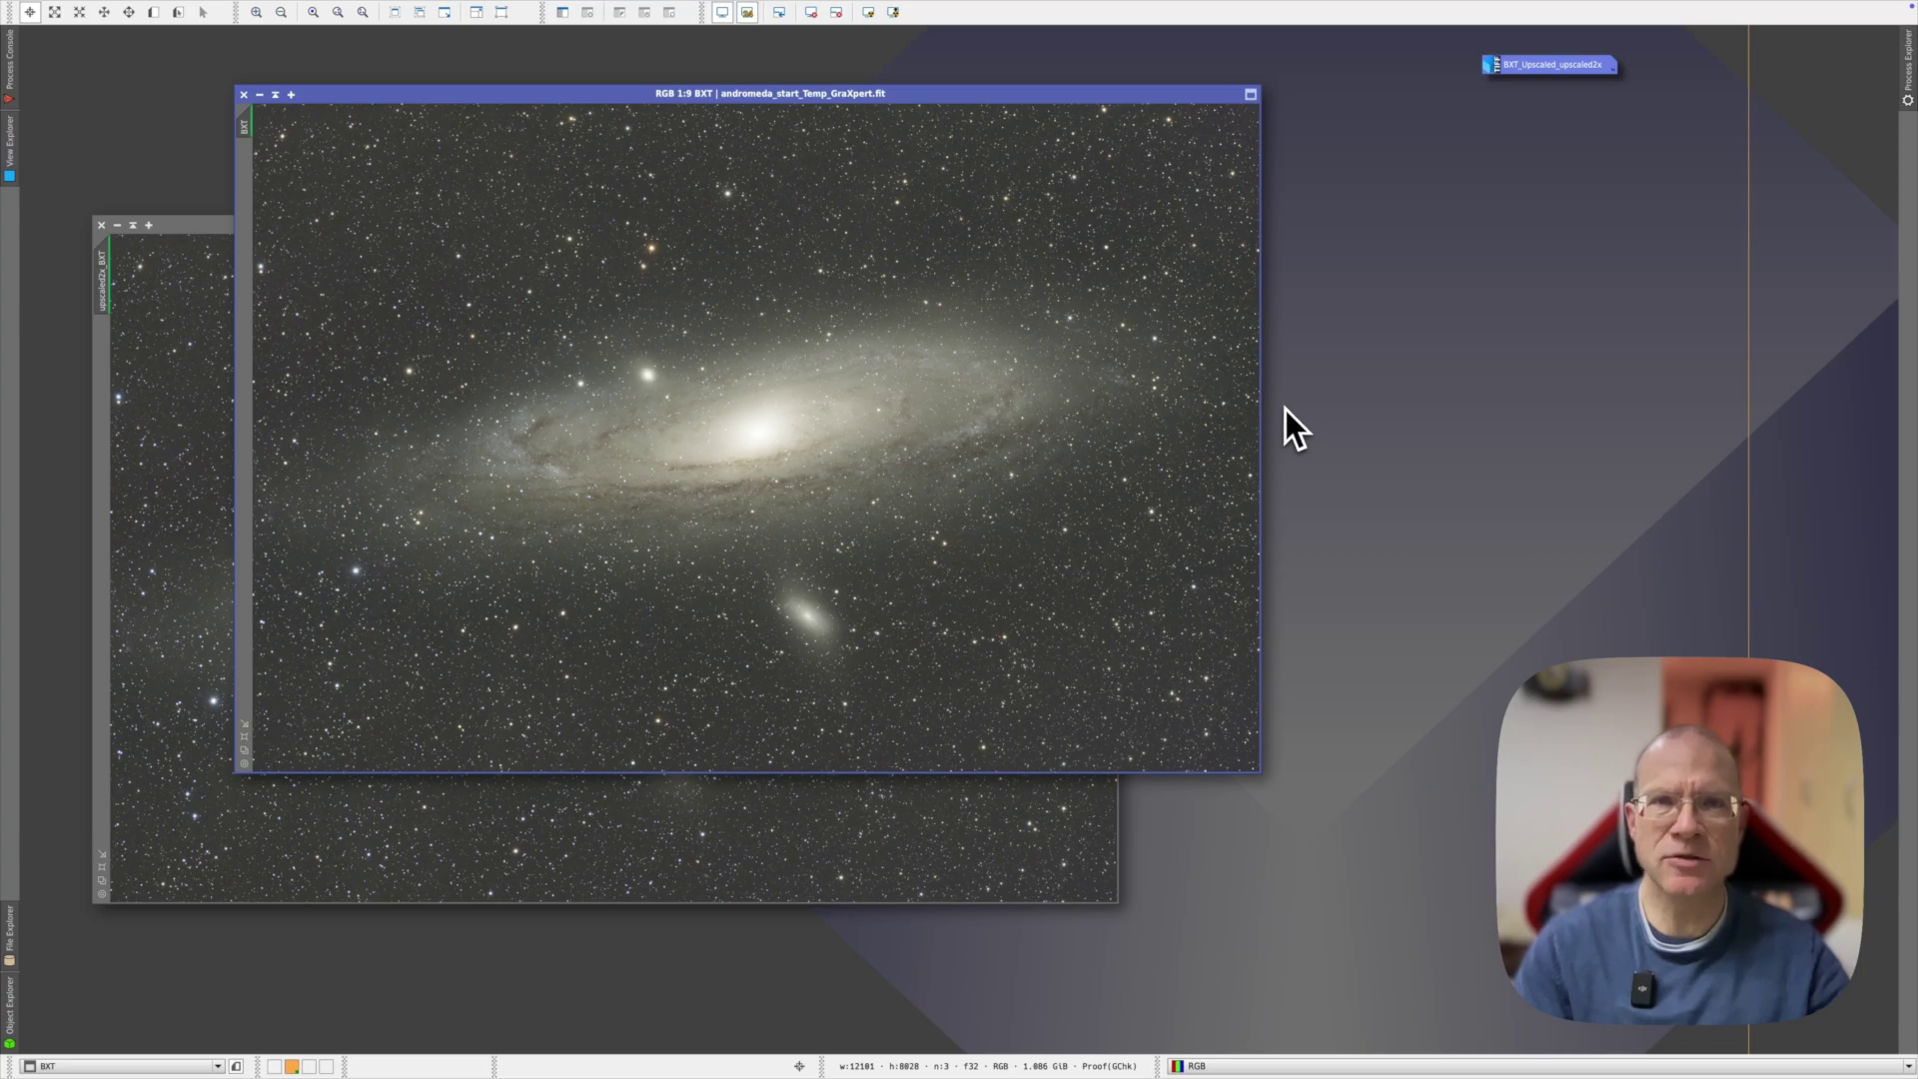
- Launch Script > SetiAstro > Cosmic Clarity - Super Resolution for the BXT Andromeda image
{"action": "mouse_move", "coordinate": [369, 4]}
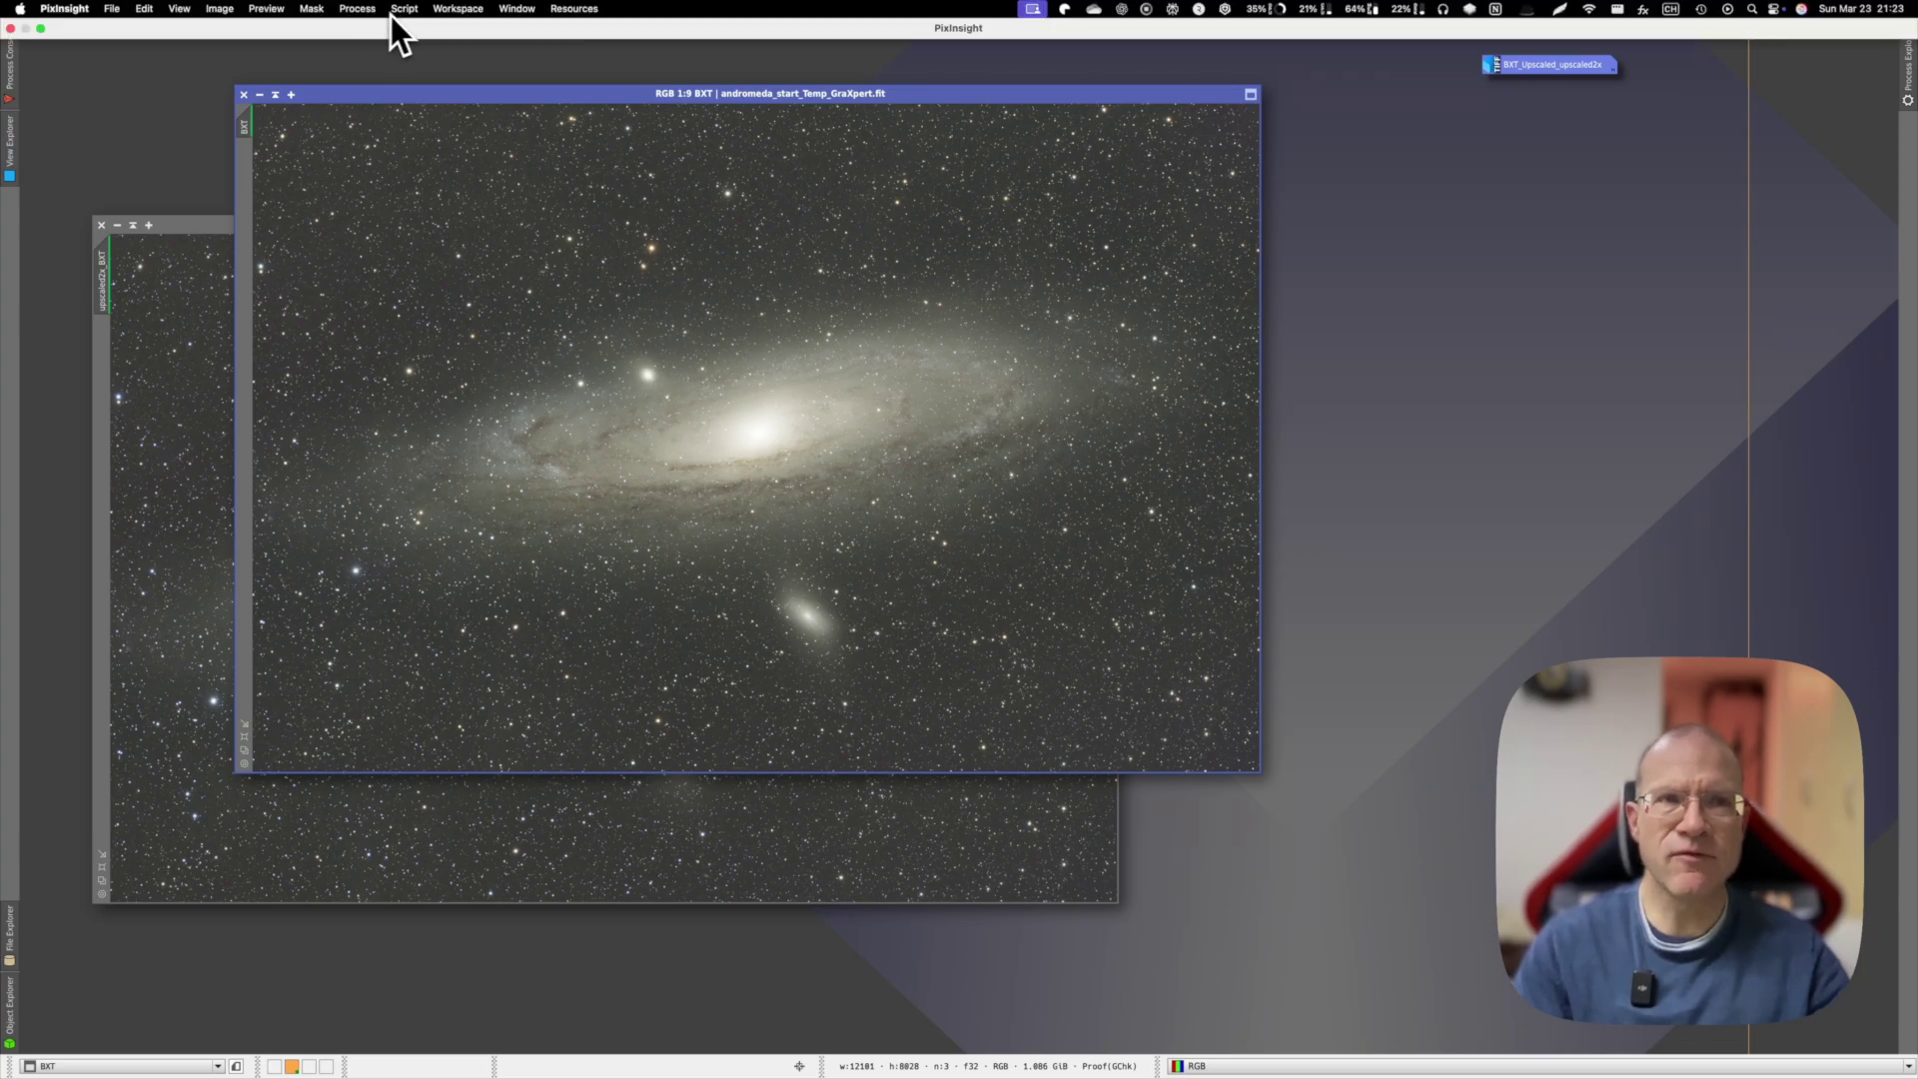
{"action": "left_click", "coordinate": [406, 11]}
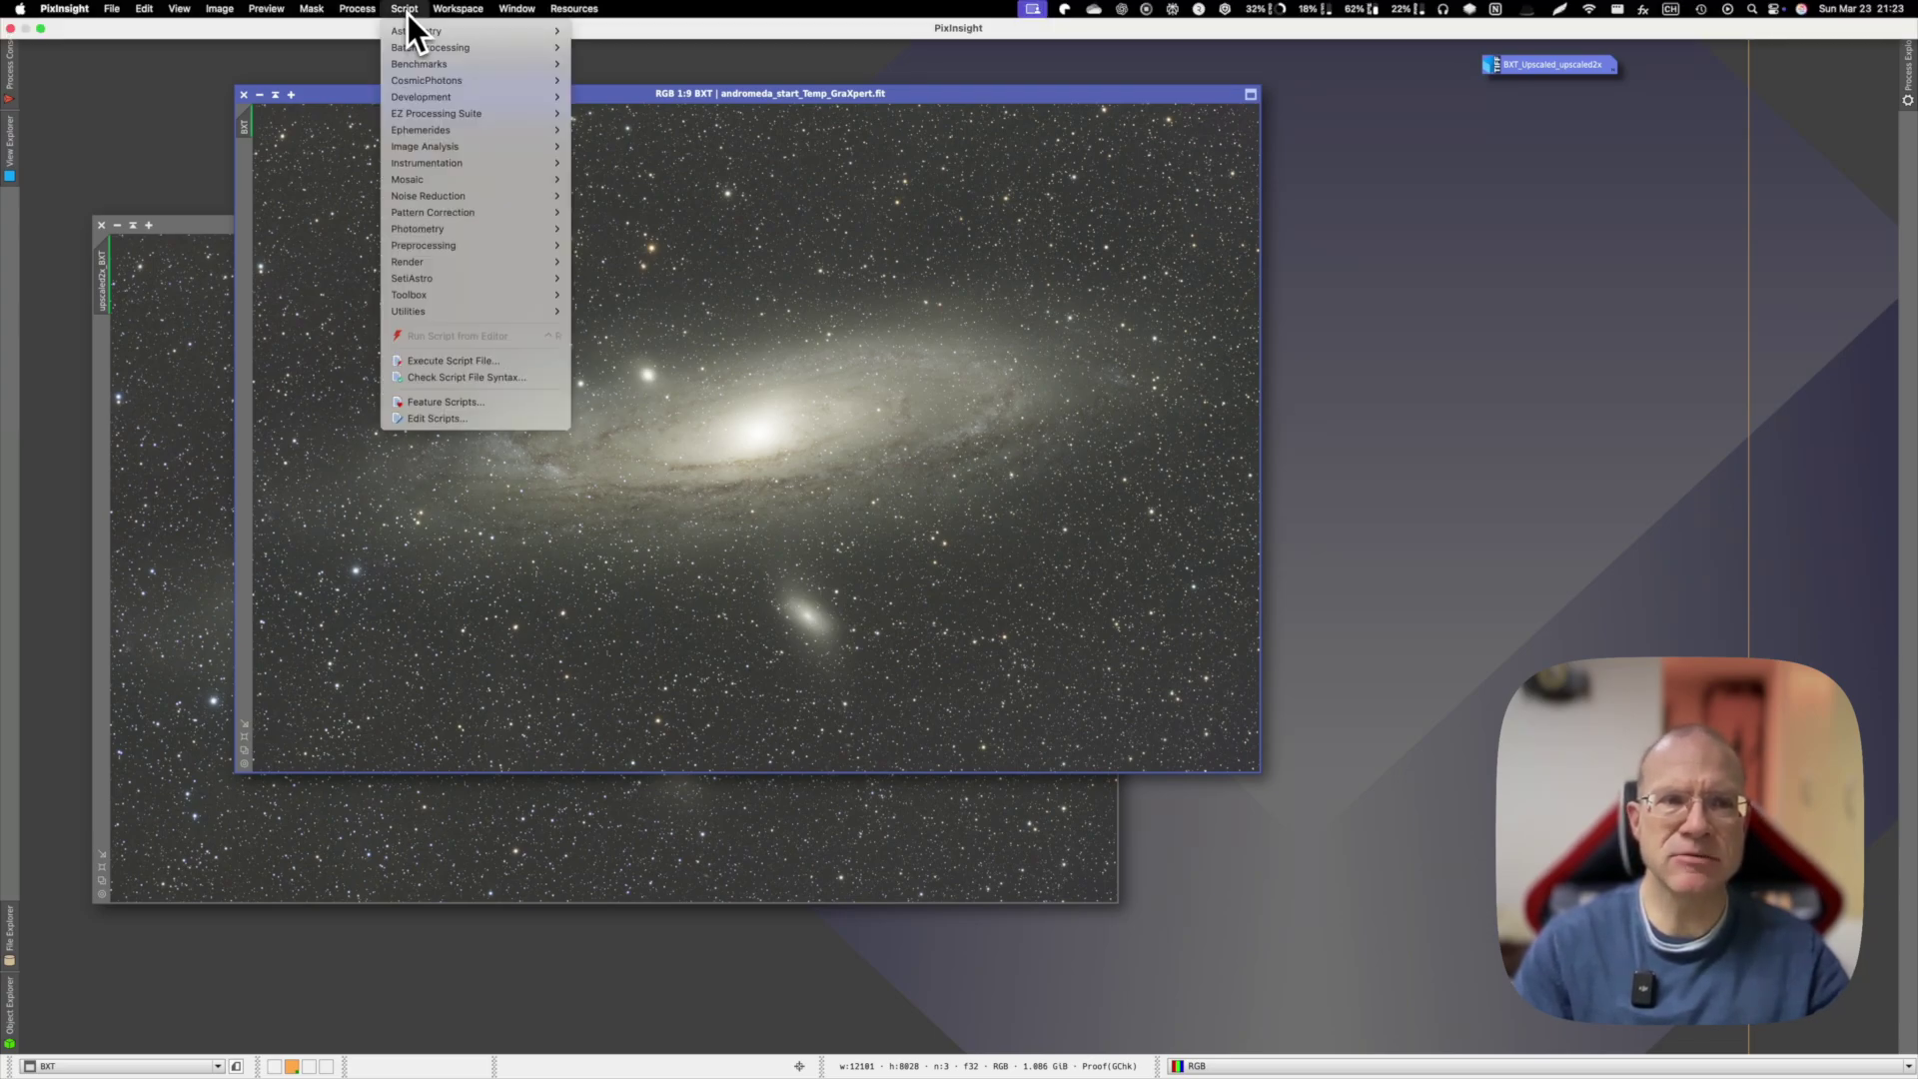
{"action": "mouse_move", "coordinate": [430, 283]}
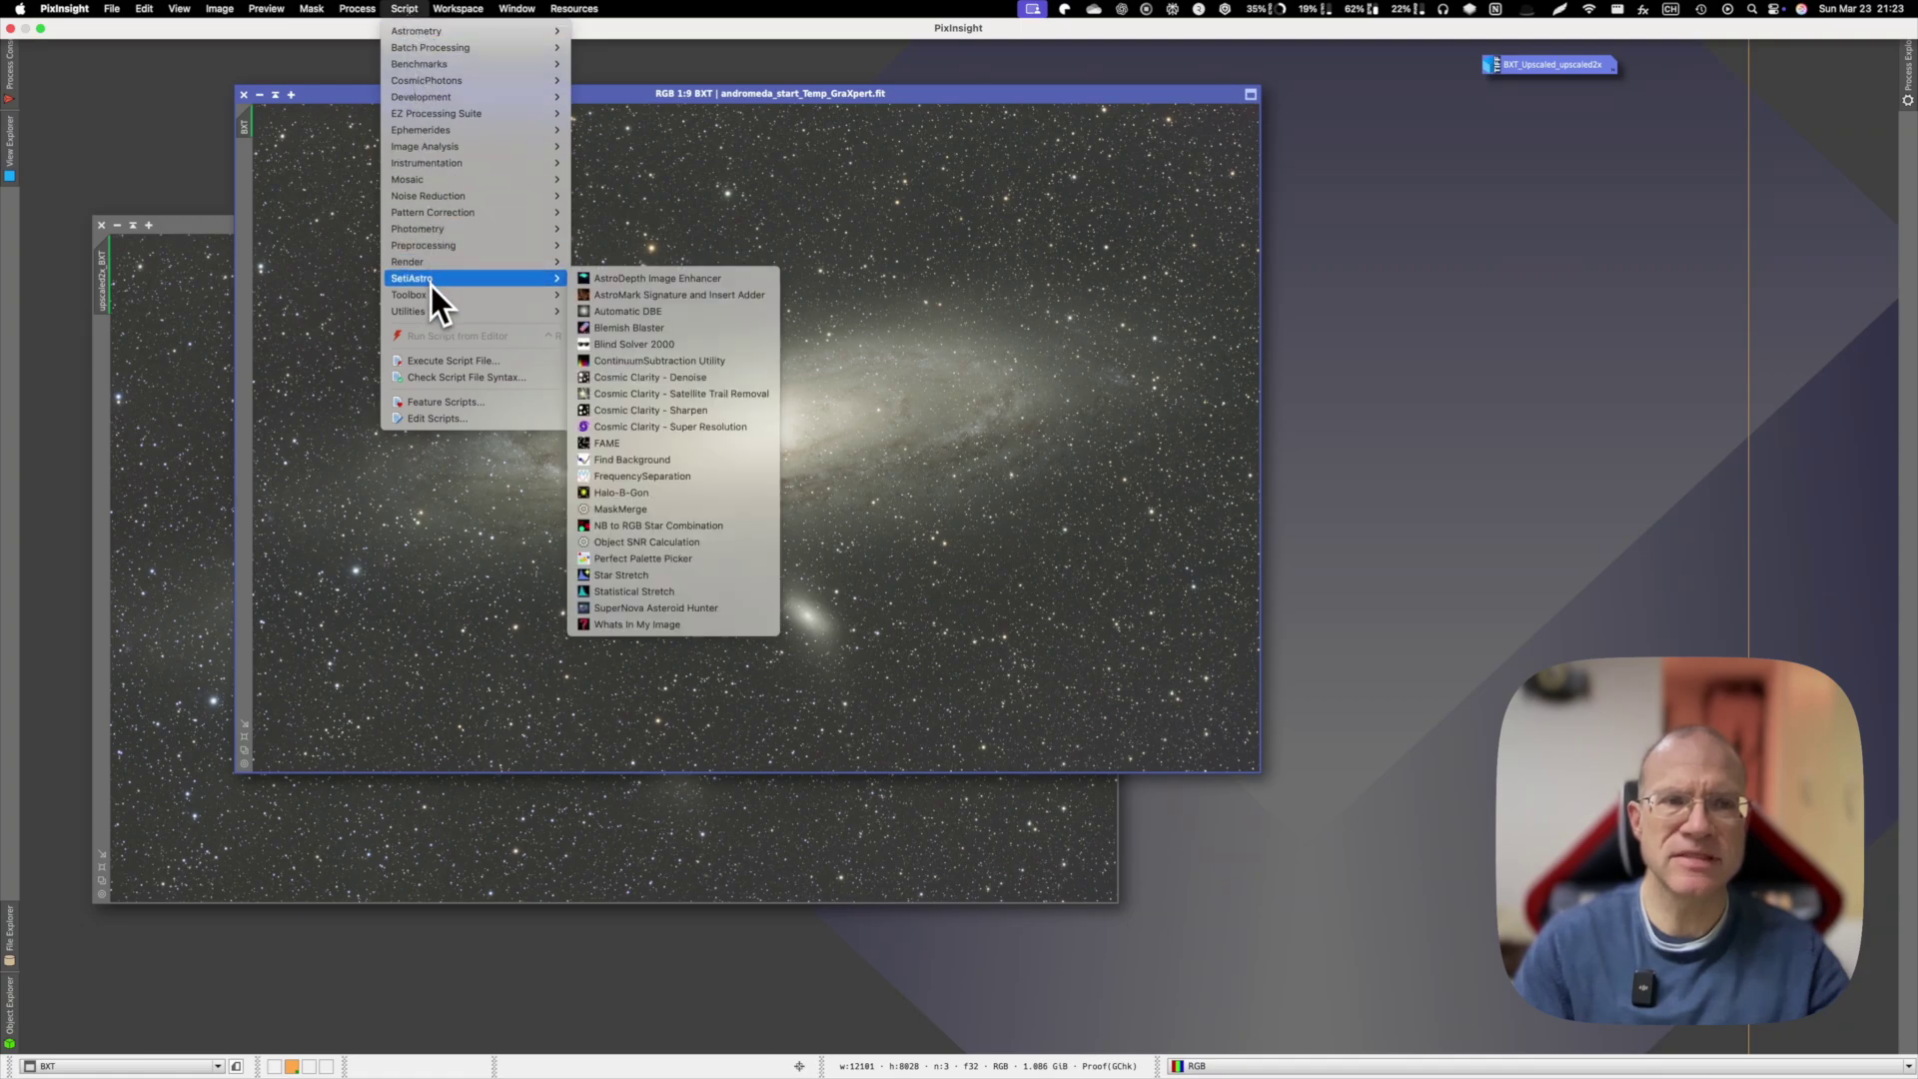
{"action": "left_click", "coordinate": [704, 430]}
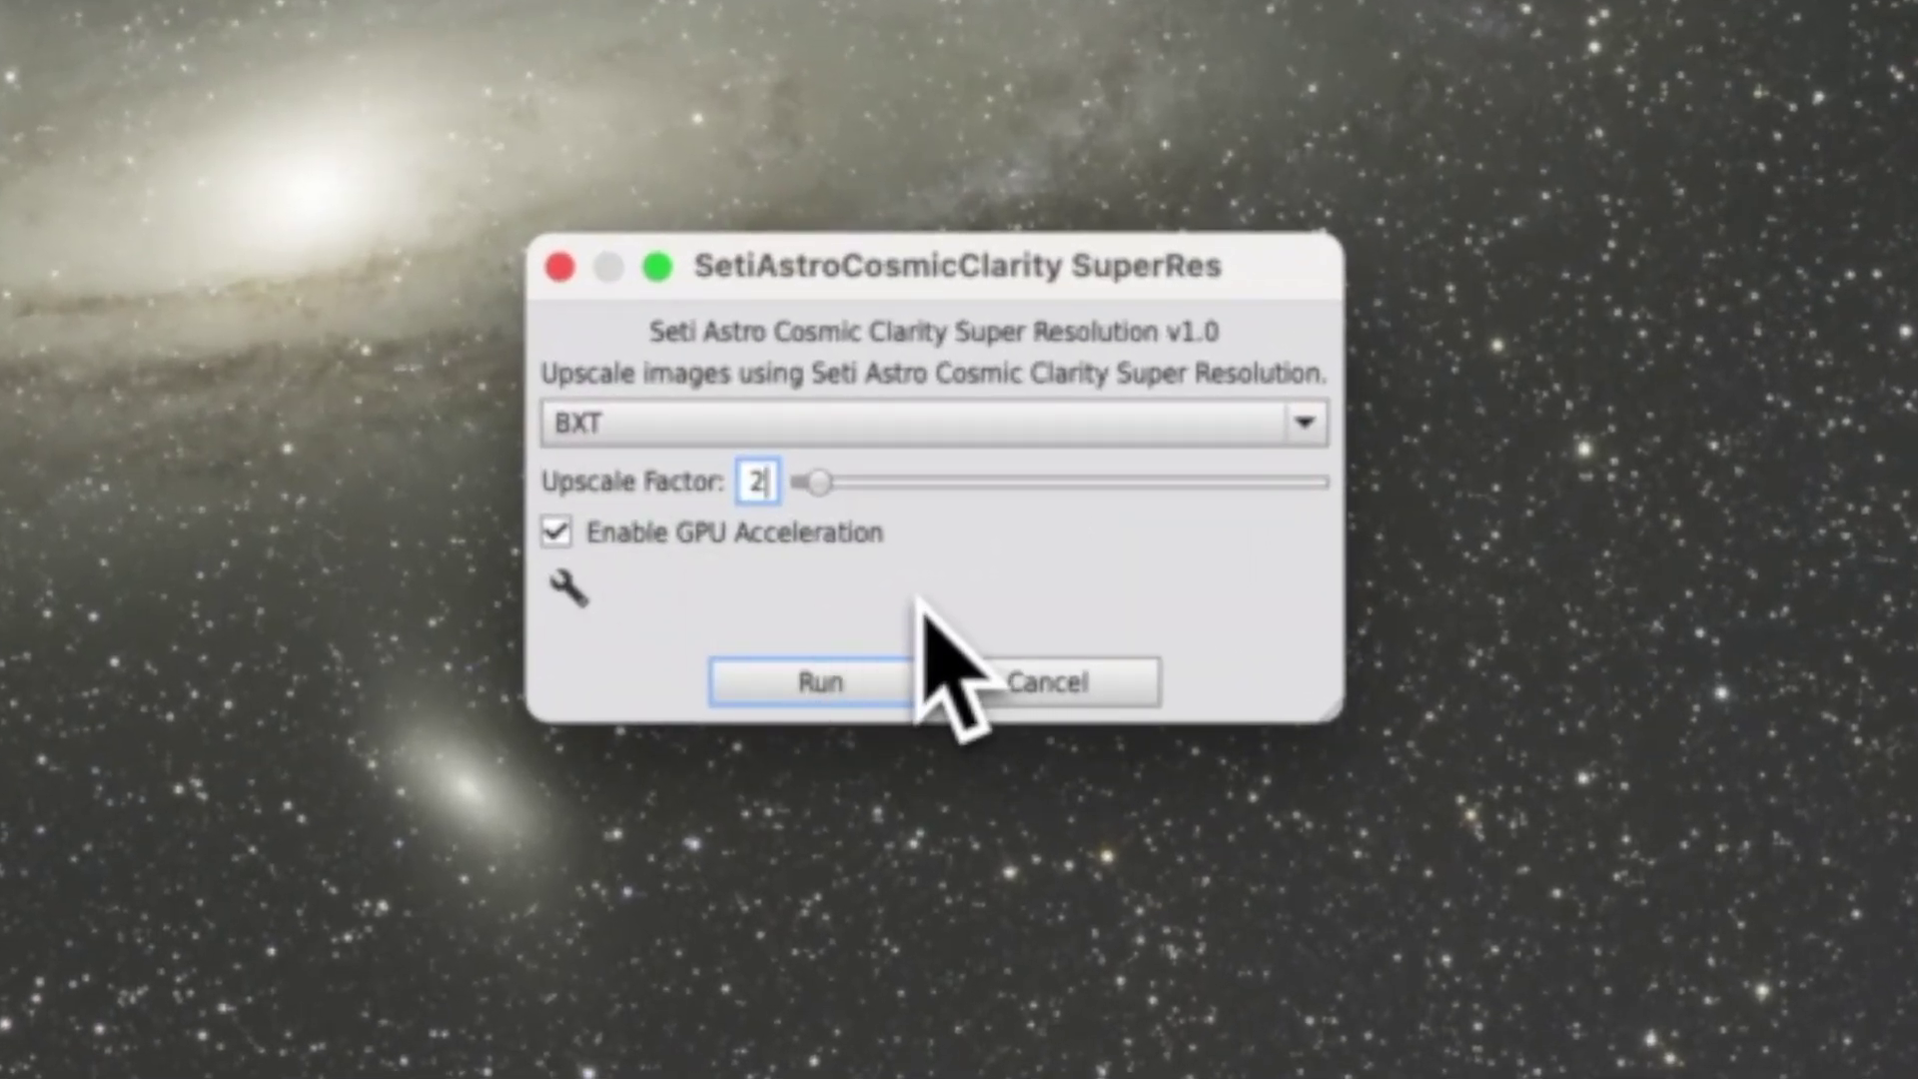
- Keep BXT as the image, try upscale factor 4 then back to 2, and cancel the script
{"action": "left_click", "coordinate": [1305, 422]}
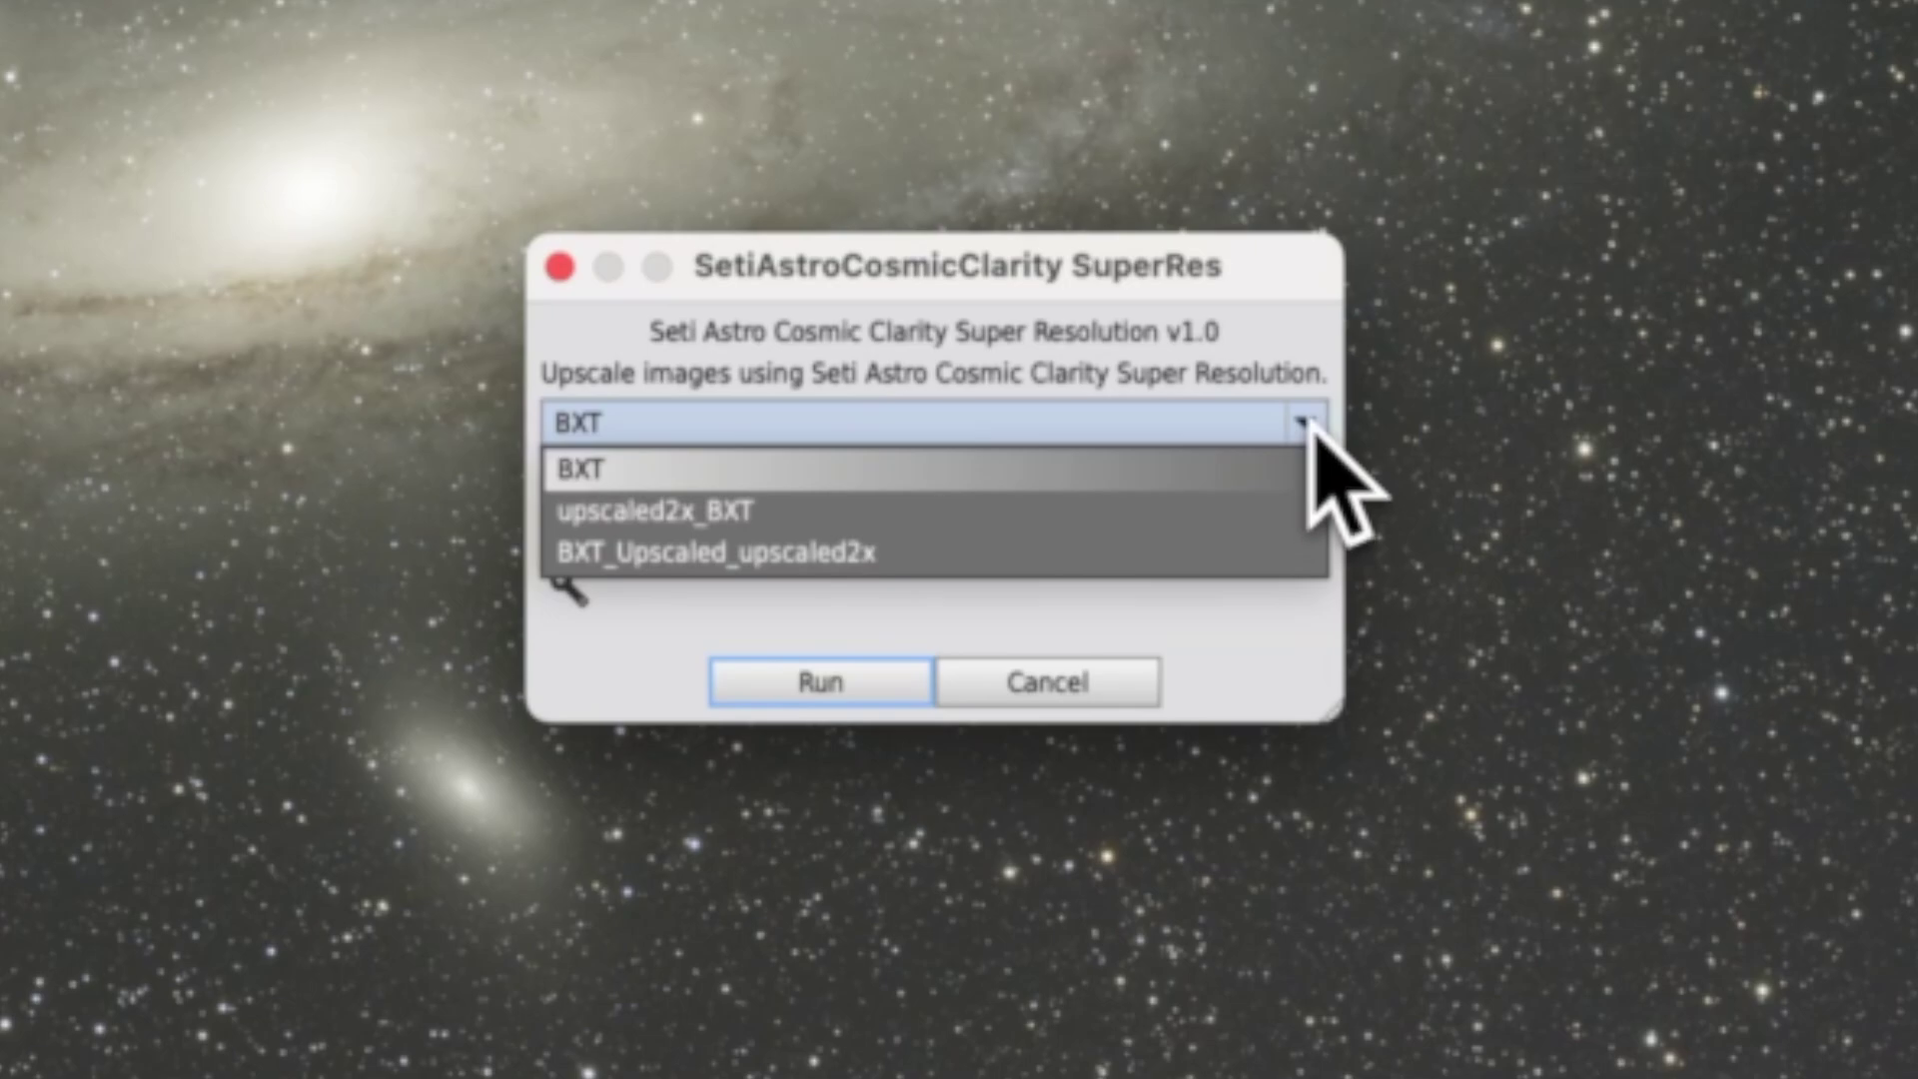
{"action": "left_click", "coordinate": [1308, 425]}
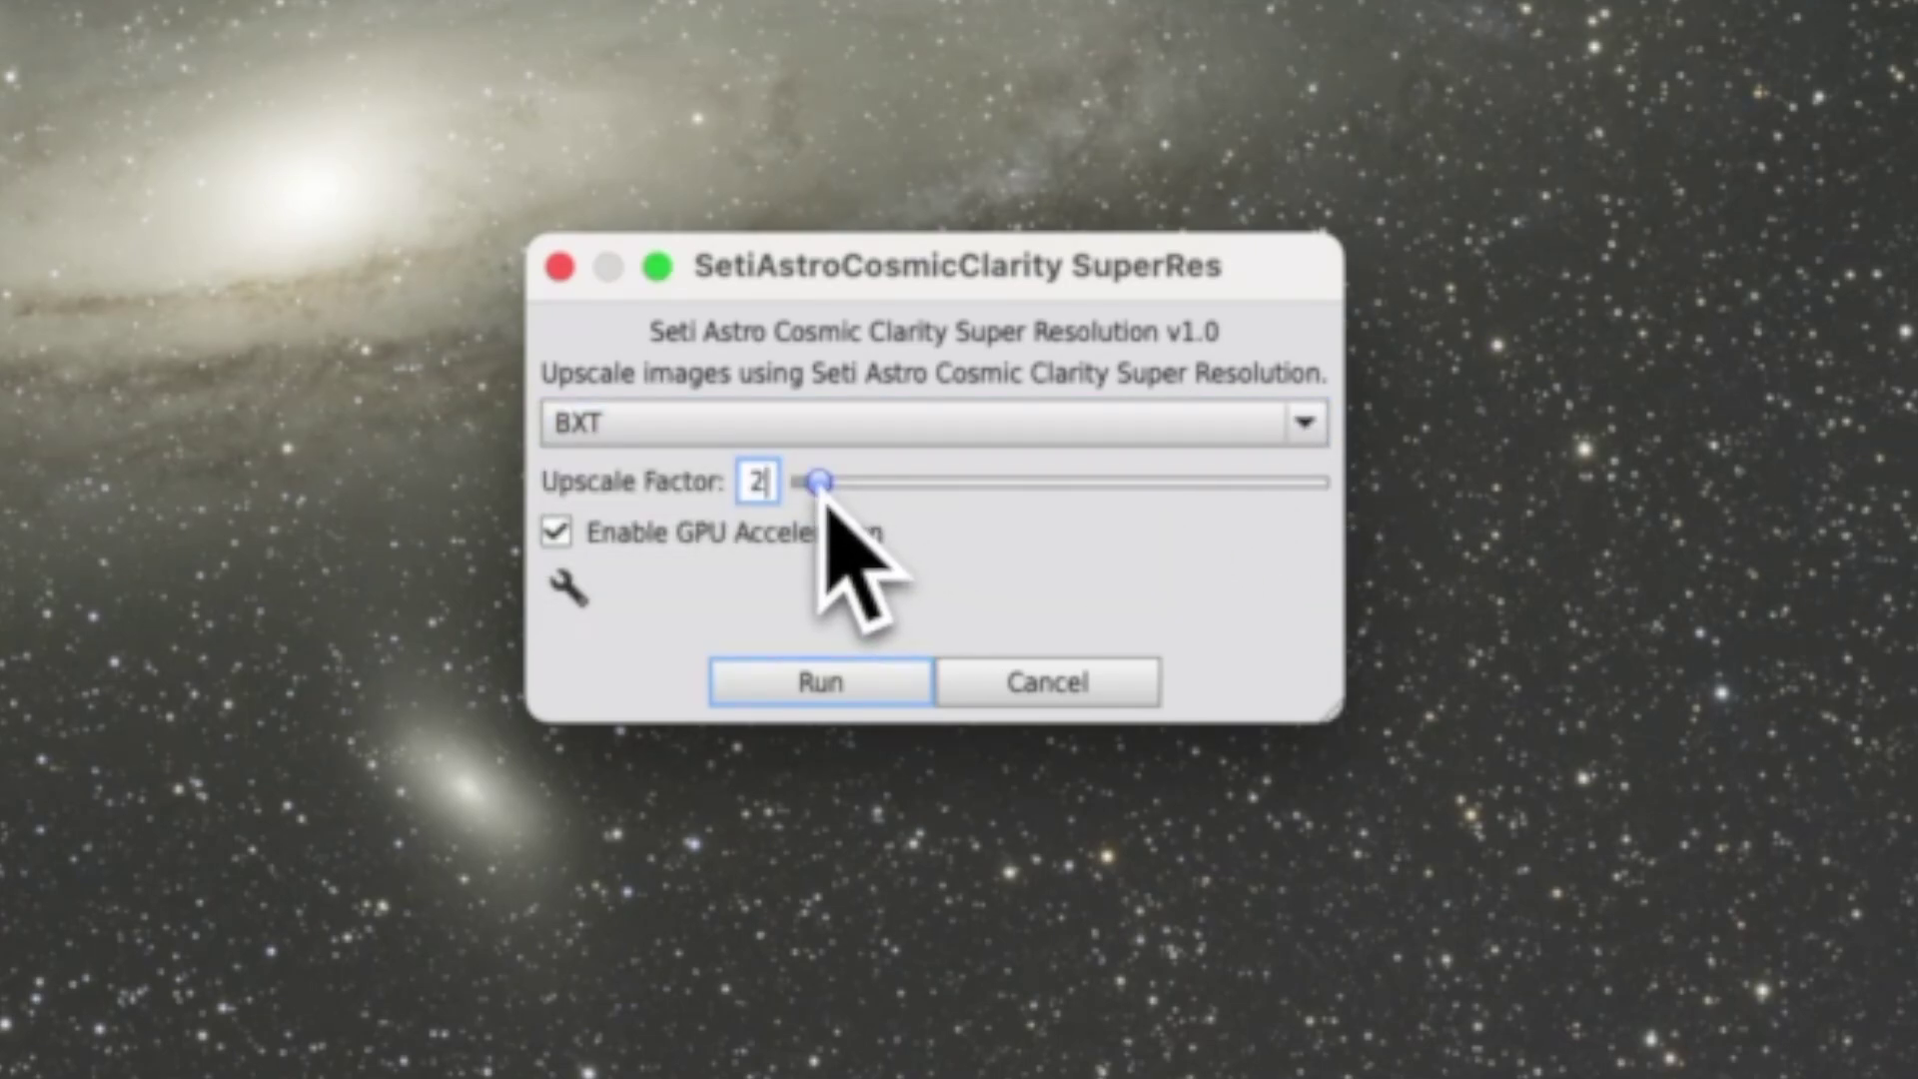
{"action": "left_click_drag", "start_coordinate": [820, 482], "coordinate": [952, 510]}
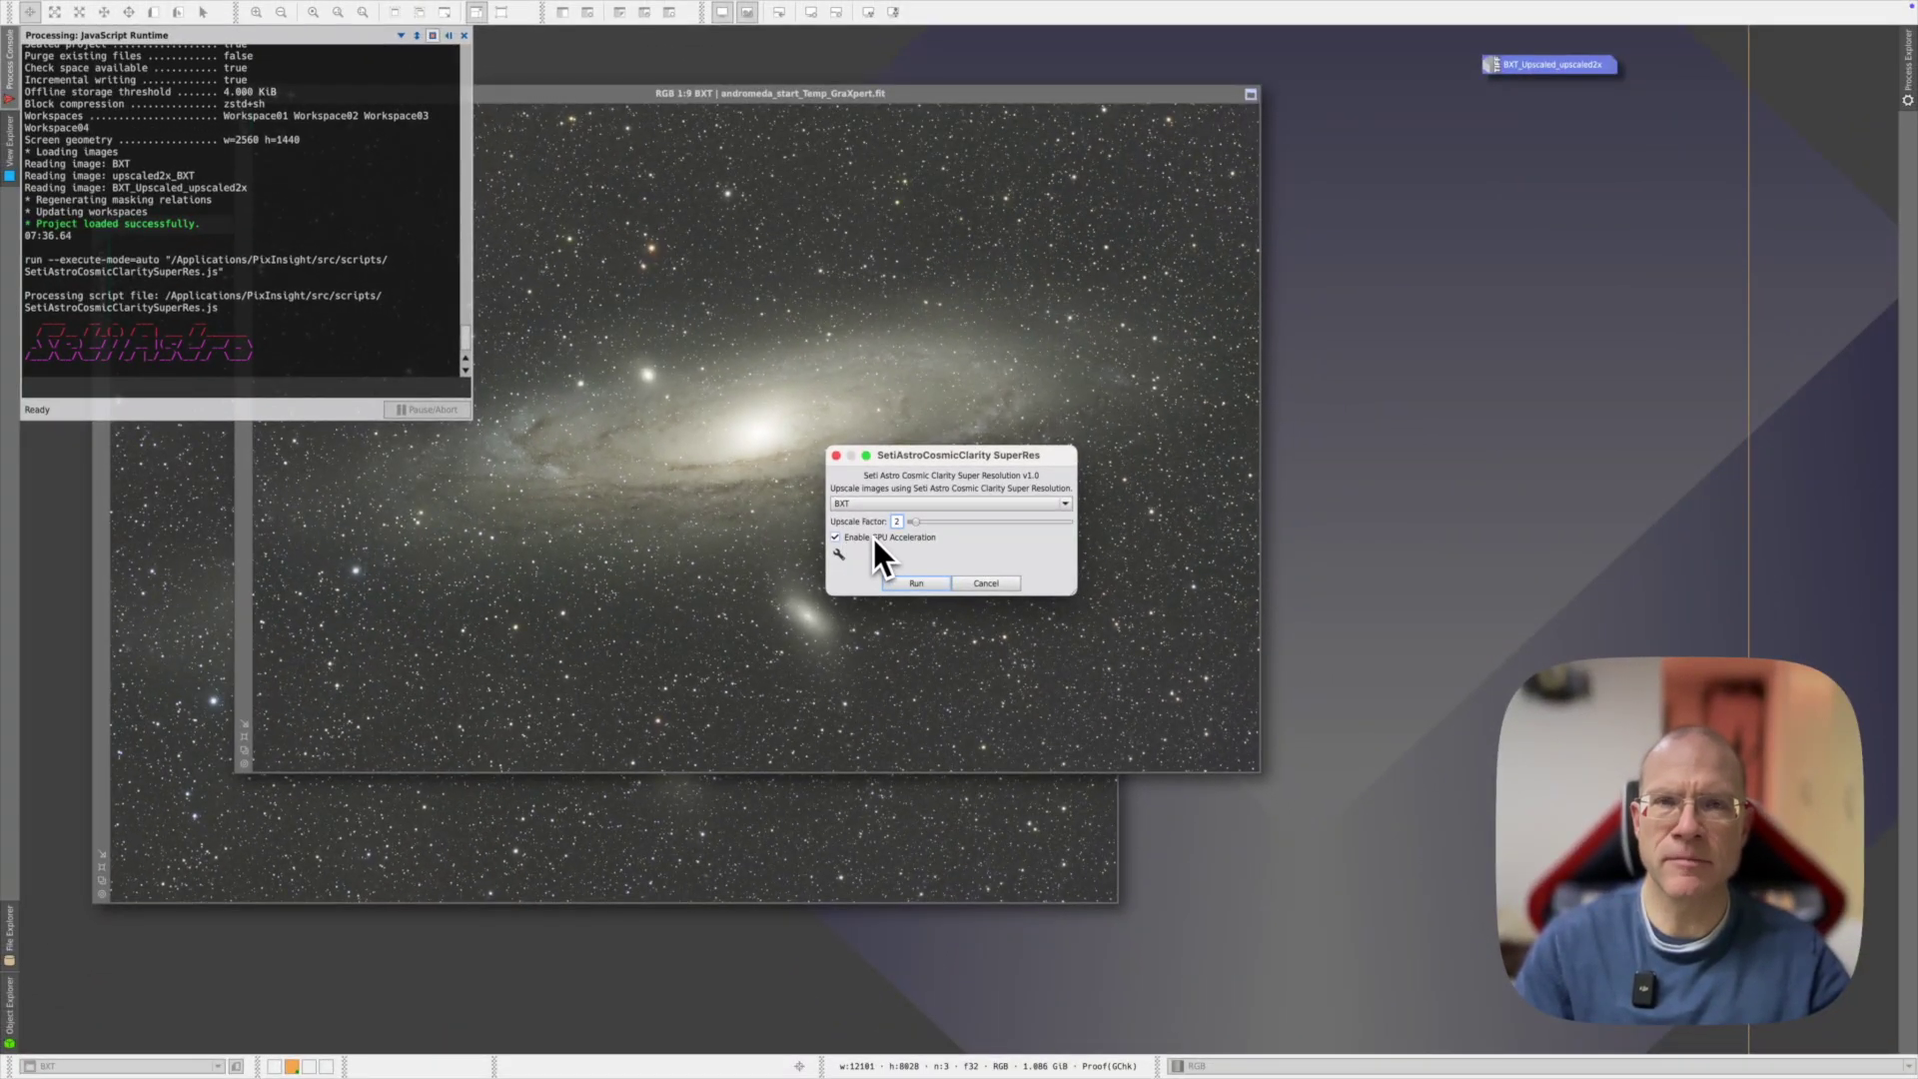
{"action": "left_click", "coordinate": [998, 584]}
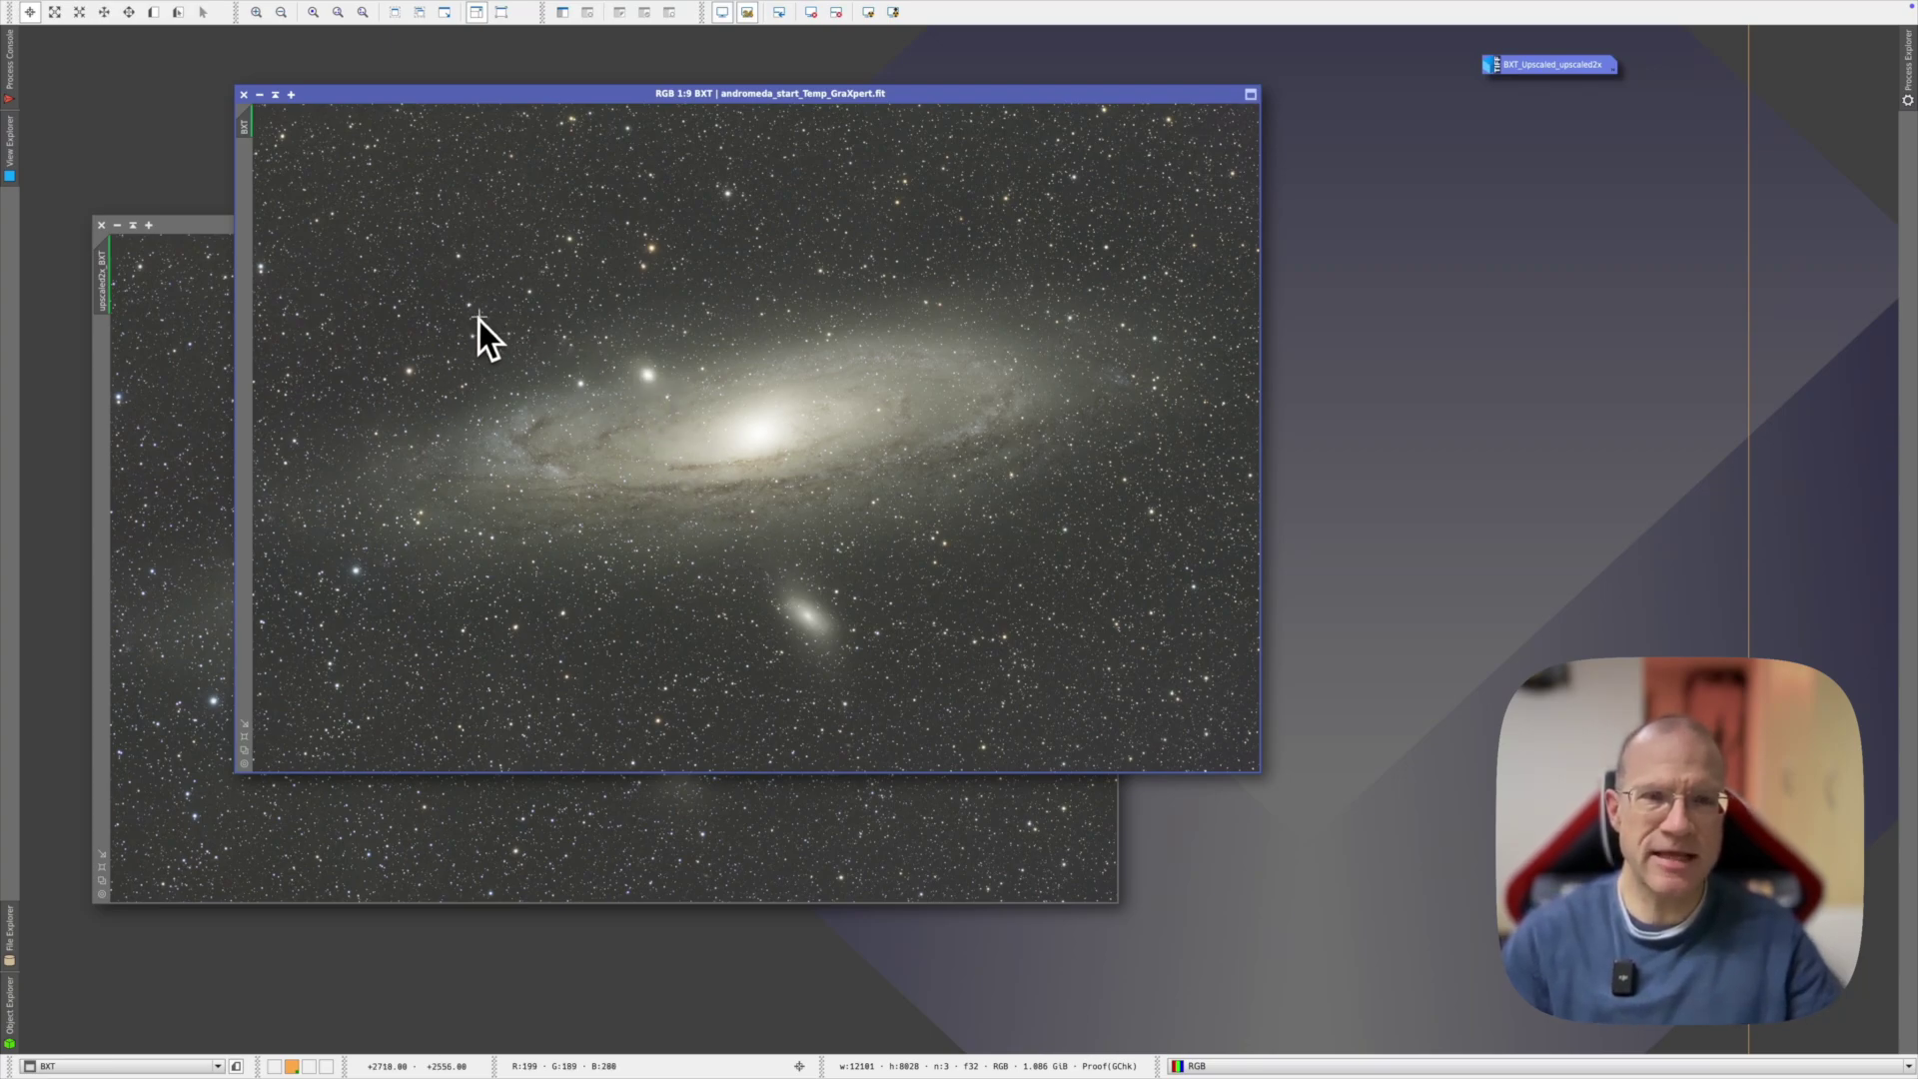
- Bring the 24202 × 16056 upscaled2x_BXT Andromeda window in front of the BXT original
{"action": "left_click", "coordinate": [209, 230]}
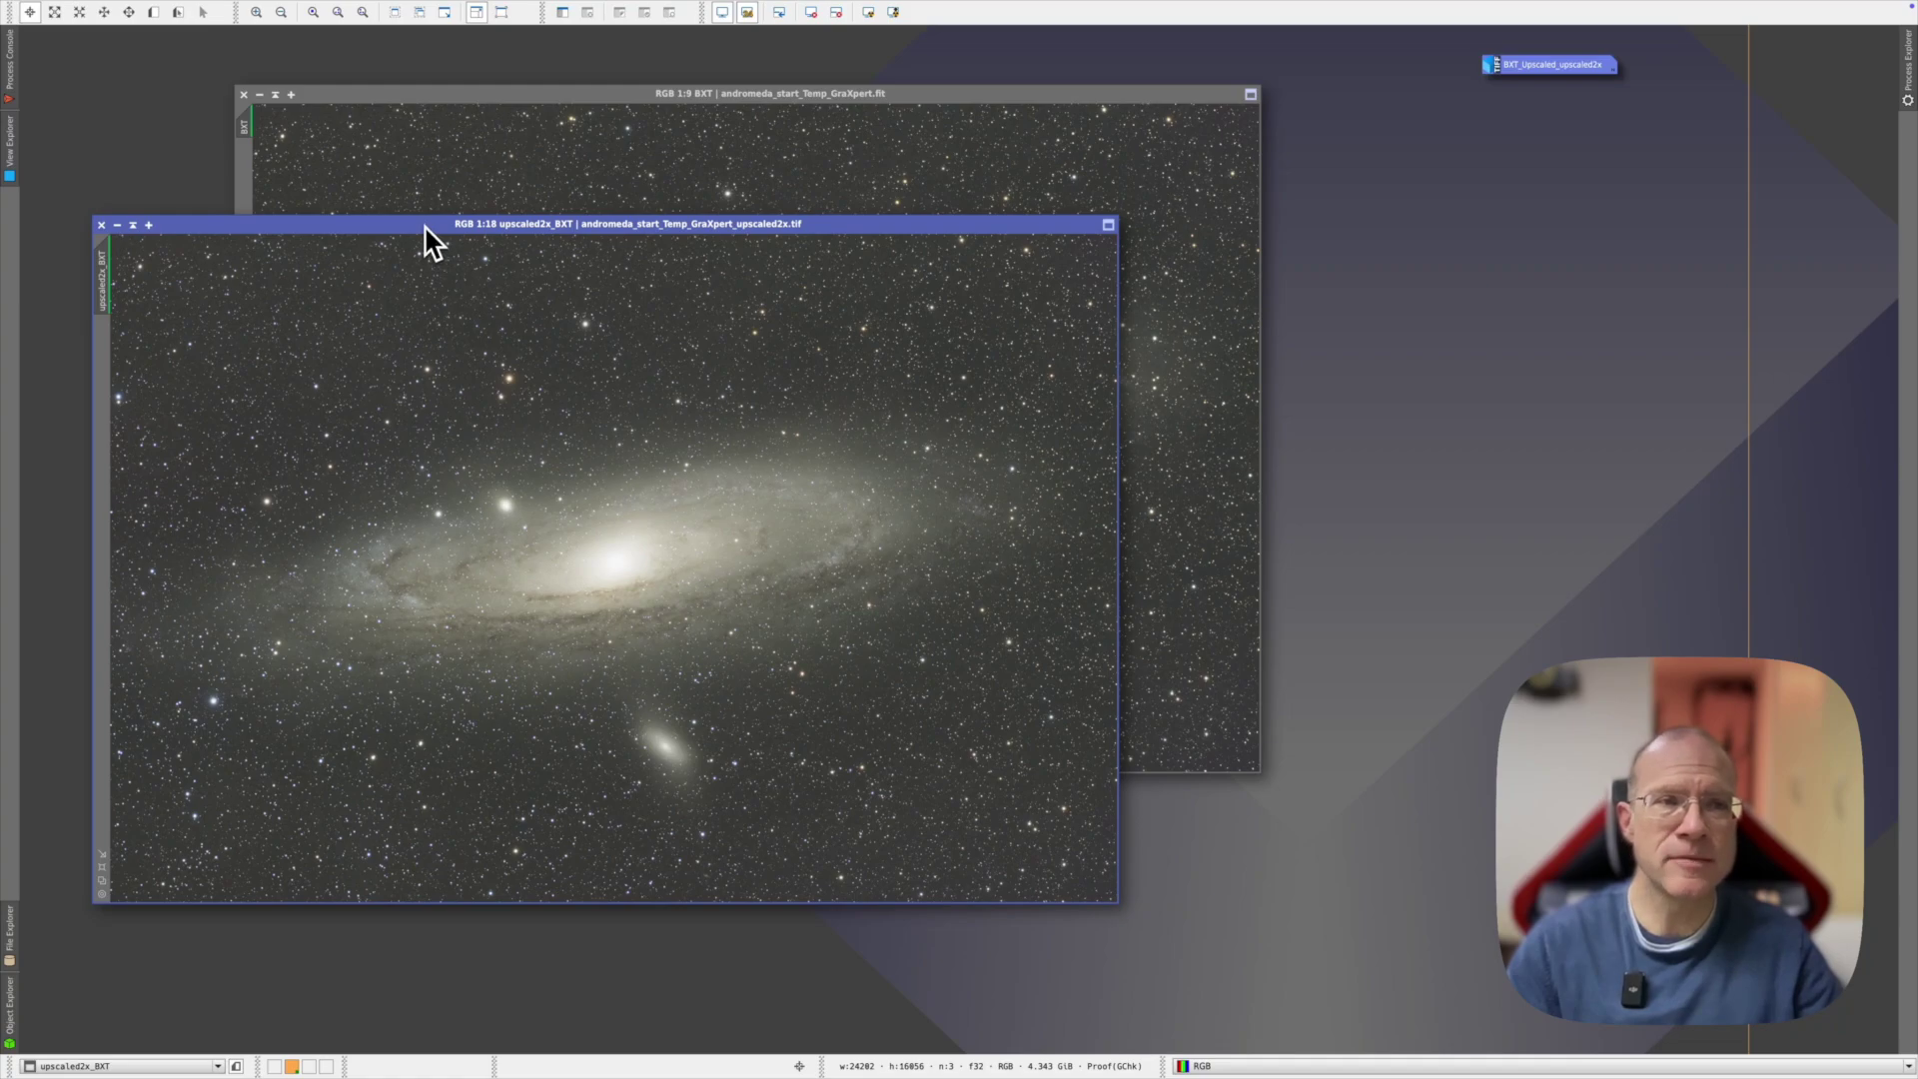
- Lay the upscaled2x_BXT window exactly over BXT and flip between them with Ctrl+Tab
{"action": "left_click_drag", "start_coordinate": [427, 229], "coordinate": [652, 264]}
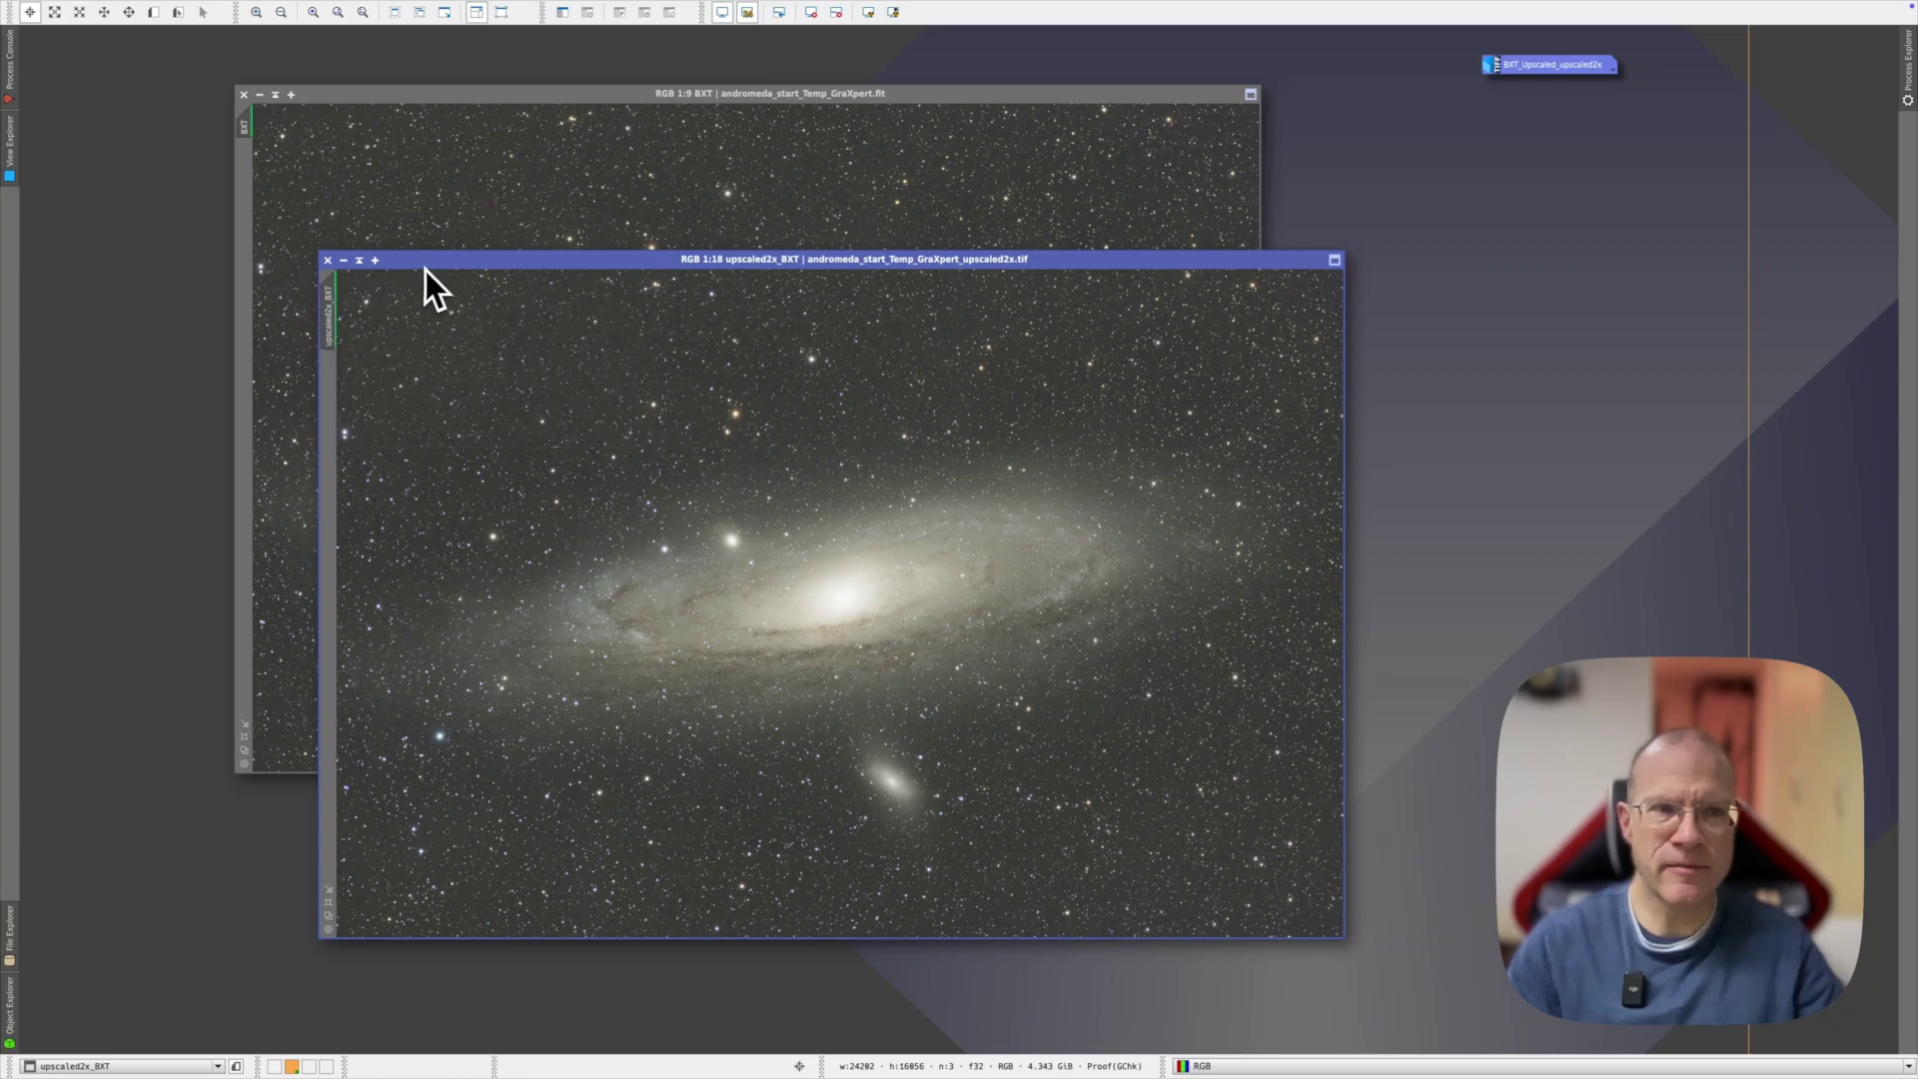
{"action": "left_click_drag", "start_coordinate": [426, 264], "coordinate": [350, 101]}
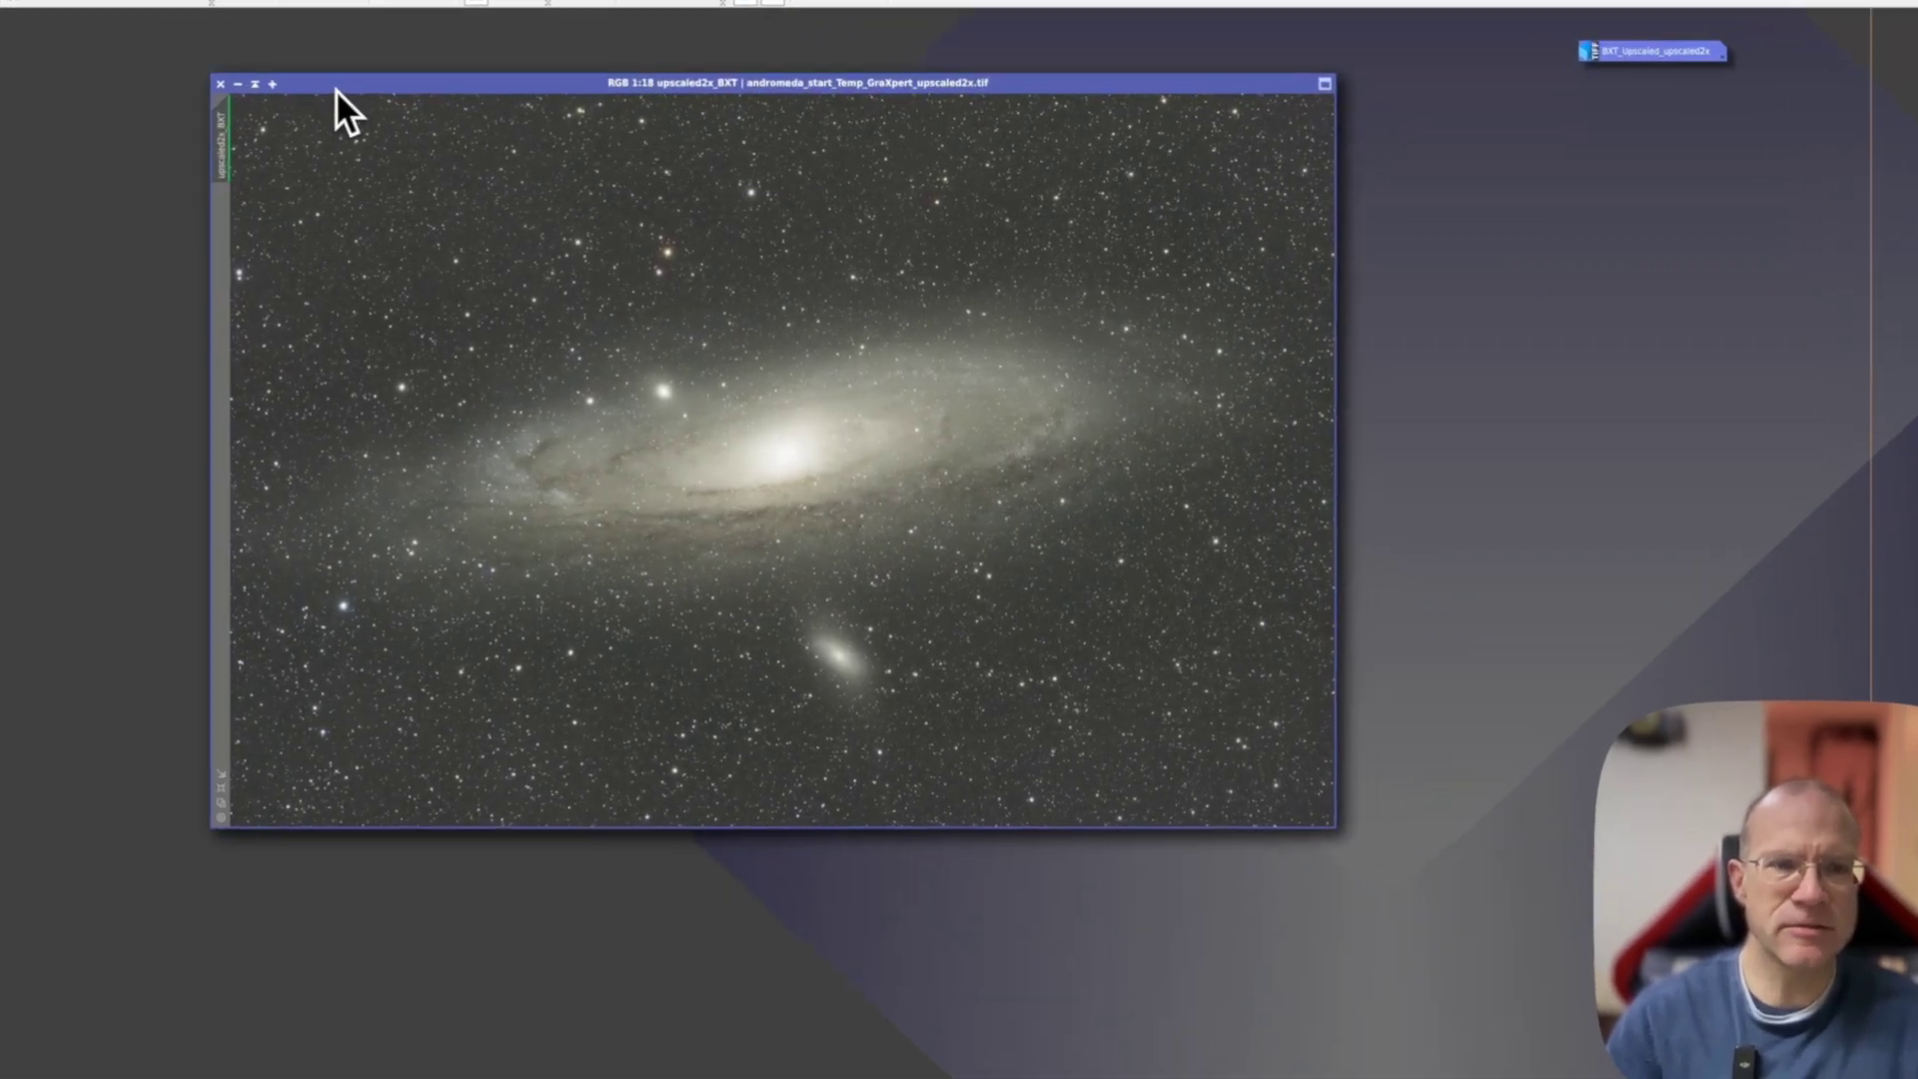
{"action": "key", "text": "ctrl+Tab"}
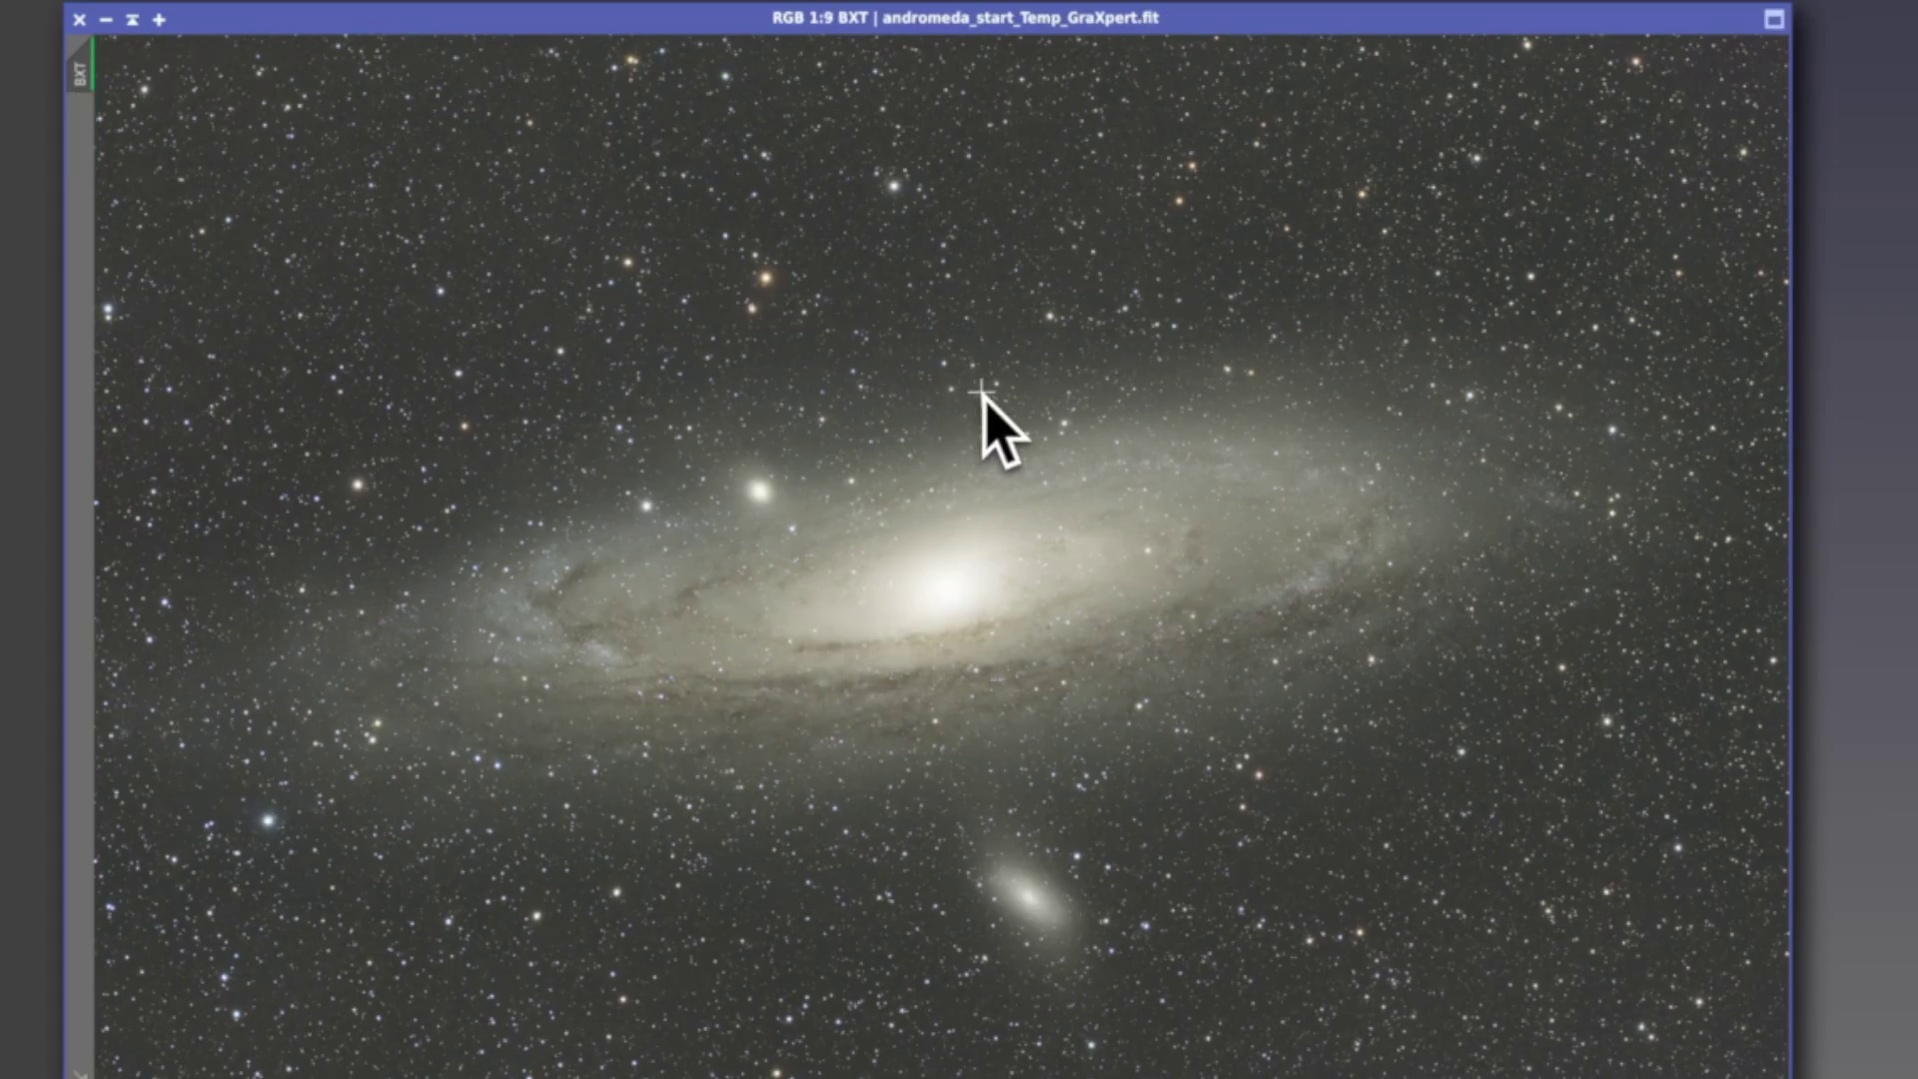
{"action": "key", "text": "ctrl+Tab"}
{"action": "key", "text": "ctrl+Tab"}
{"action": "key", "text": "ctrl+Tab"}
{"action": "key", "text": "ctrl+Tab"}
{"action": "key", "text": "ctrl+Tab"}
{"action": "key", "text": "ctrl+Tab"}
{"action": "key", "text": "ctrl+Tab"}
{"action": "key", "text": "ctrl+Tab"}
{"action": "key", "text": "ctrl+Tab"}
{"action": "key", "text": "ctrl+Tab"}
{"action": "key", "text": "ctrl+Tab"}
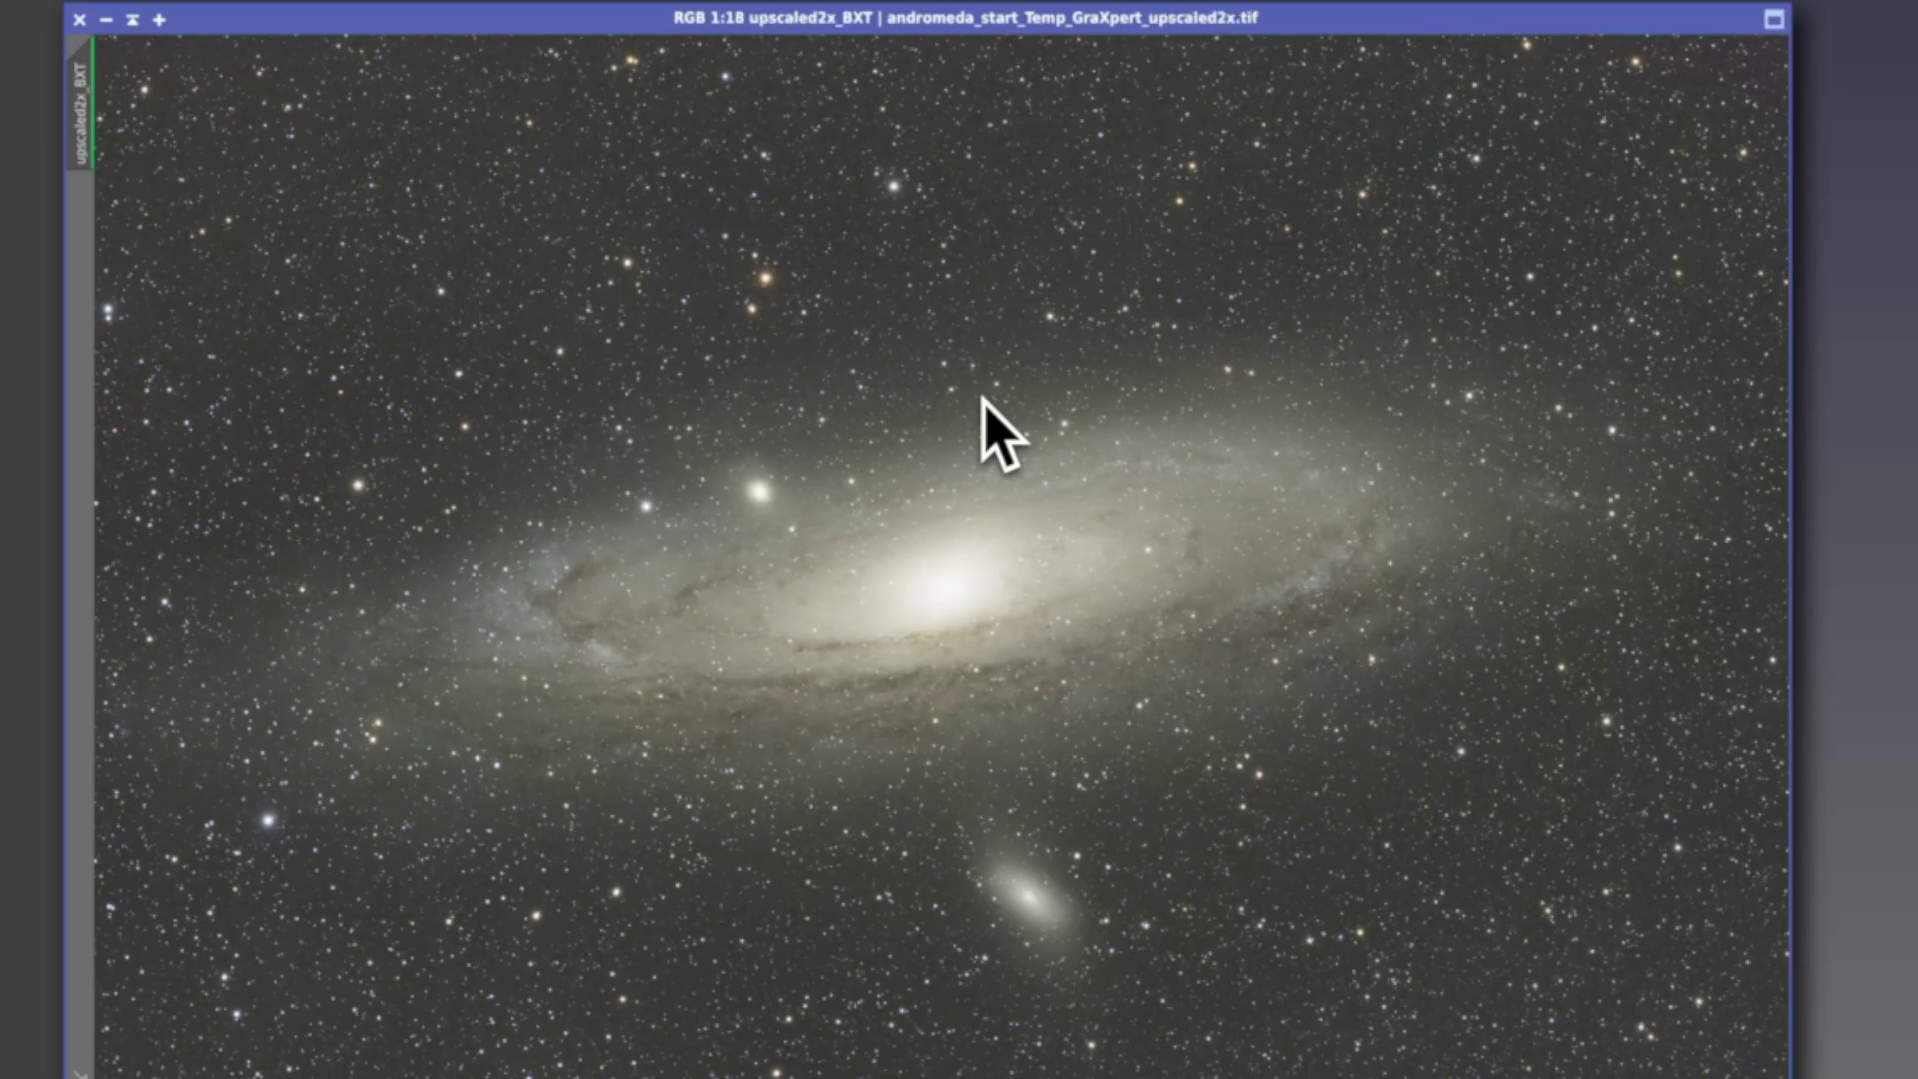
{"action": "key", "text": "ctrl+Tab"}
{"action": "key", "text": "ctrl+Tab"}
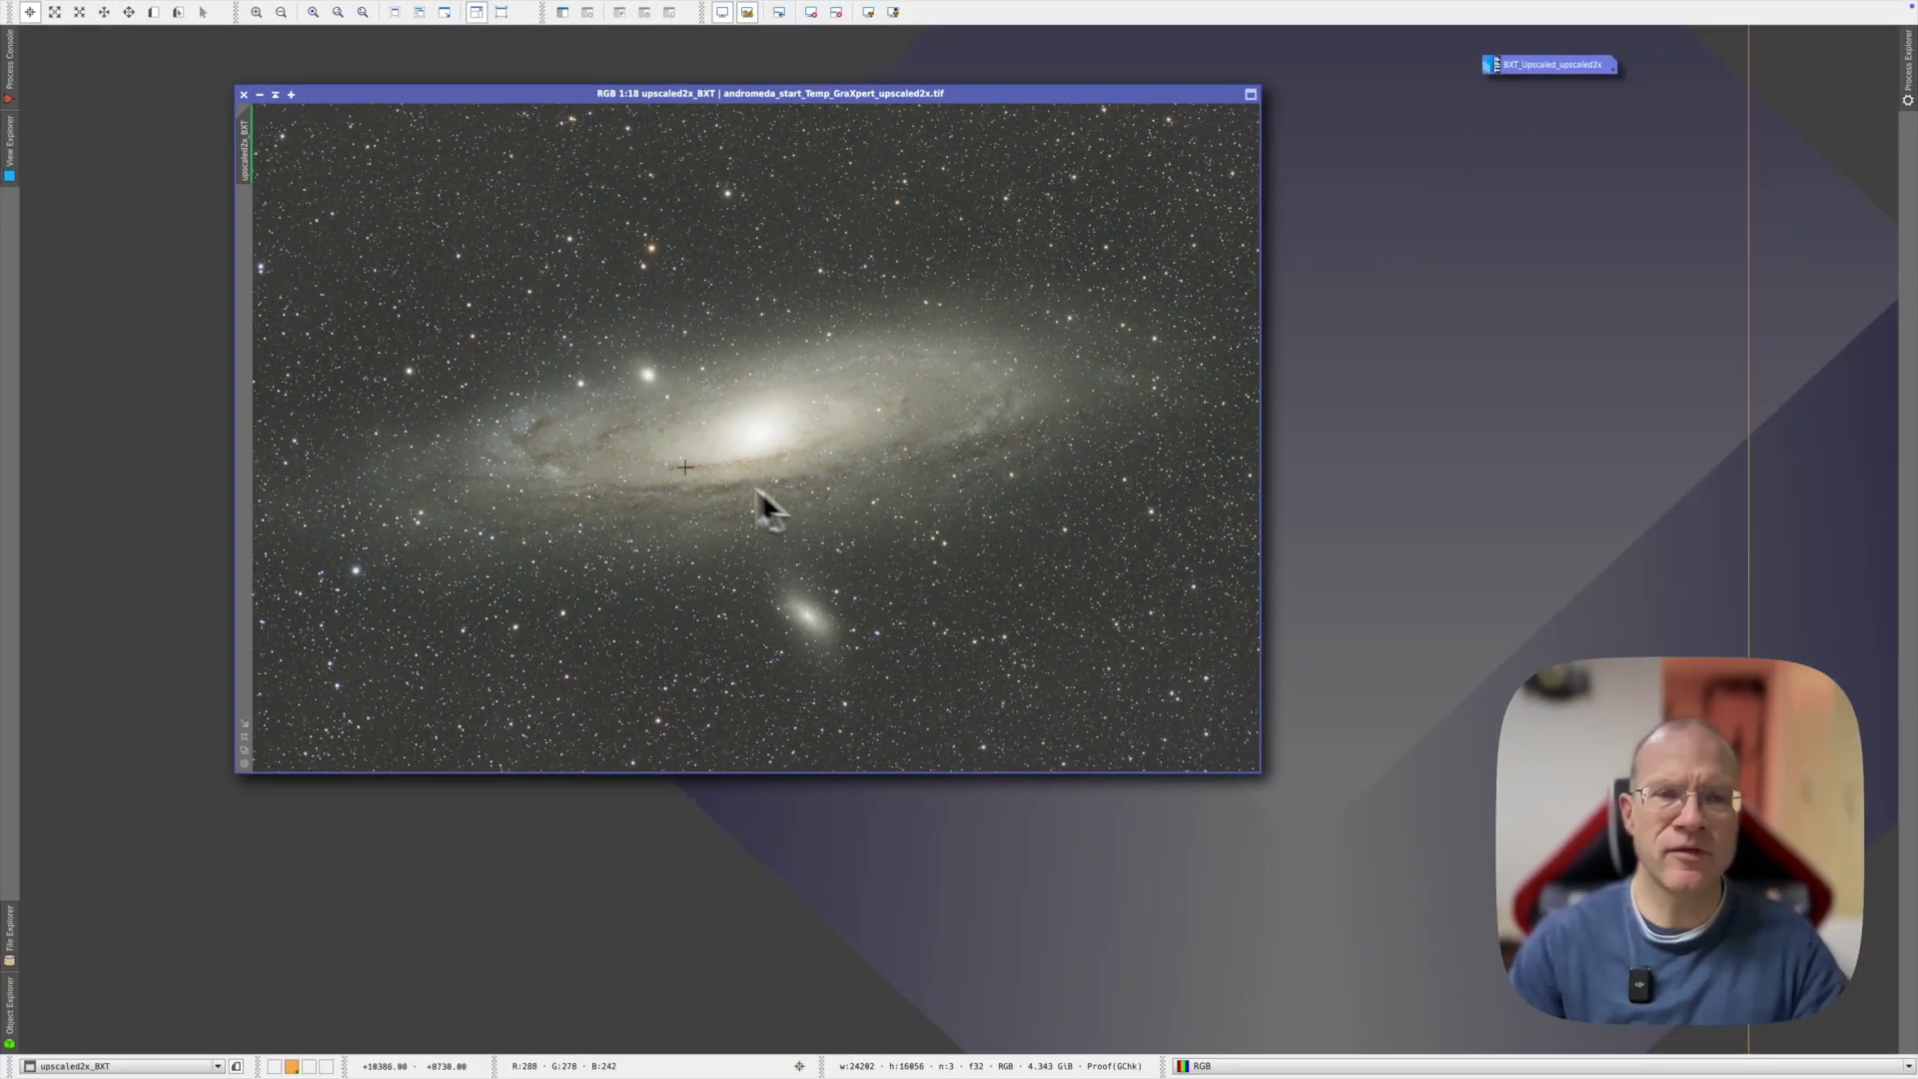
{"action": "key", "text": "ctrl+Tab"}
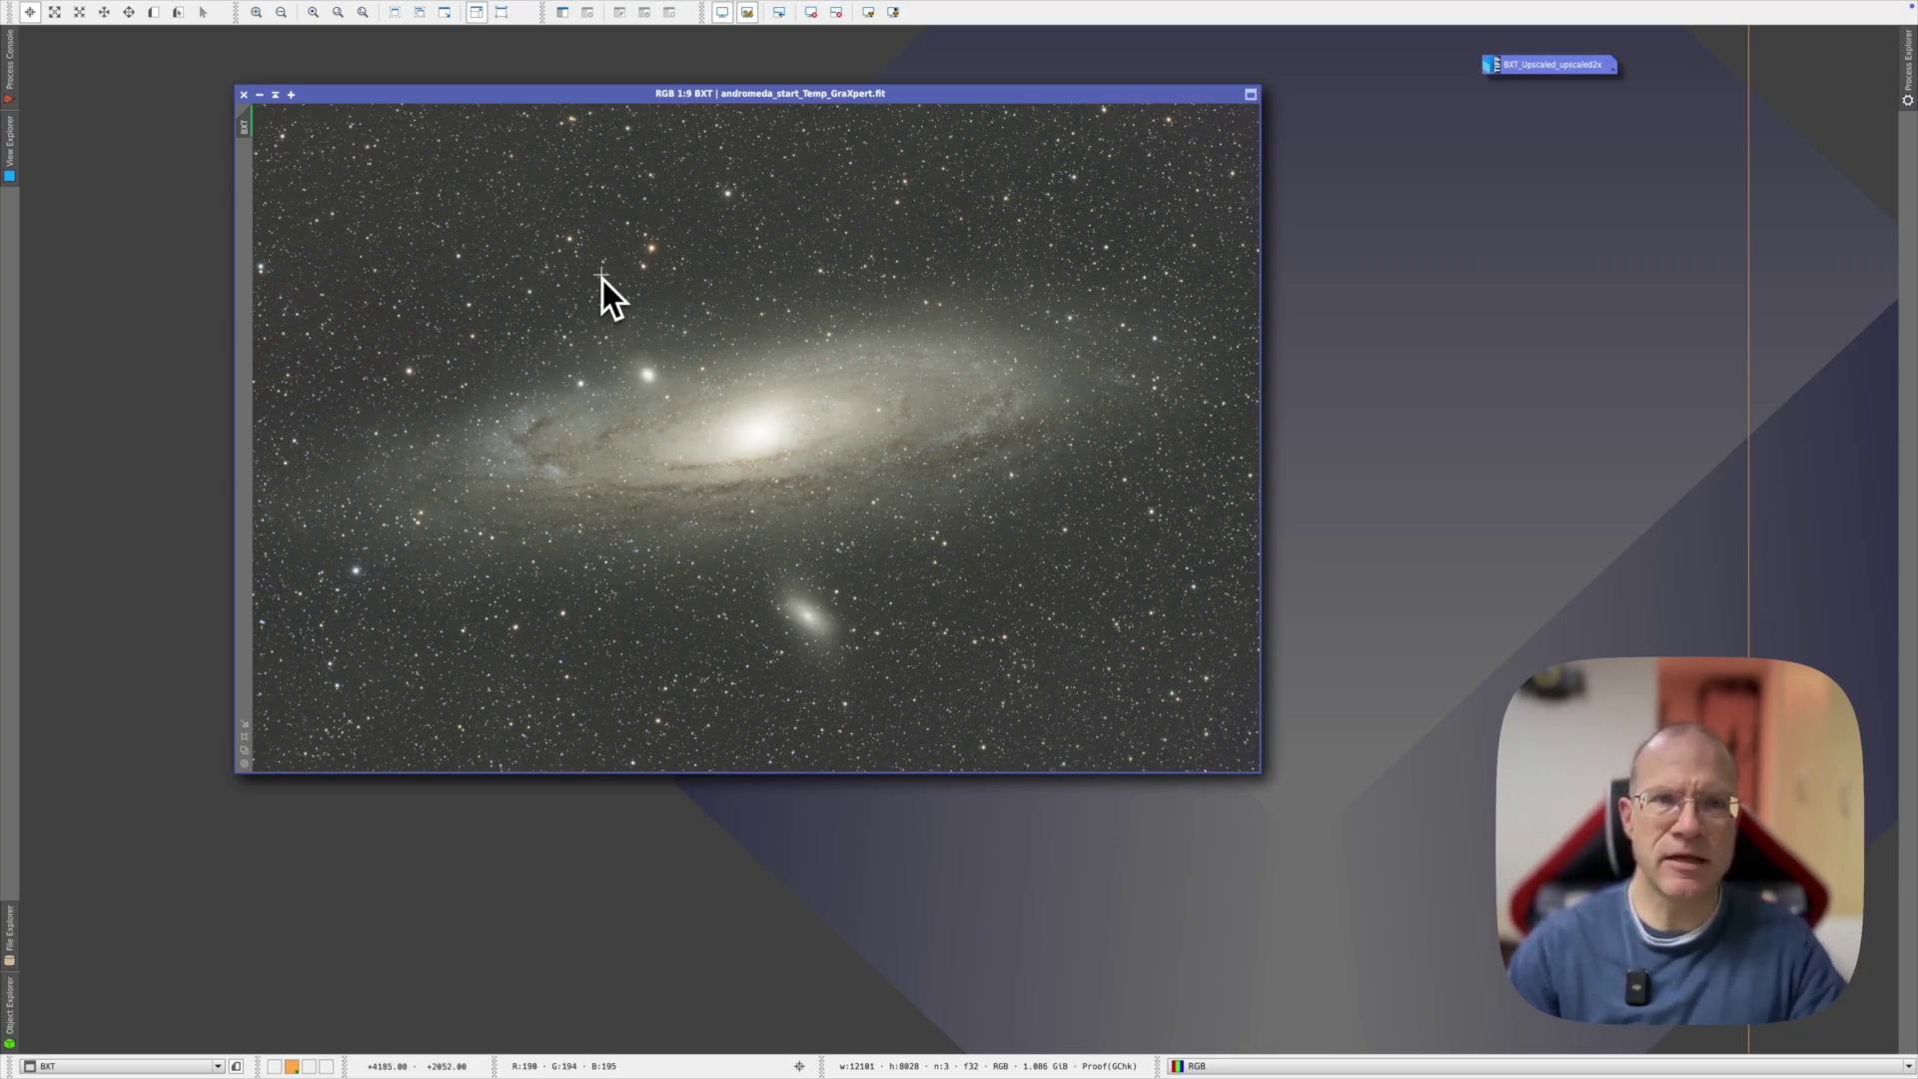
{"action": "scroll", "coordinate": [602, 279], "scroll_direction": "up", "scroll_amount": 5}
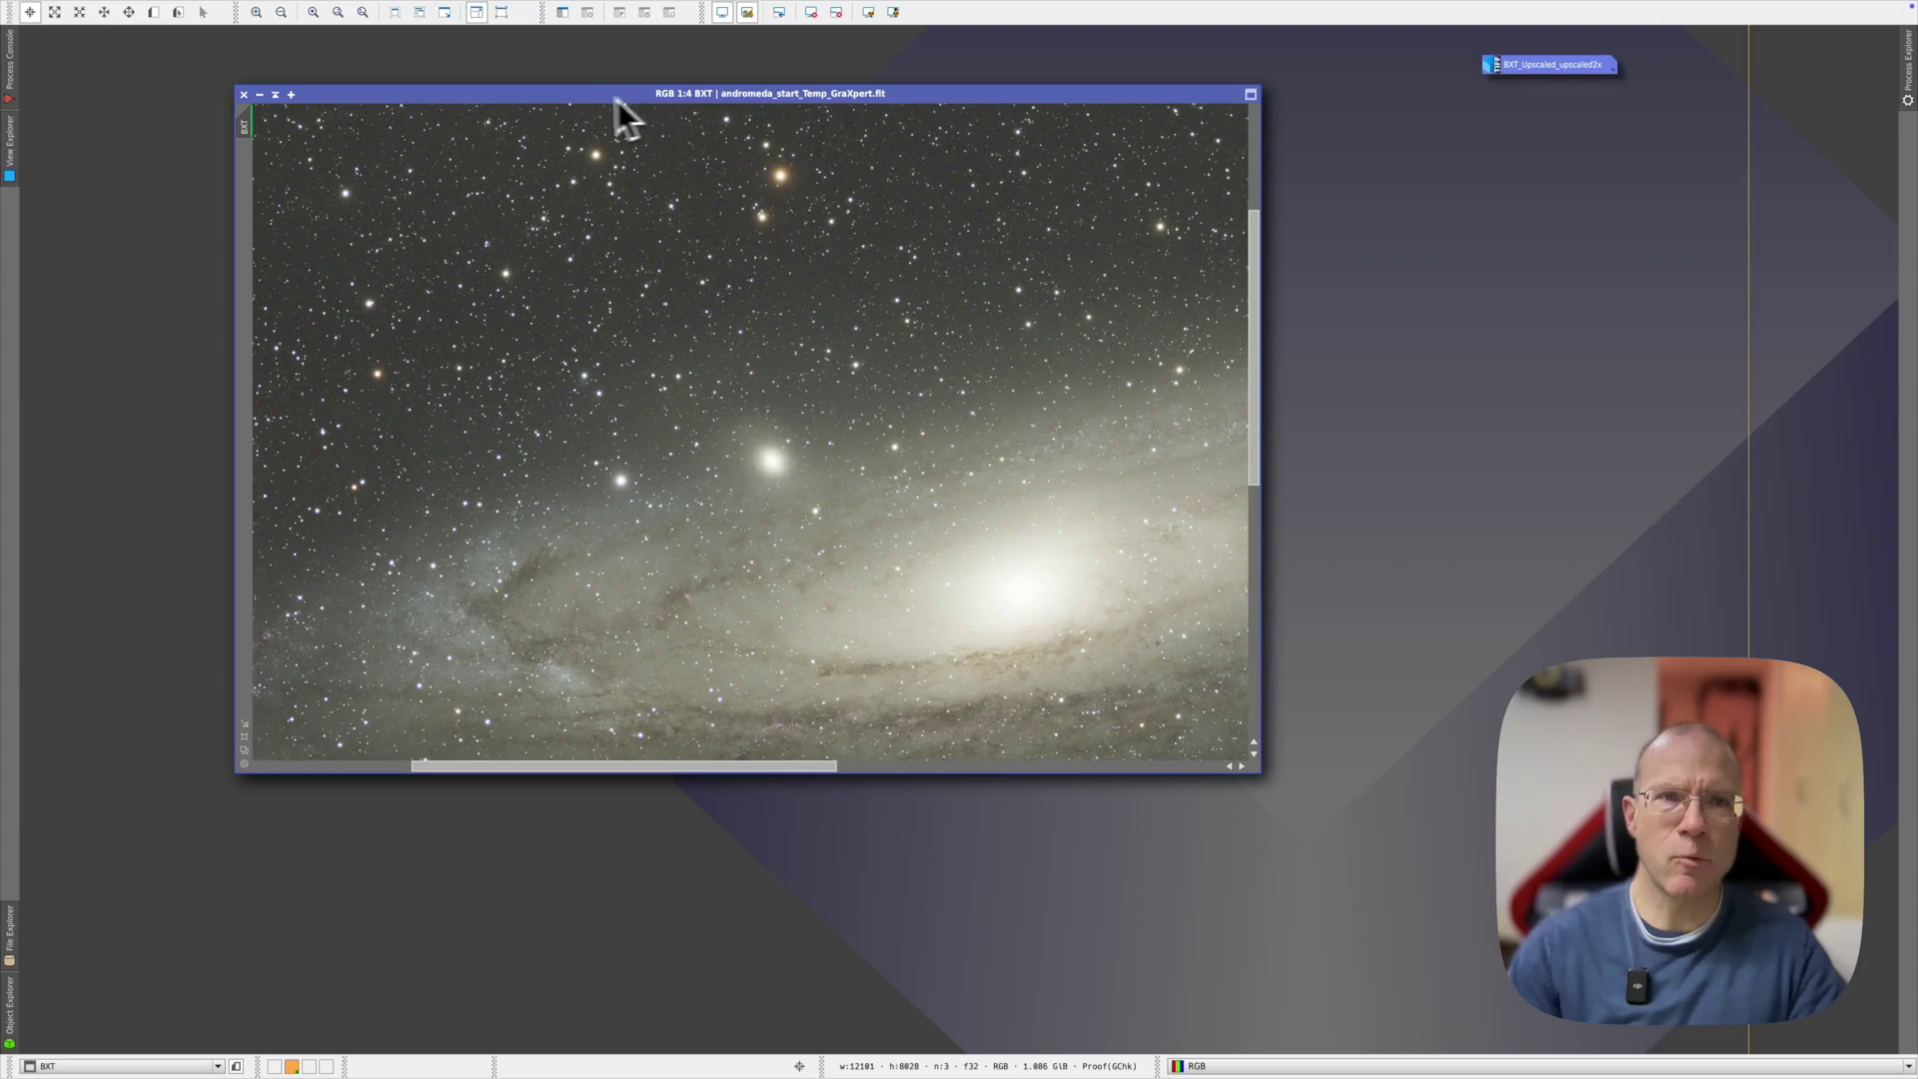
{"action": "left_click_drag", "start_coordinate": [572, 98], "coordinate": [646, 108]}
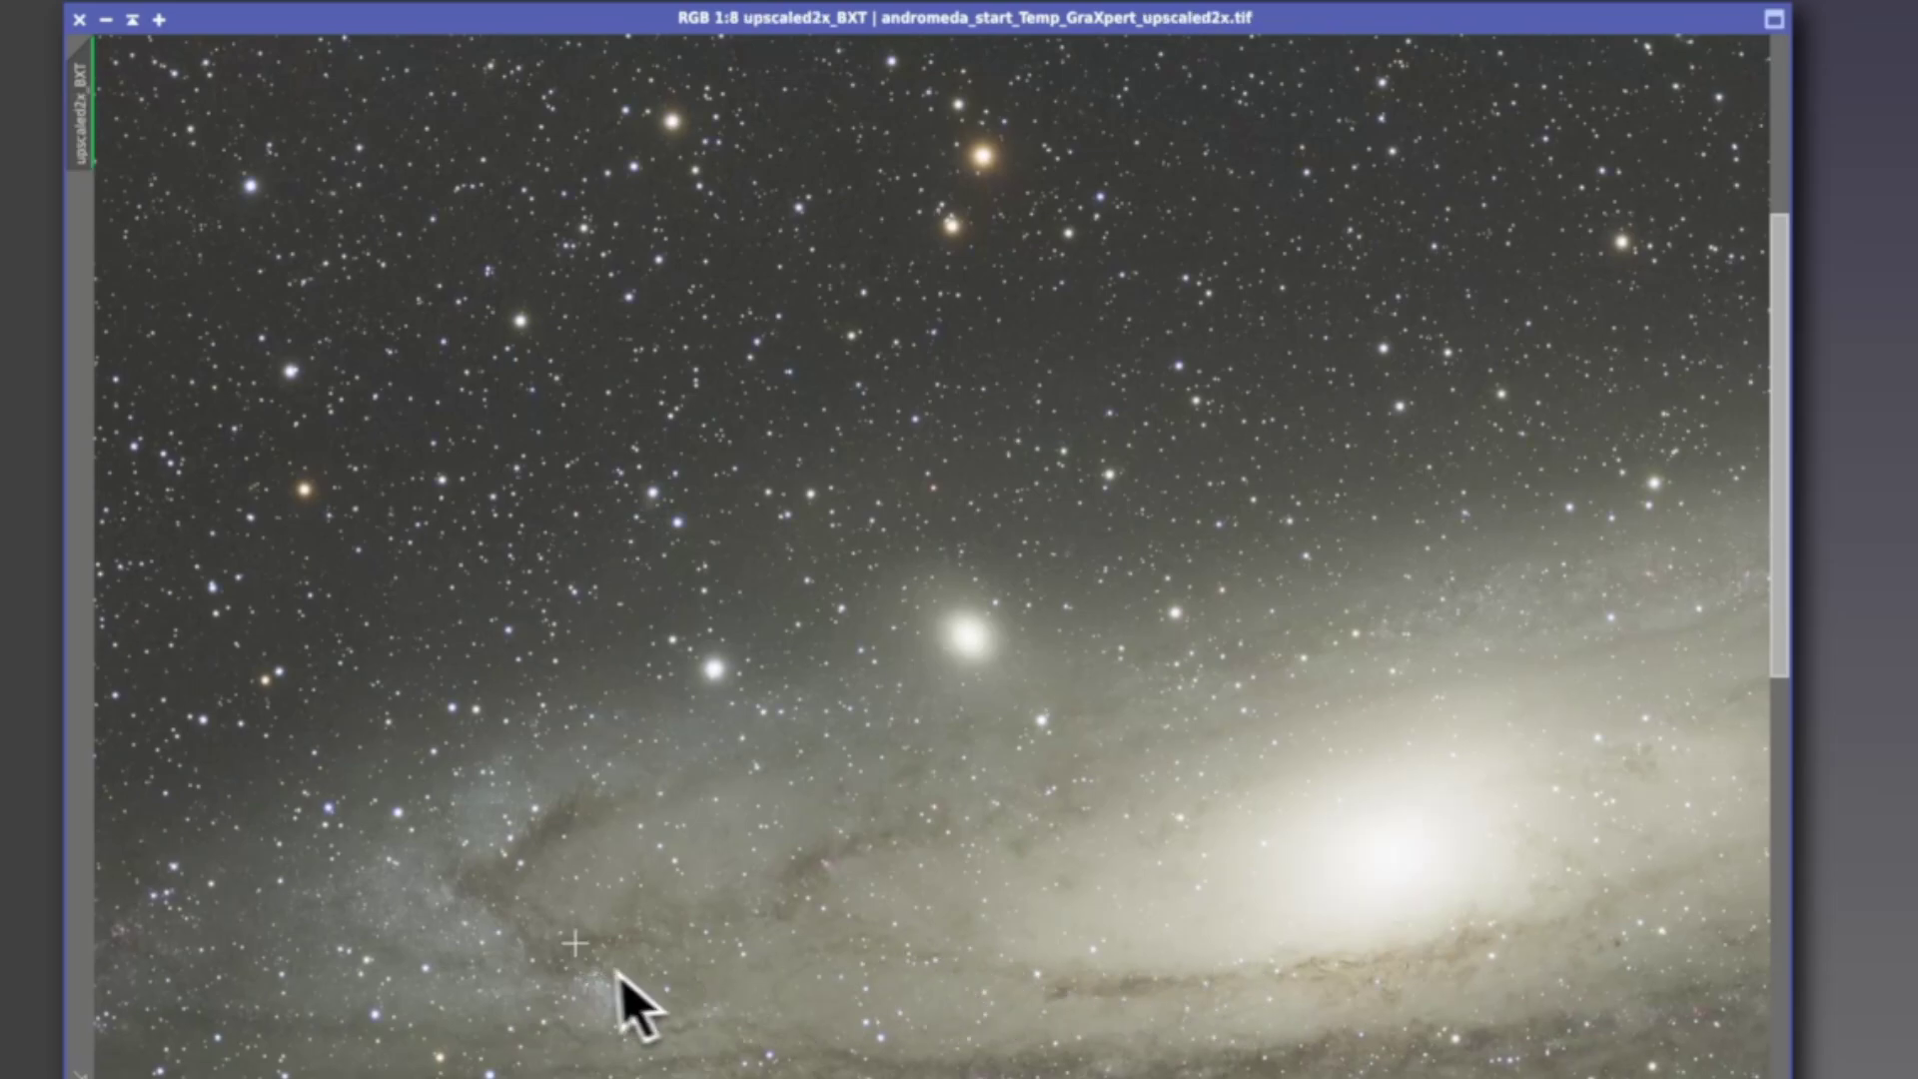
{"action": "key", "text": "ctrl+Tab"}
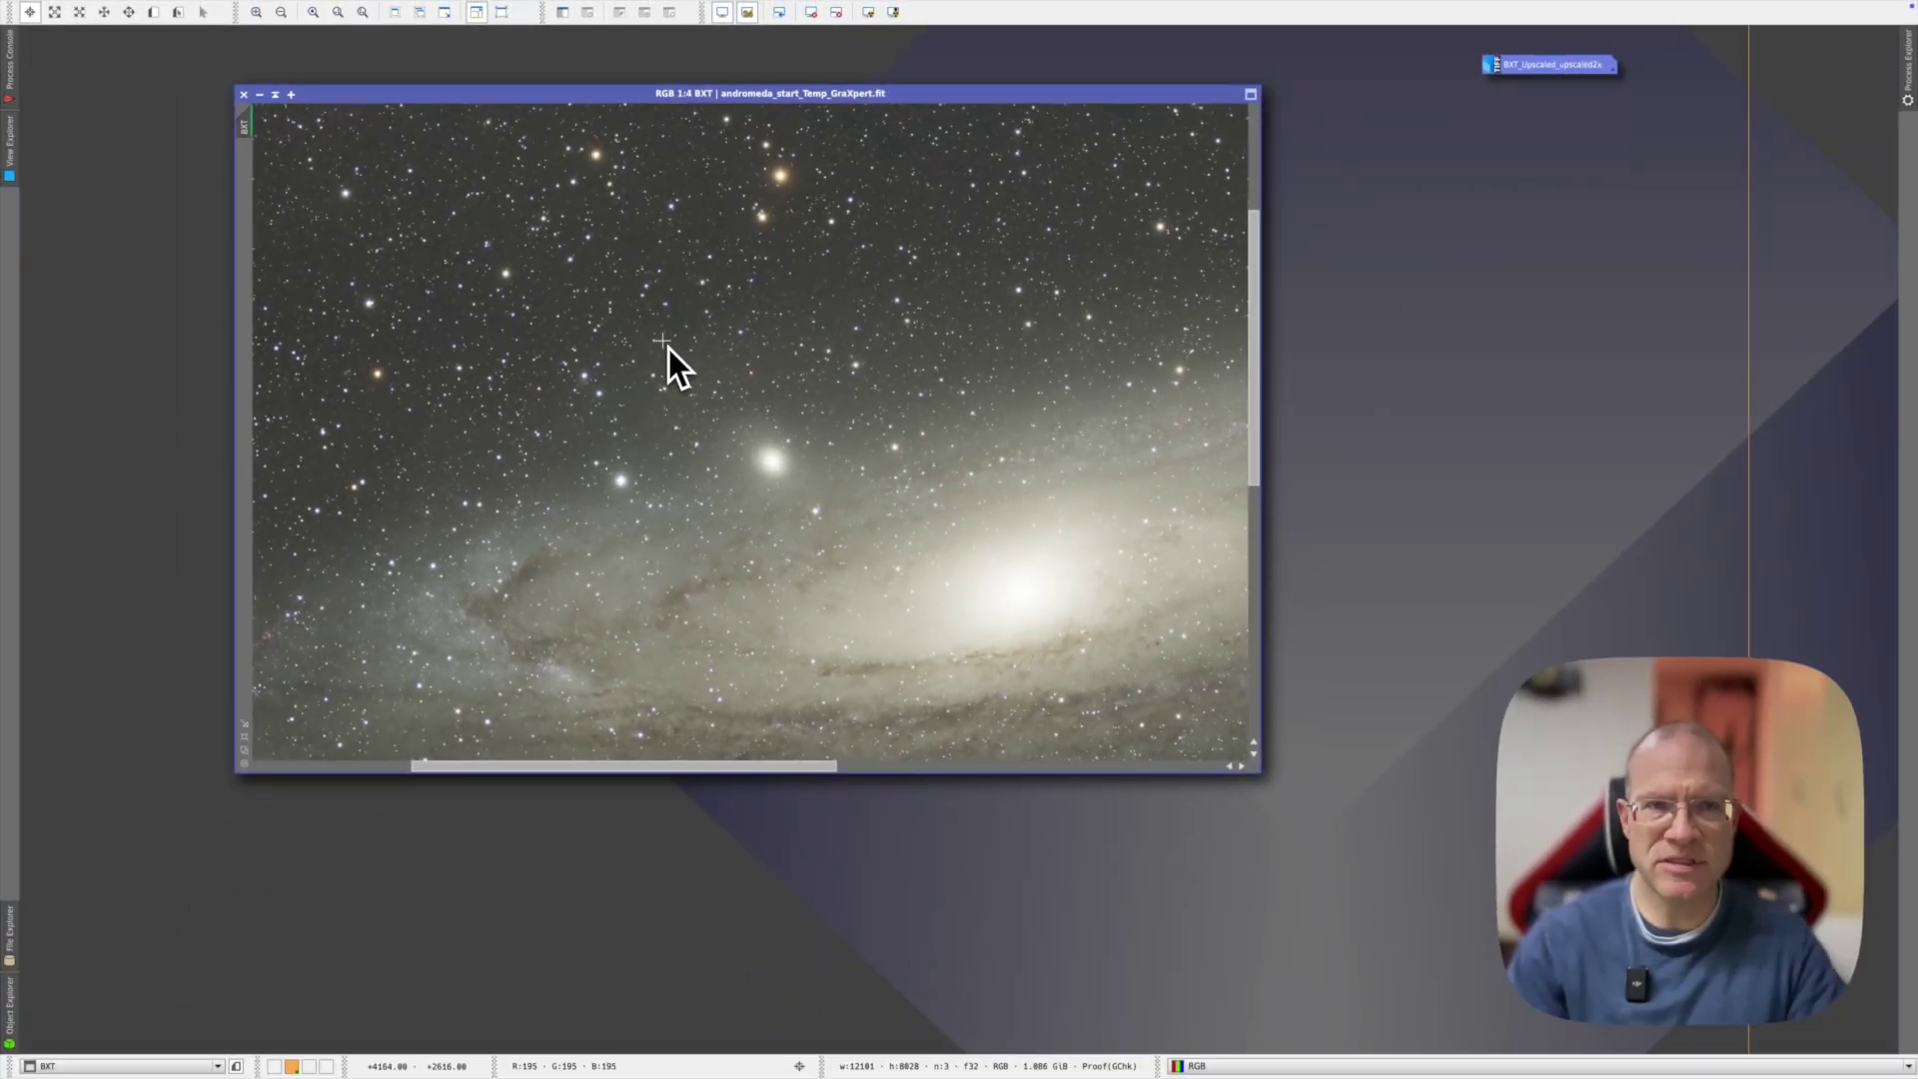
{"action": "scroll", "coordinate": [756, 316], "scroll_direction": "down", "scroll_amount": 1}
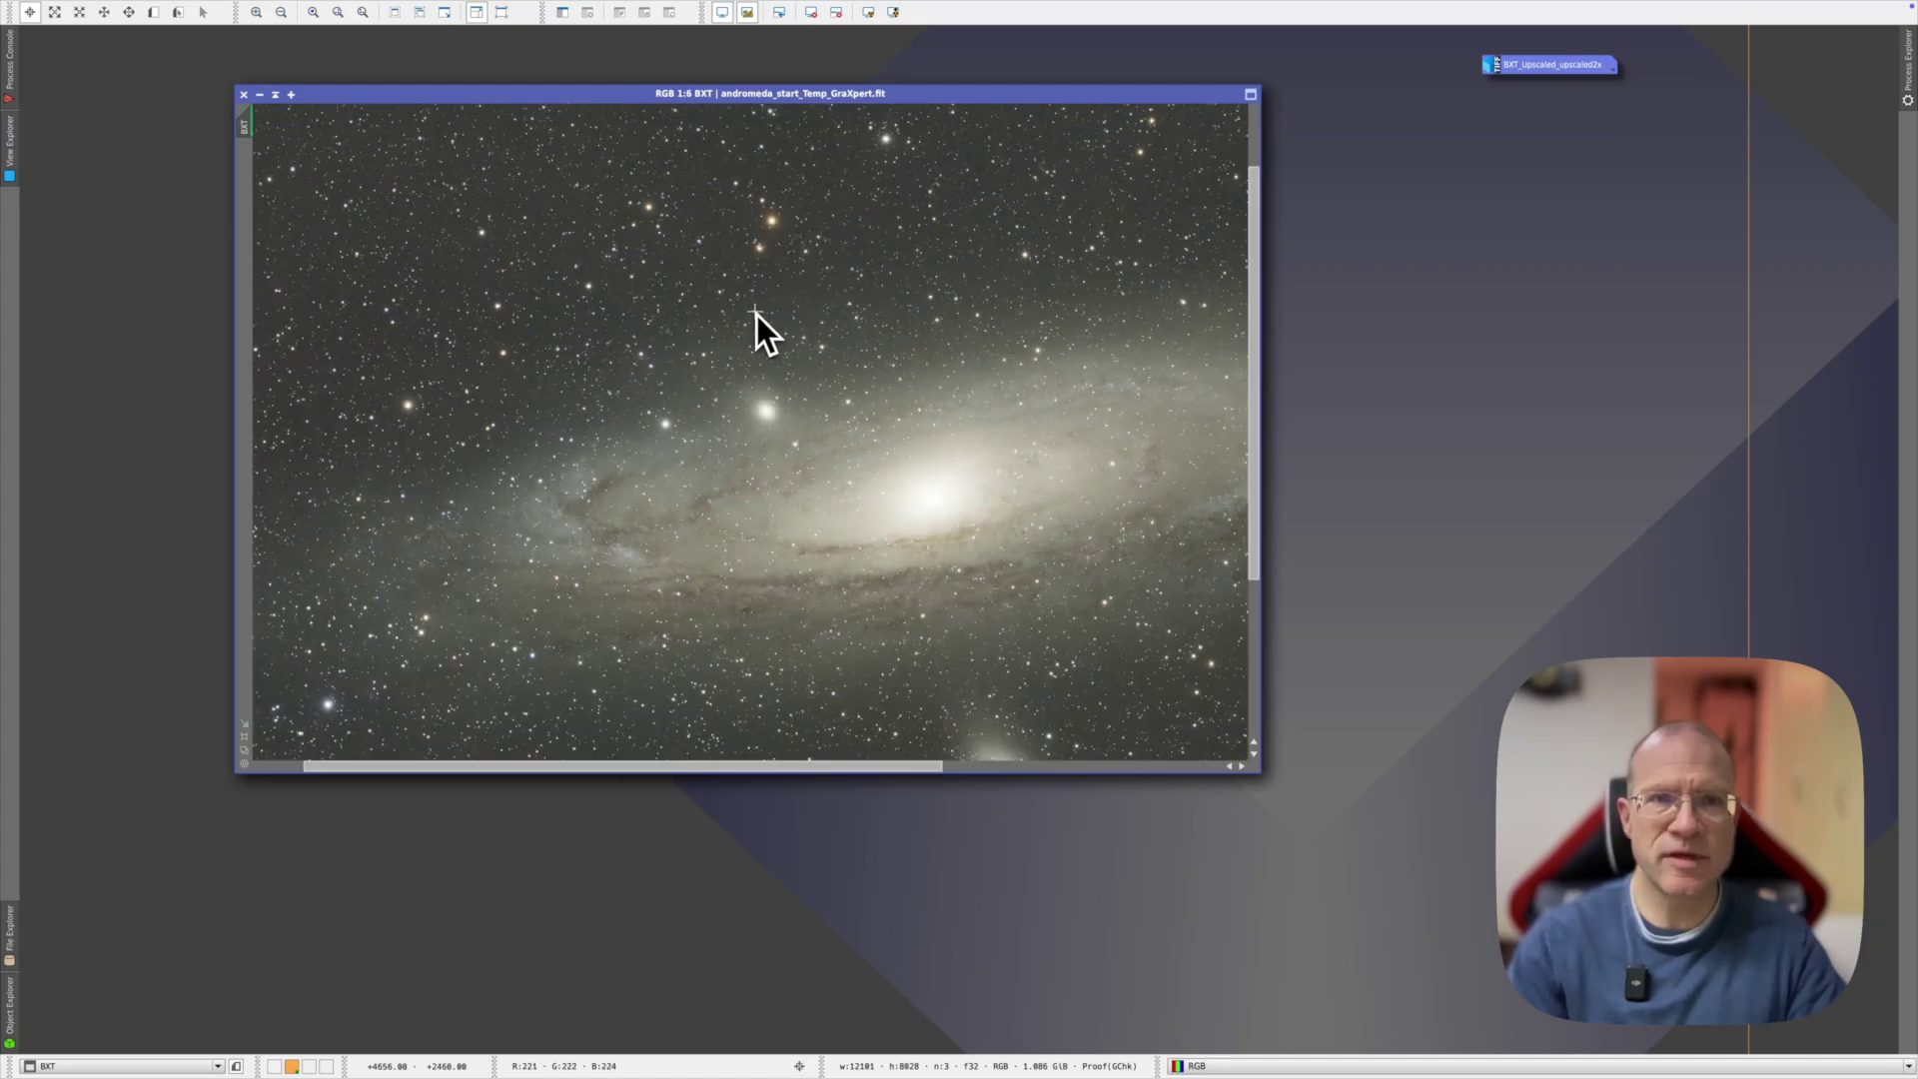
{"action": "scroll", "coordinate": [756, 315], "scroll_direction": "up", "scroll_amount": 5}
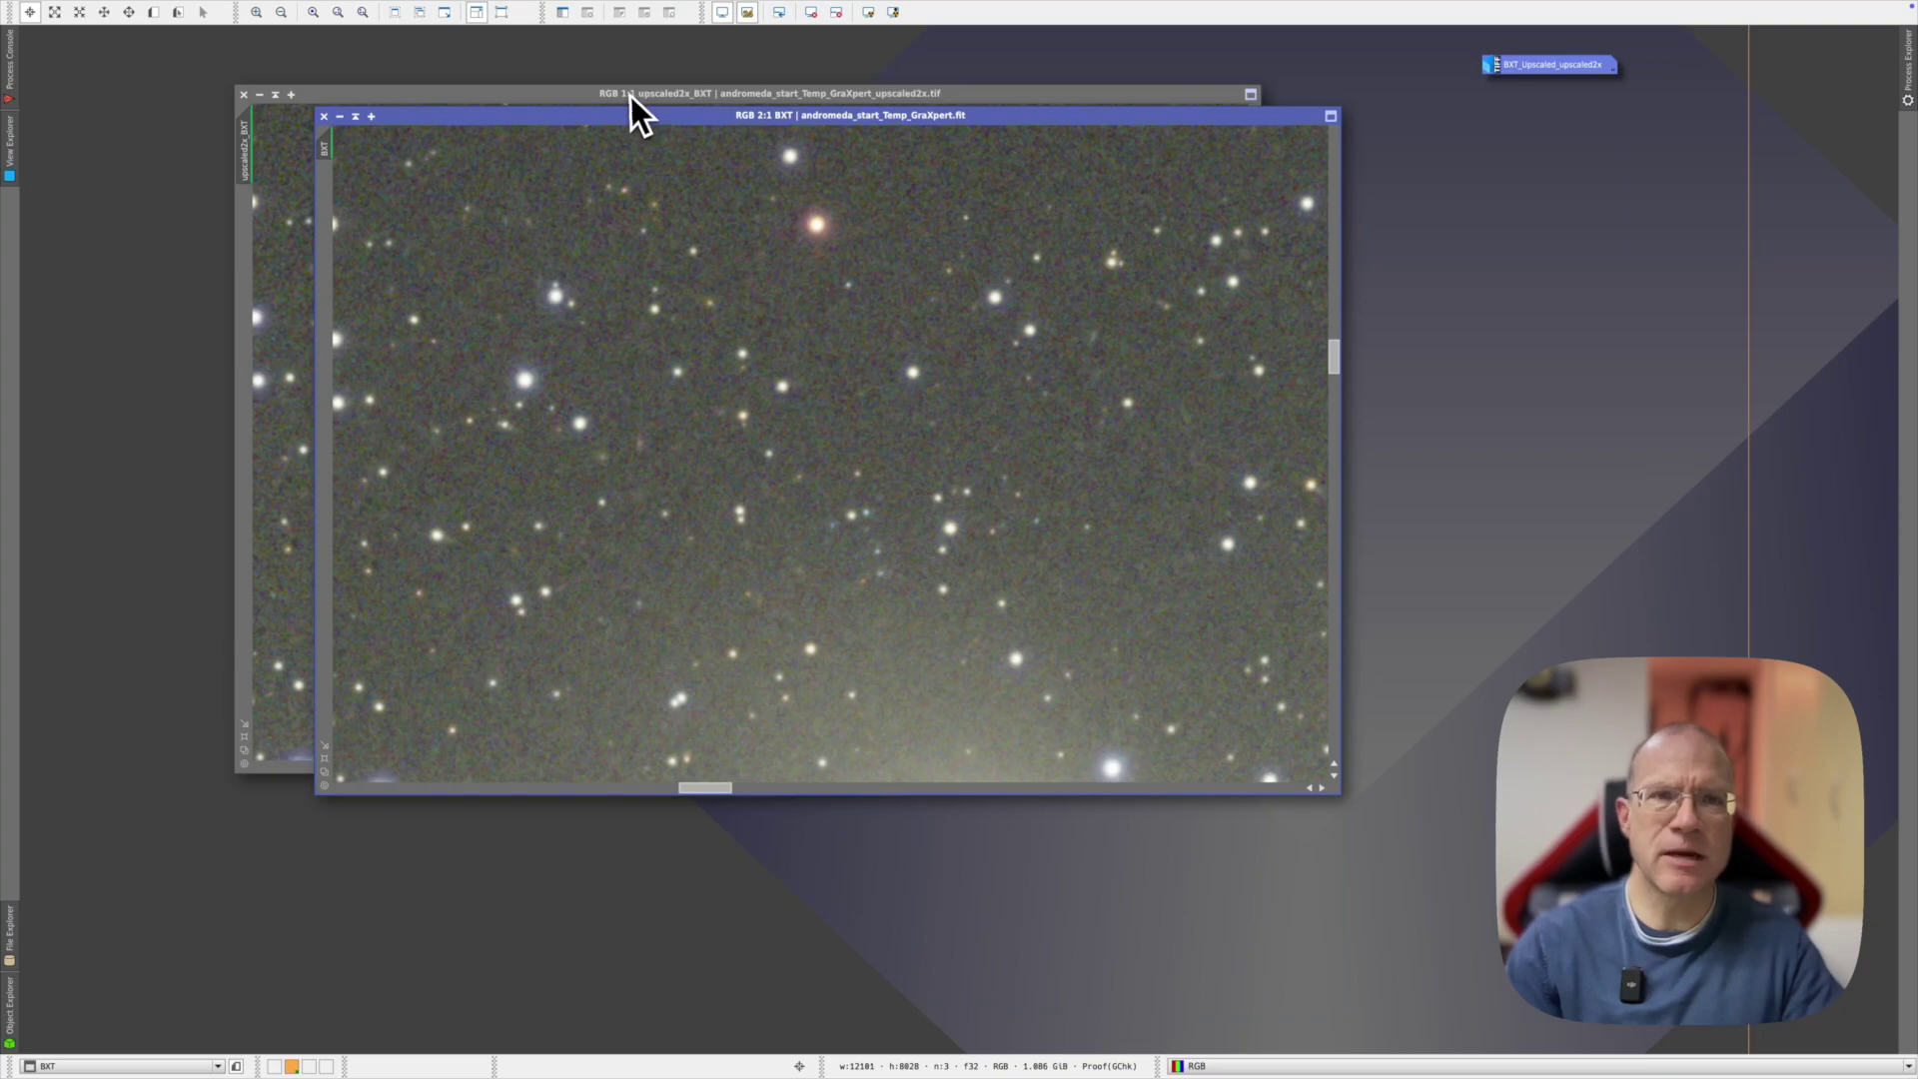
{"action": "left_click_drag", "start_coordinate": [610, 118], "coordinate": [533, 103]}
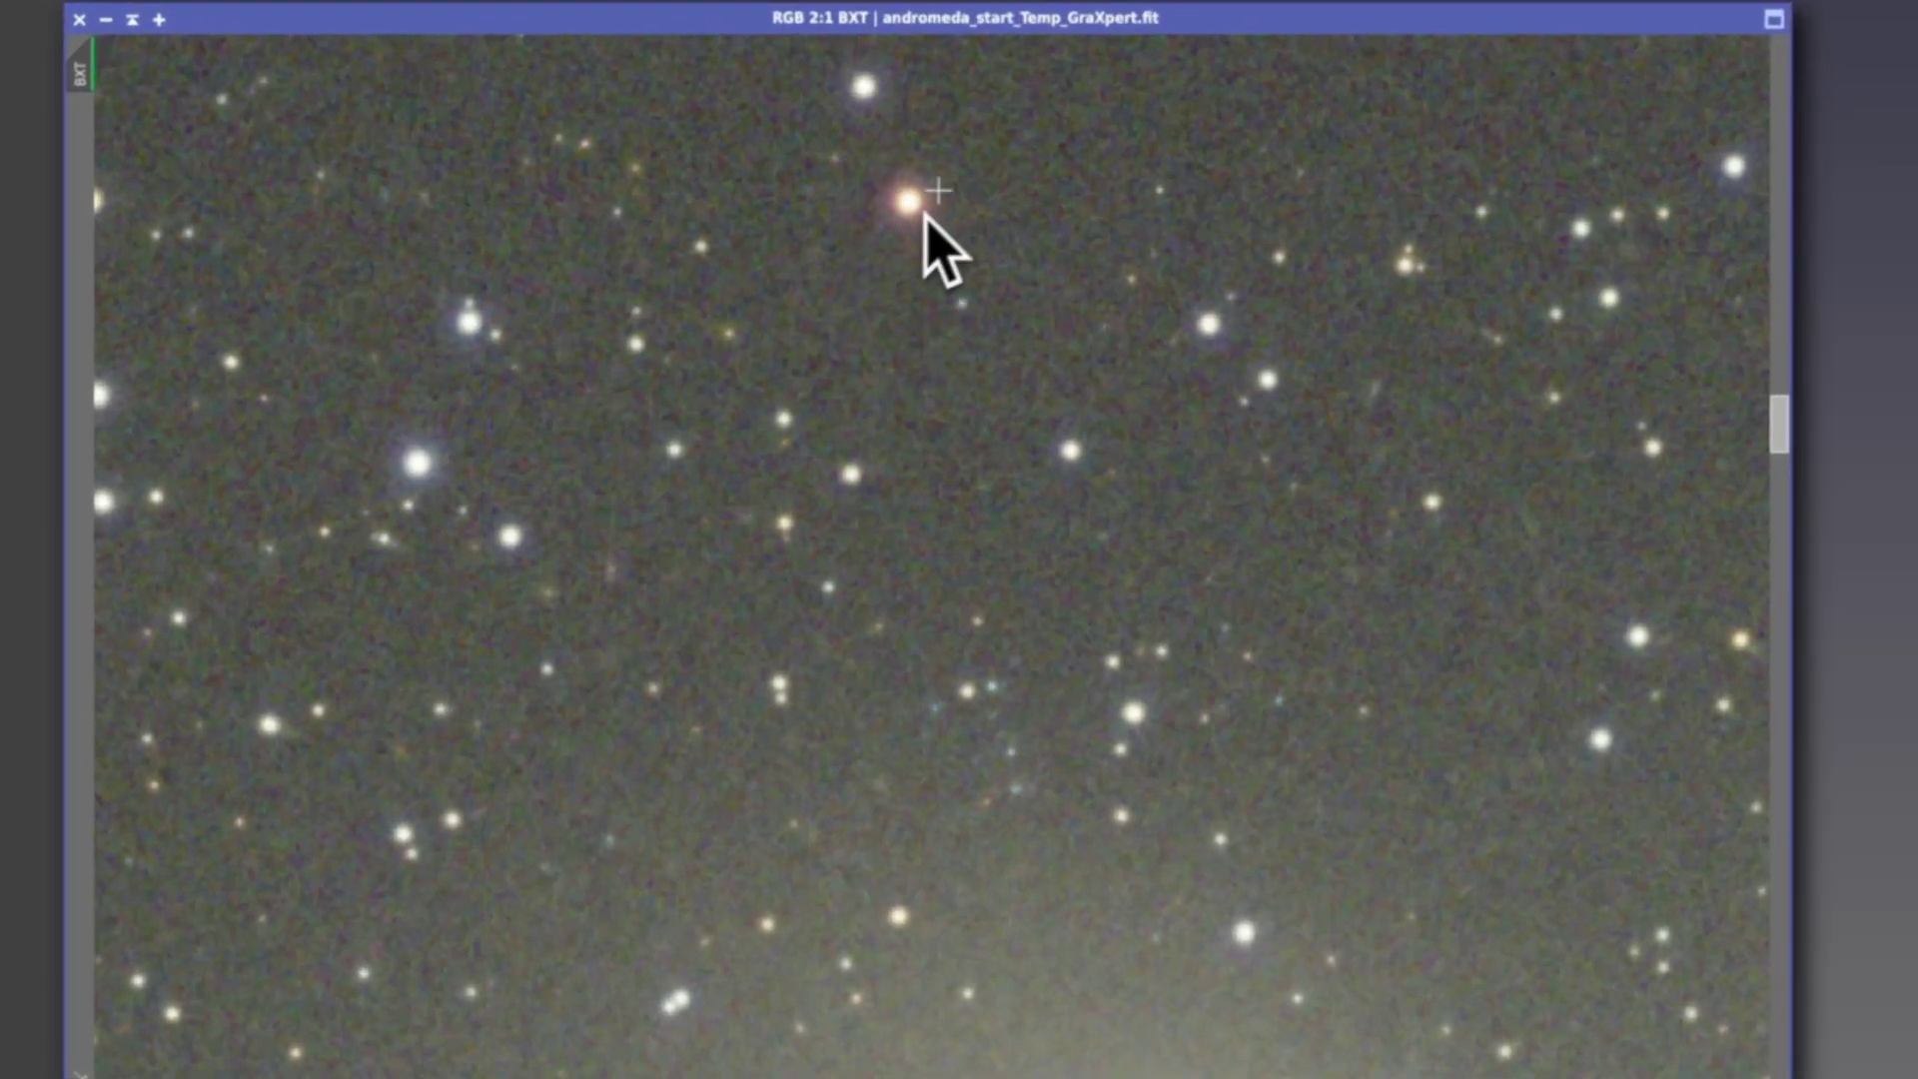
{"action": "key", "text": "ctrl+Tab"}
{"action": "key", "text": "ctrl+Tab"}
{"action": "key", "text": "ctrl+Tab"}
{"action": "key", "text": "ctrl+Tab"}
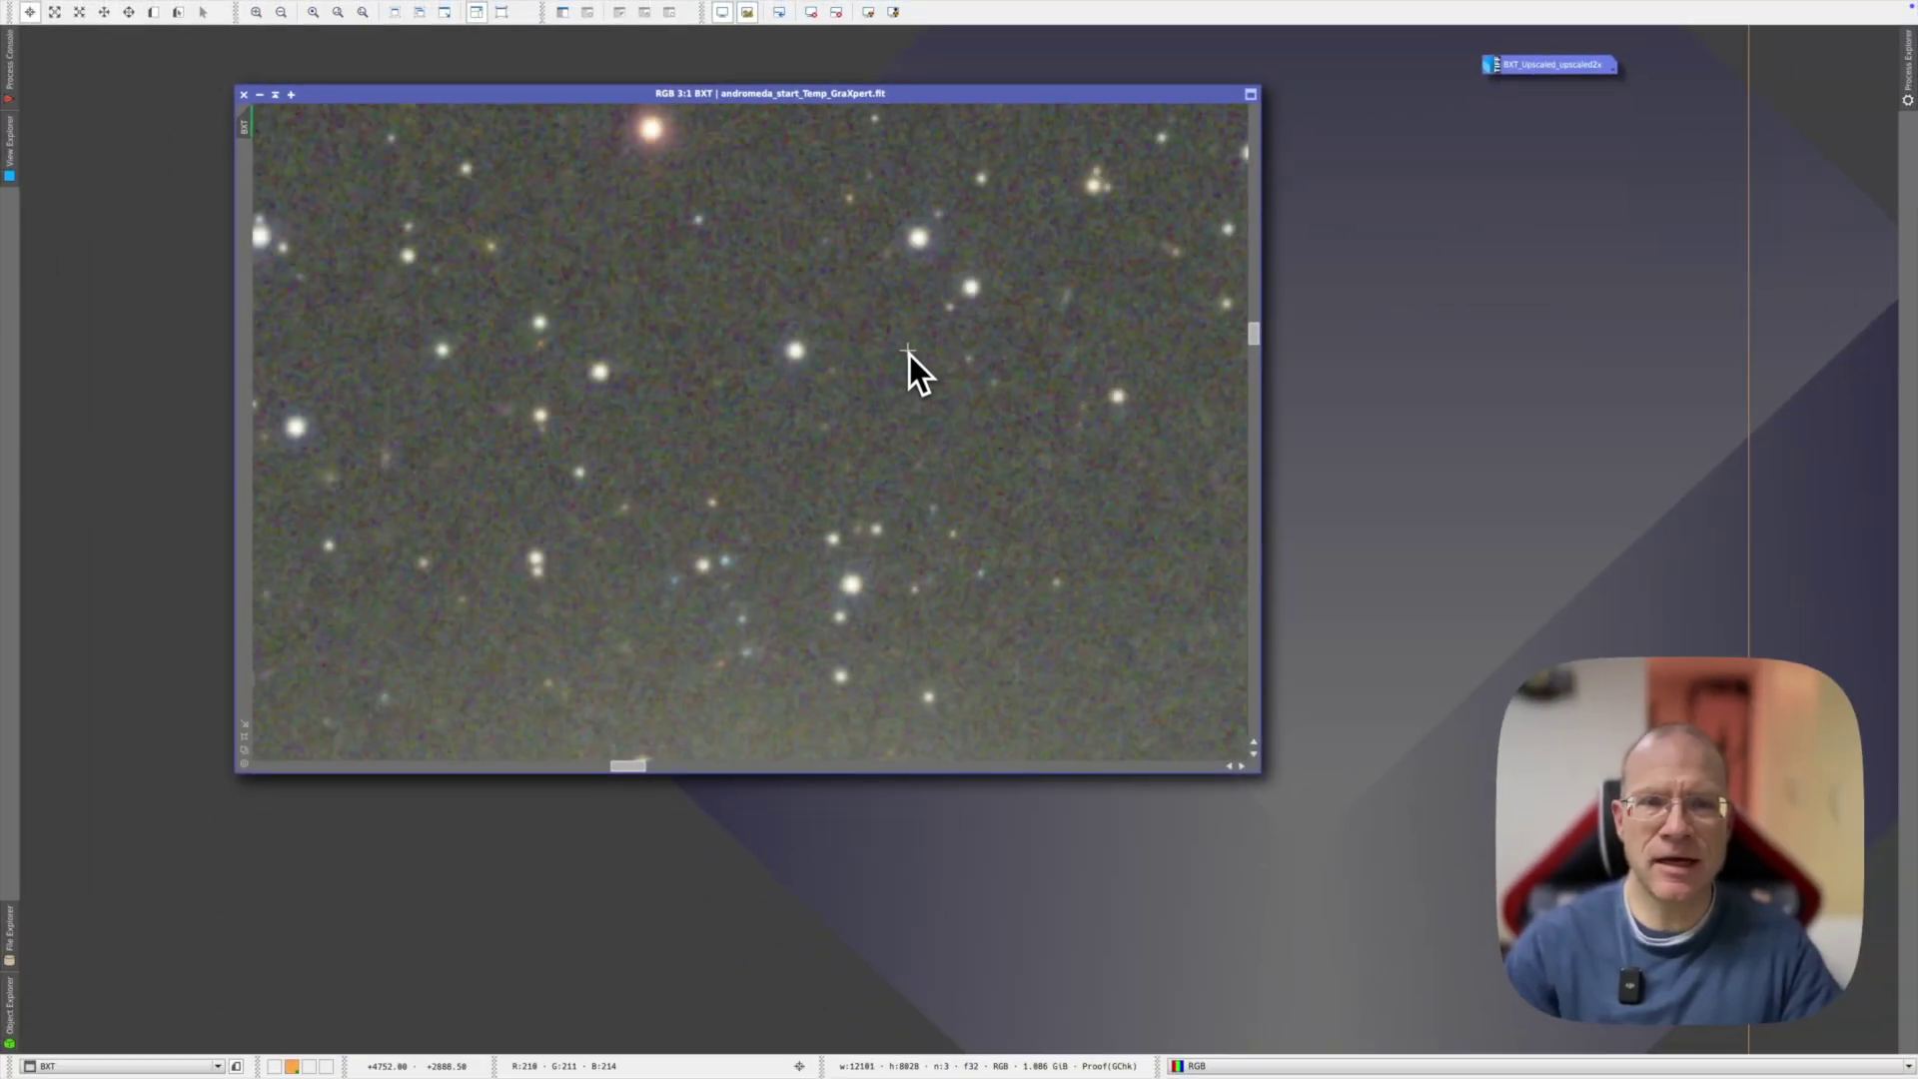
{"action": "scroll", "coordinate": [1156, 443], "scroll_direction": "down", "scroll_amount": 3}
{"action": "scroll", "coordinate": [910, 354], "scroll_direction": "down", "scroll_amount": 5}
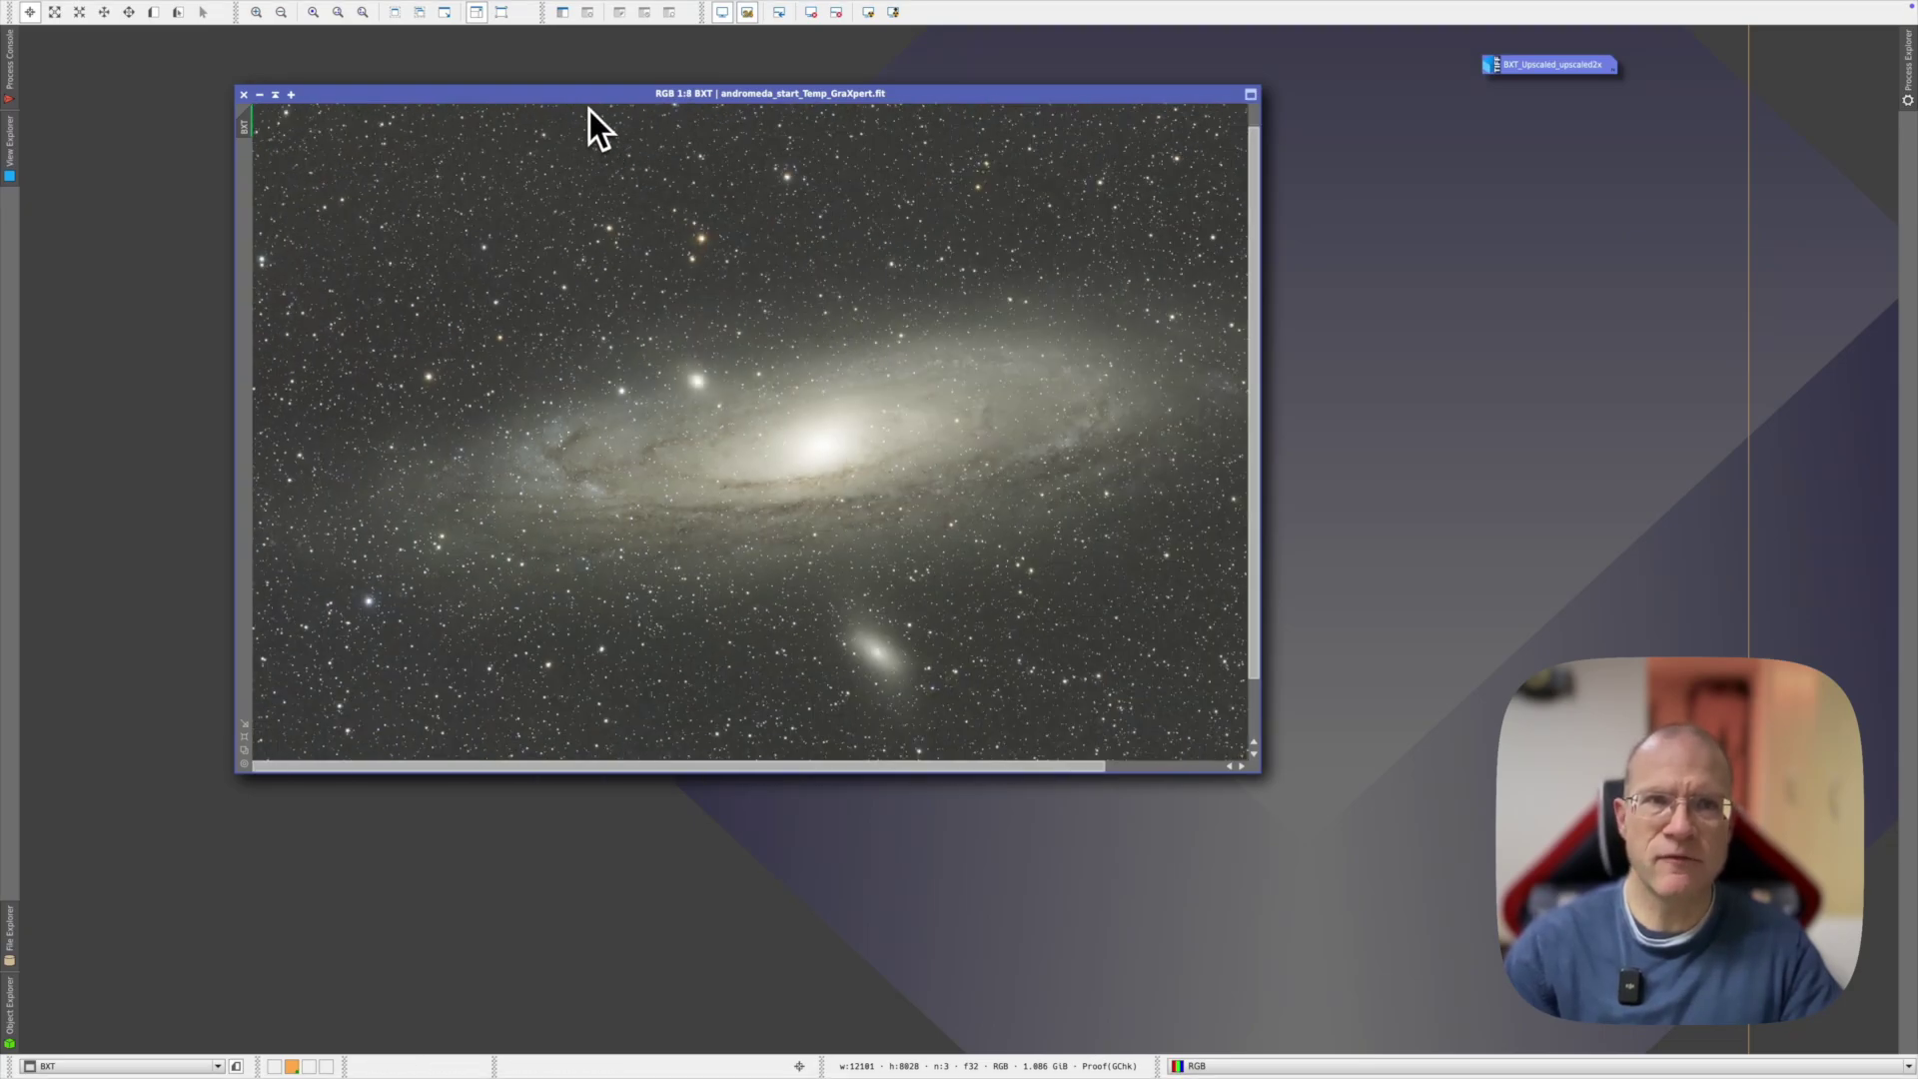
- Iconize the upscaled2x_BXT image and restore BXT_Upscaled_upscaled2x from its icon
{"action": "left_click_drag", "start_coordinate": [590, 96], "coordinate": [799, 161]}
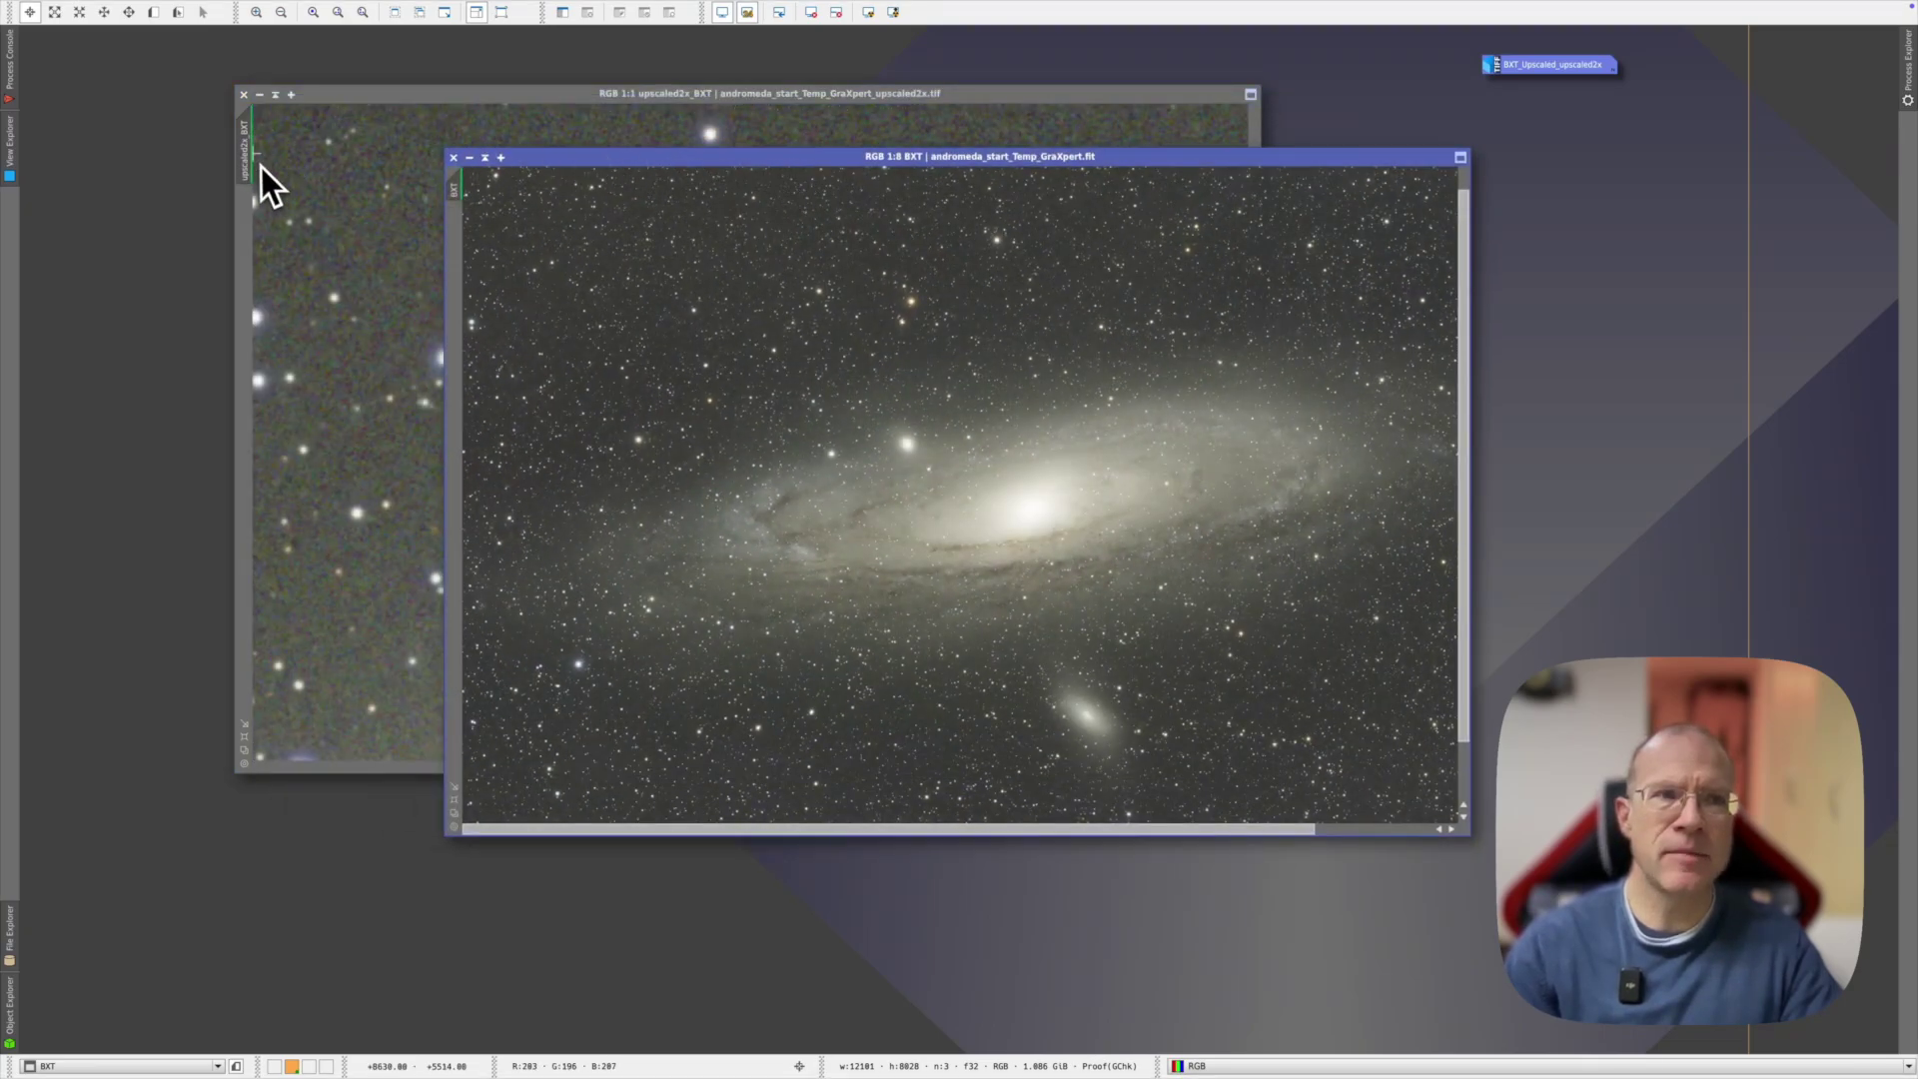
{"action": "mouse_move", "coordinate": [250, 143]}
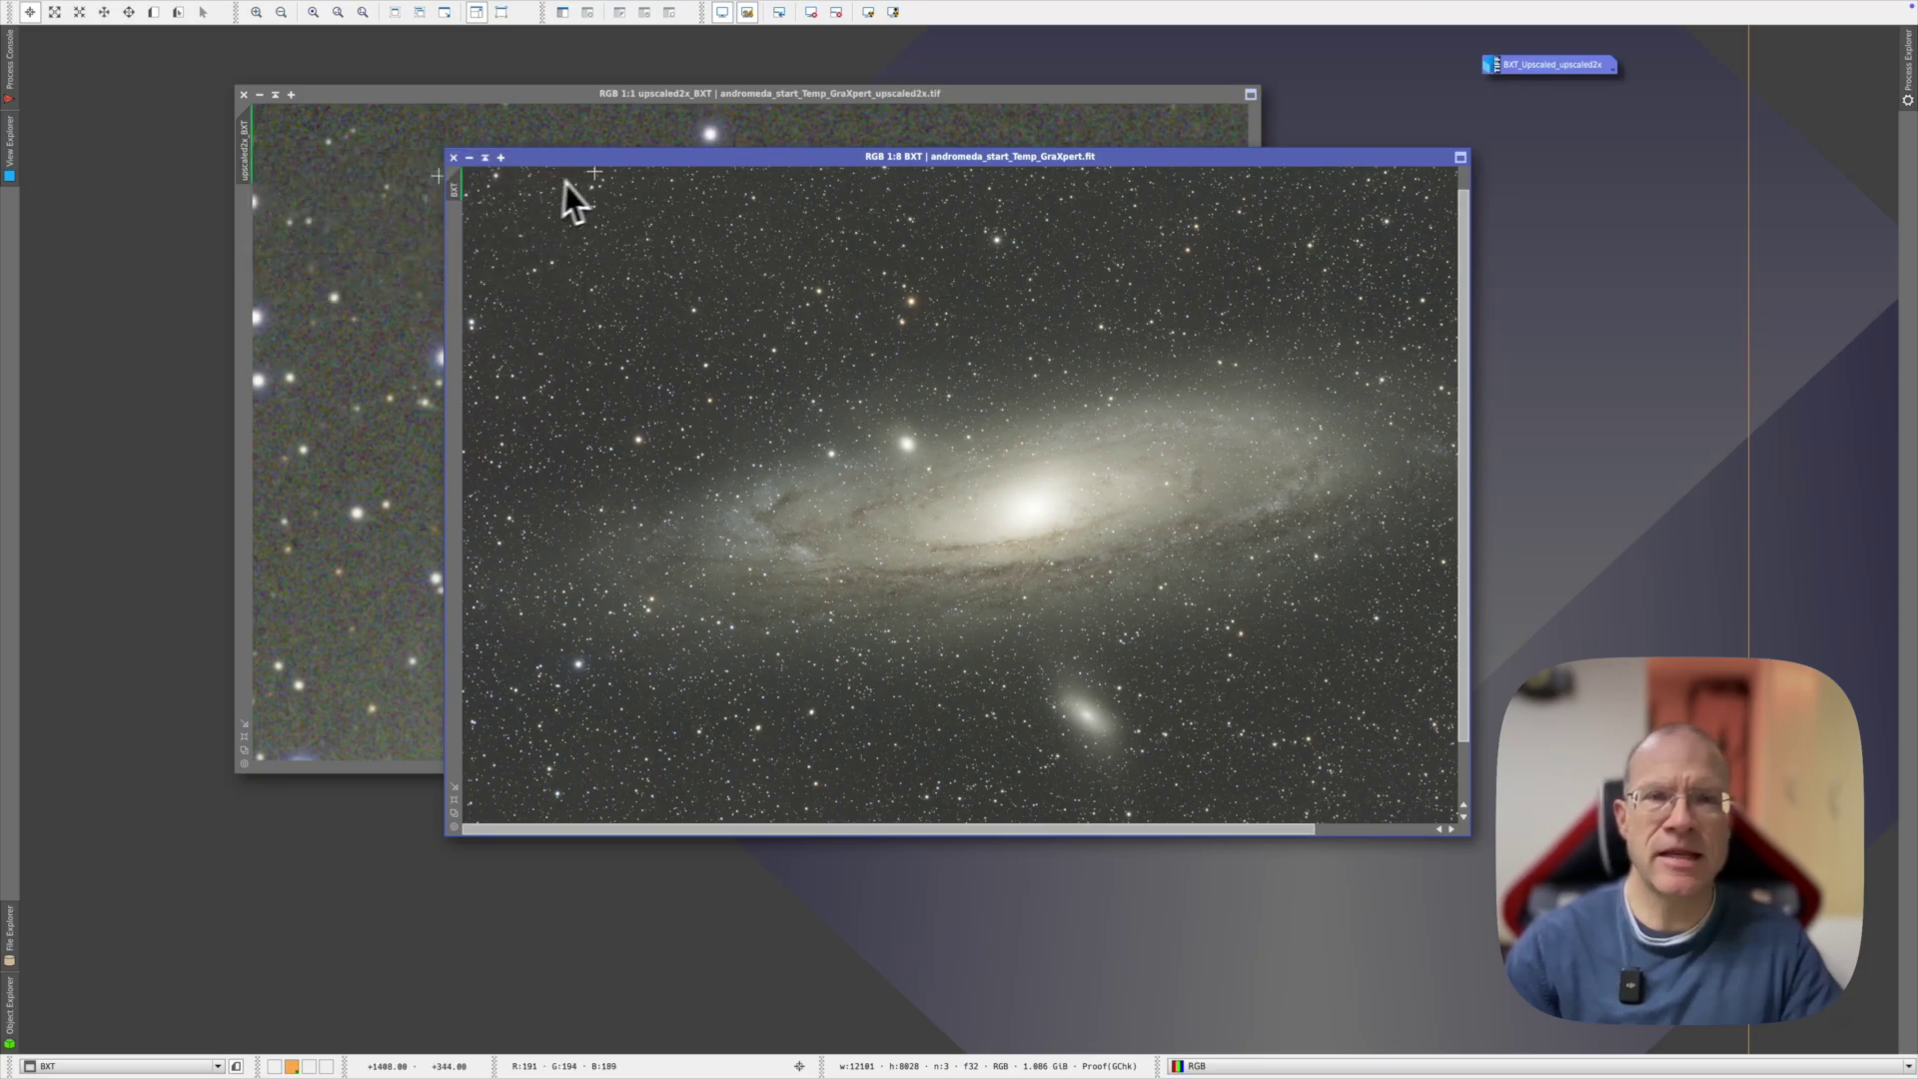
{"action": "left_click", "coordinate": [261, 95]}
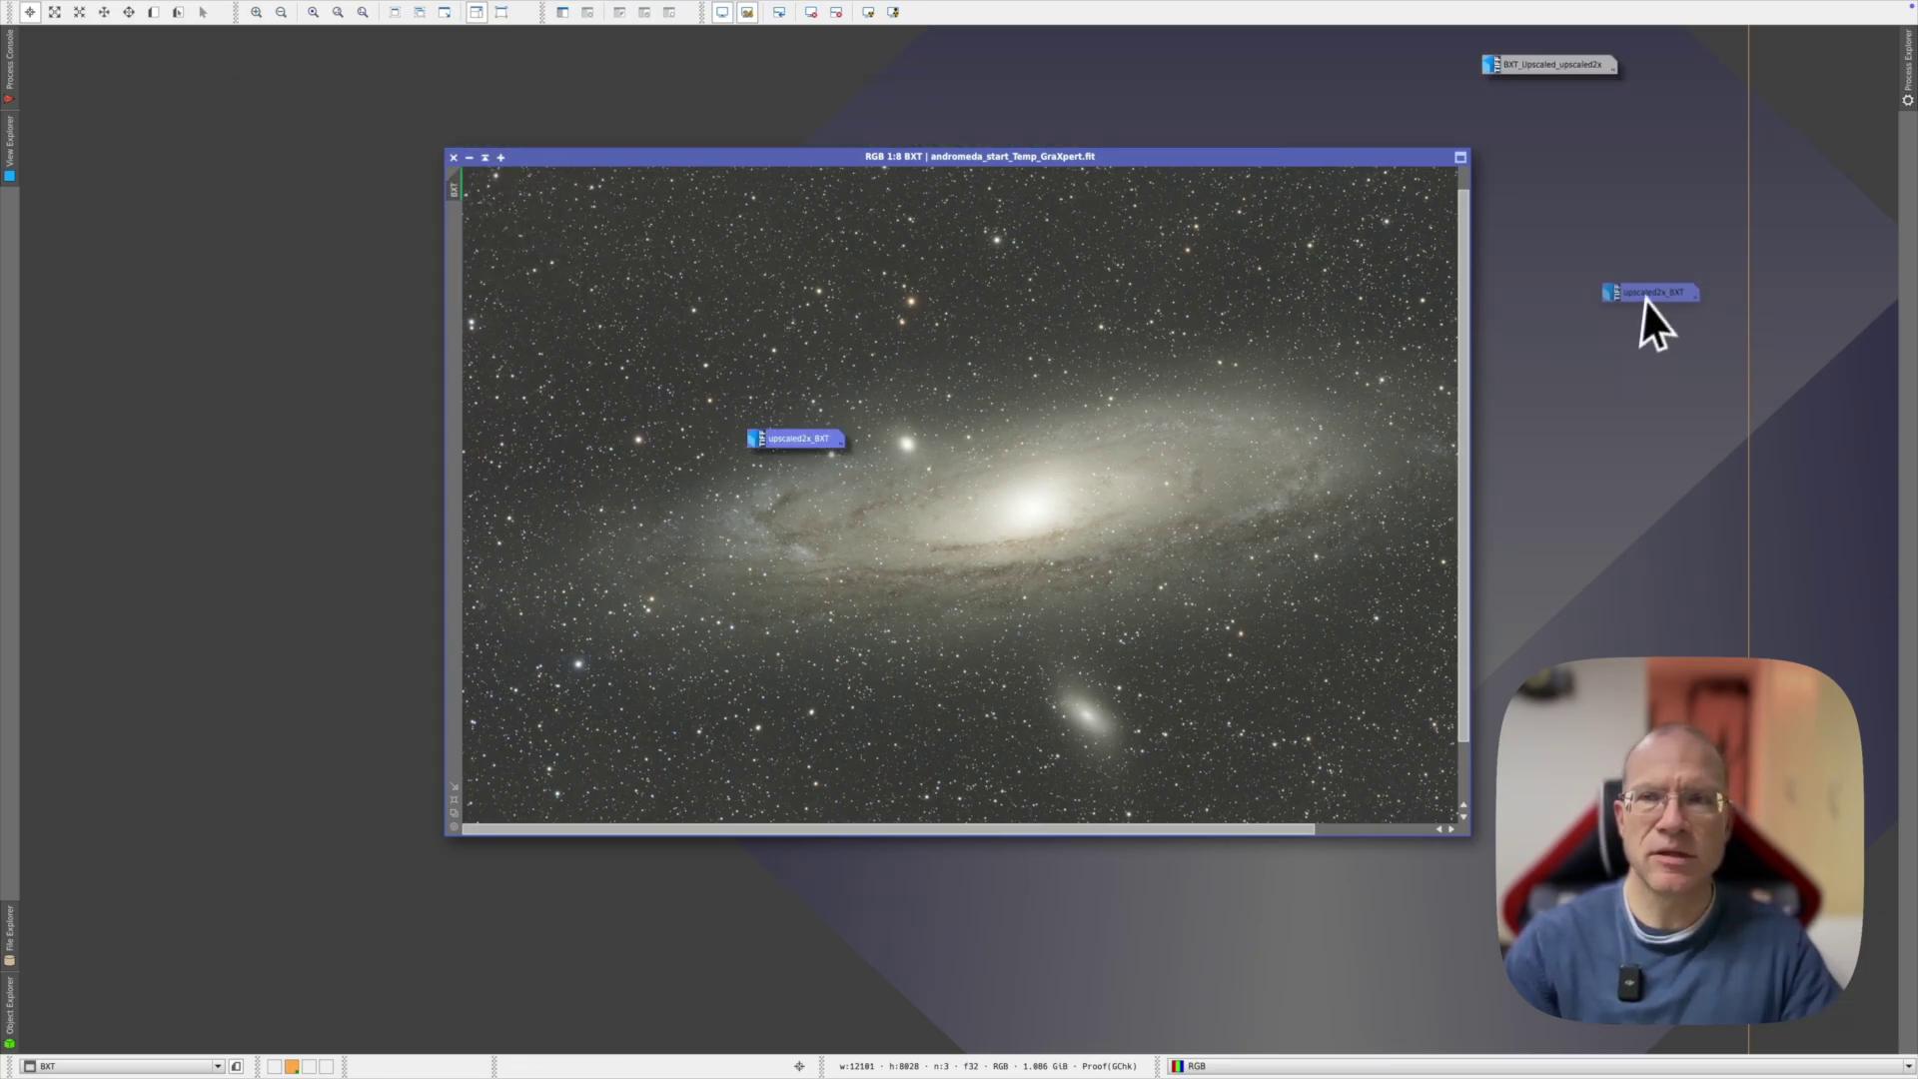
{"action": "double_click", "coordinate": [1530, 65]}
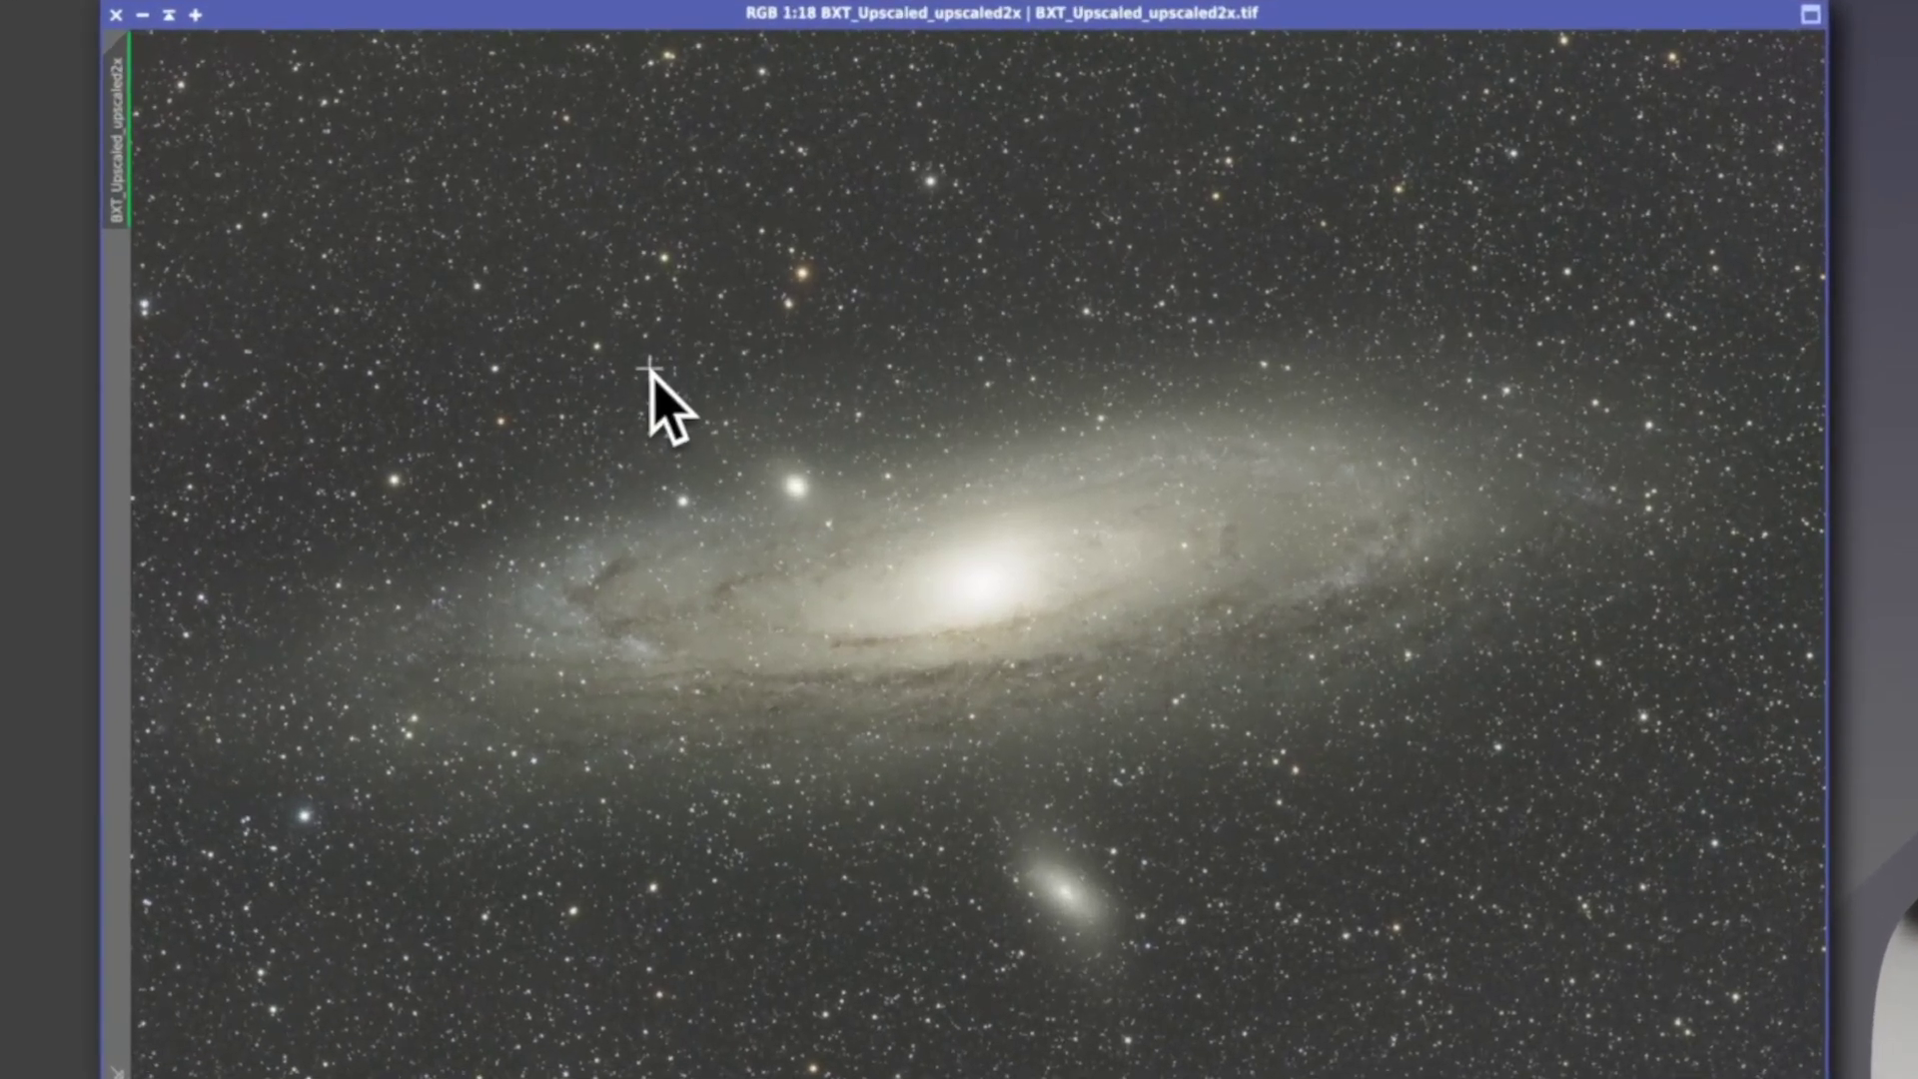
- Zoom BXT_Upscaled_upscaled2x to 1:6 and align it exactly over the BXT image
{"action": "key", "text": "ctrl+Tab"}
{"action": "key", "text": "ctrl+Tab"}
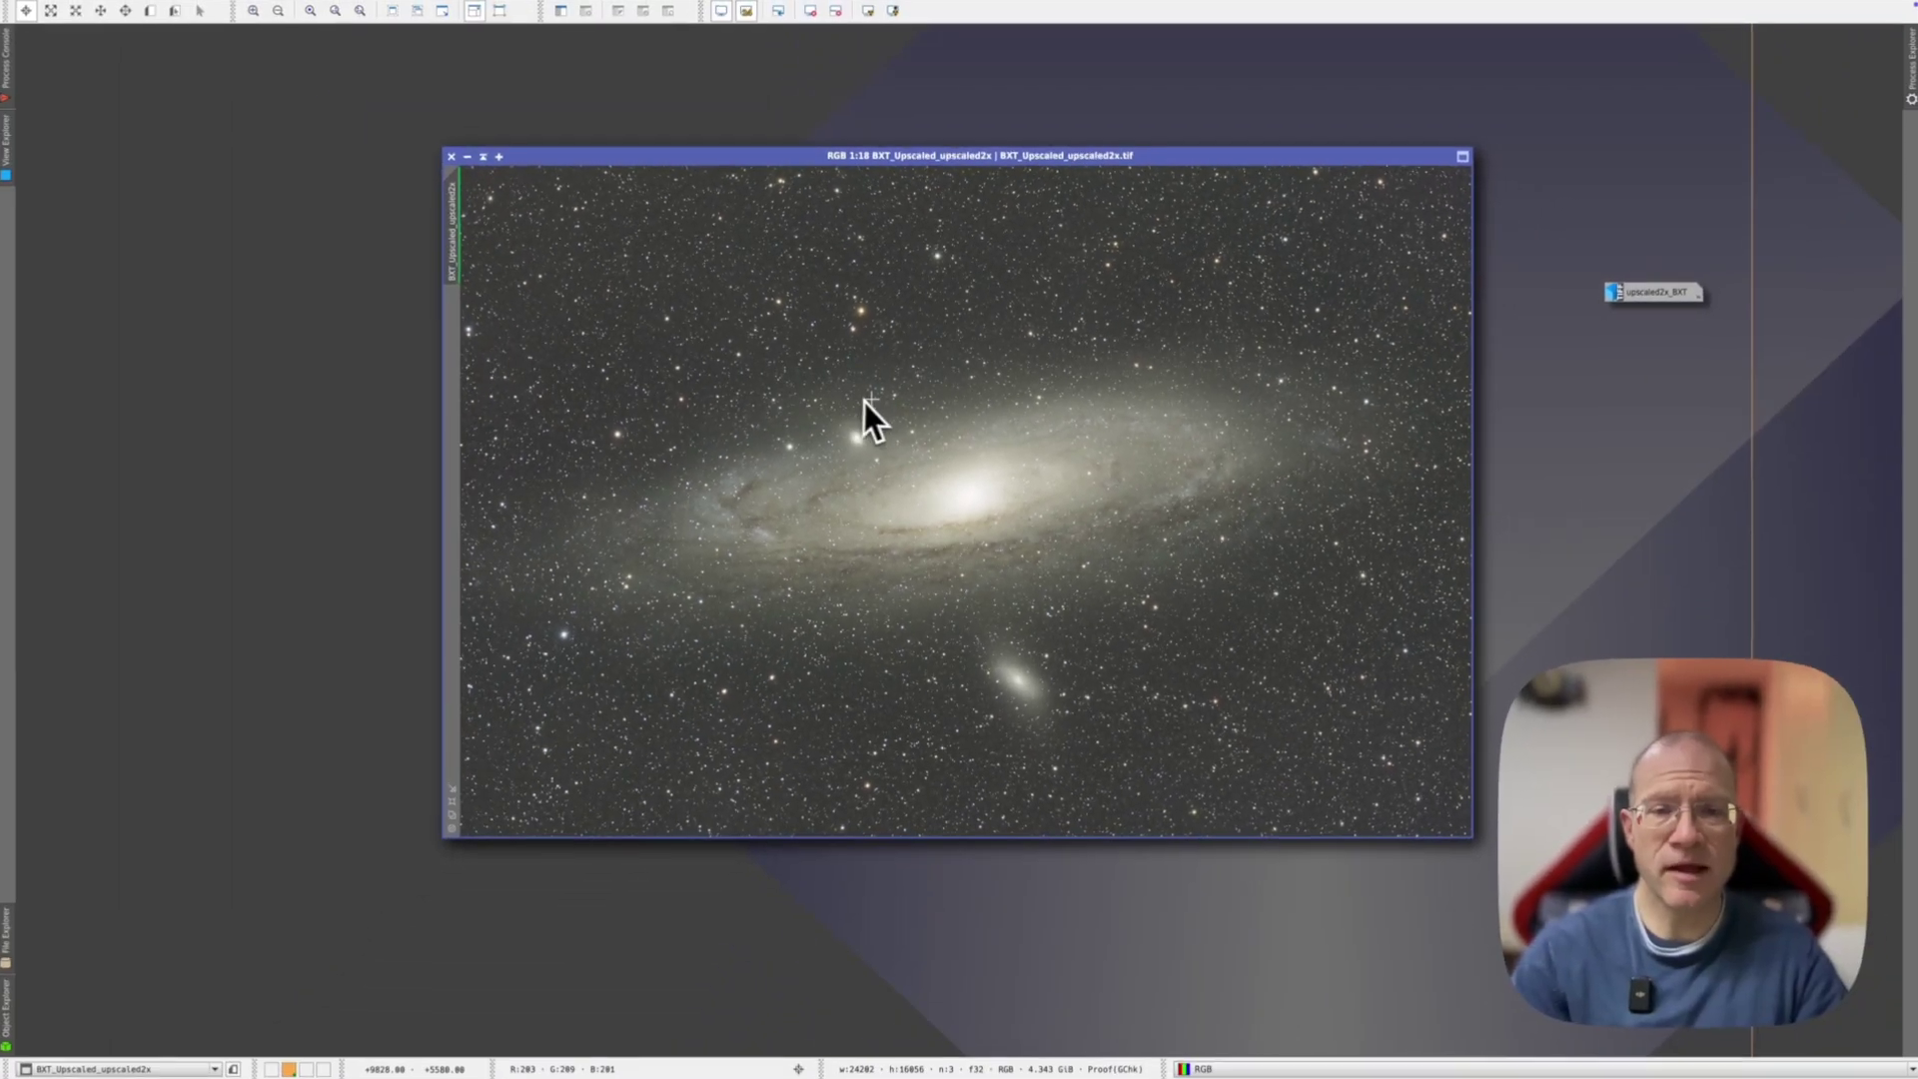
{"action": "scroll", "coordinate": [875, 397], "scroll_direction": "up", "scroll_amount": 1}
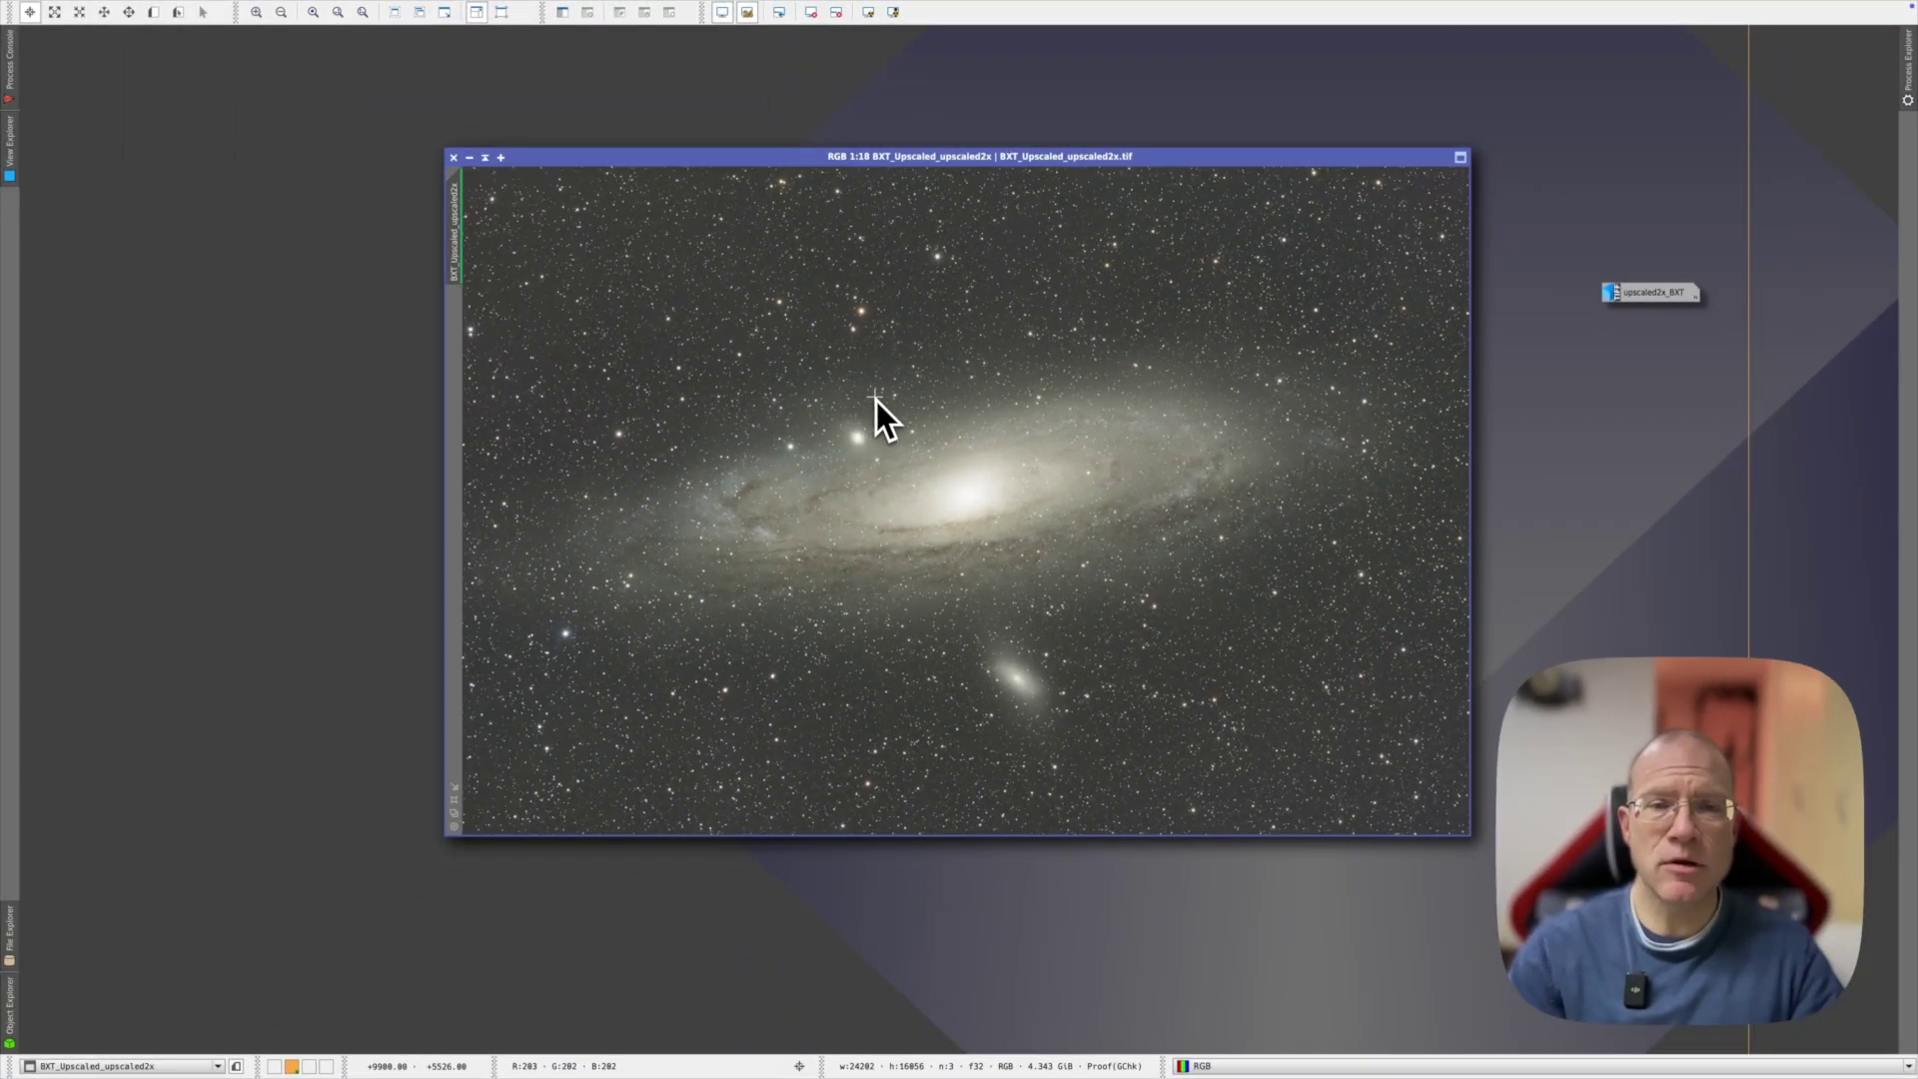
{"action": "scroll", "coordinate": [877, 400], "scroll_direction": "up", "scroll_amount": 9}
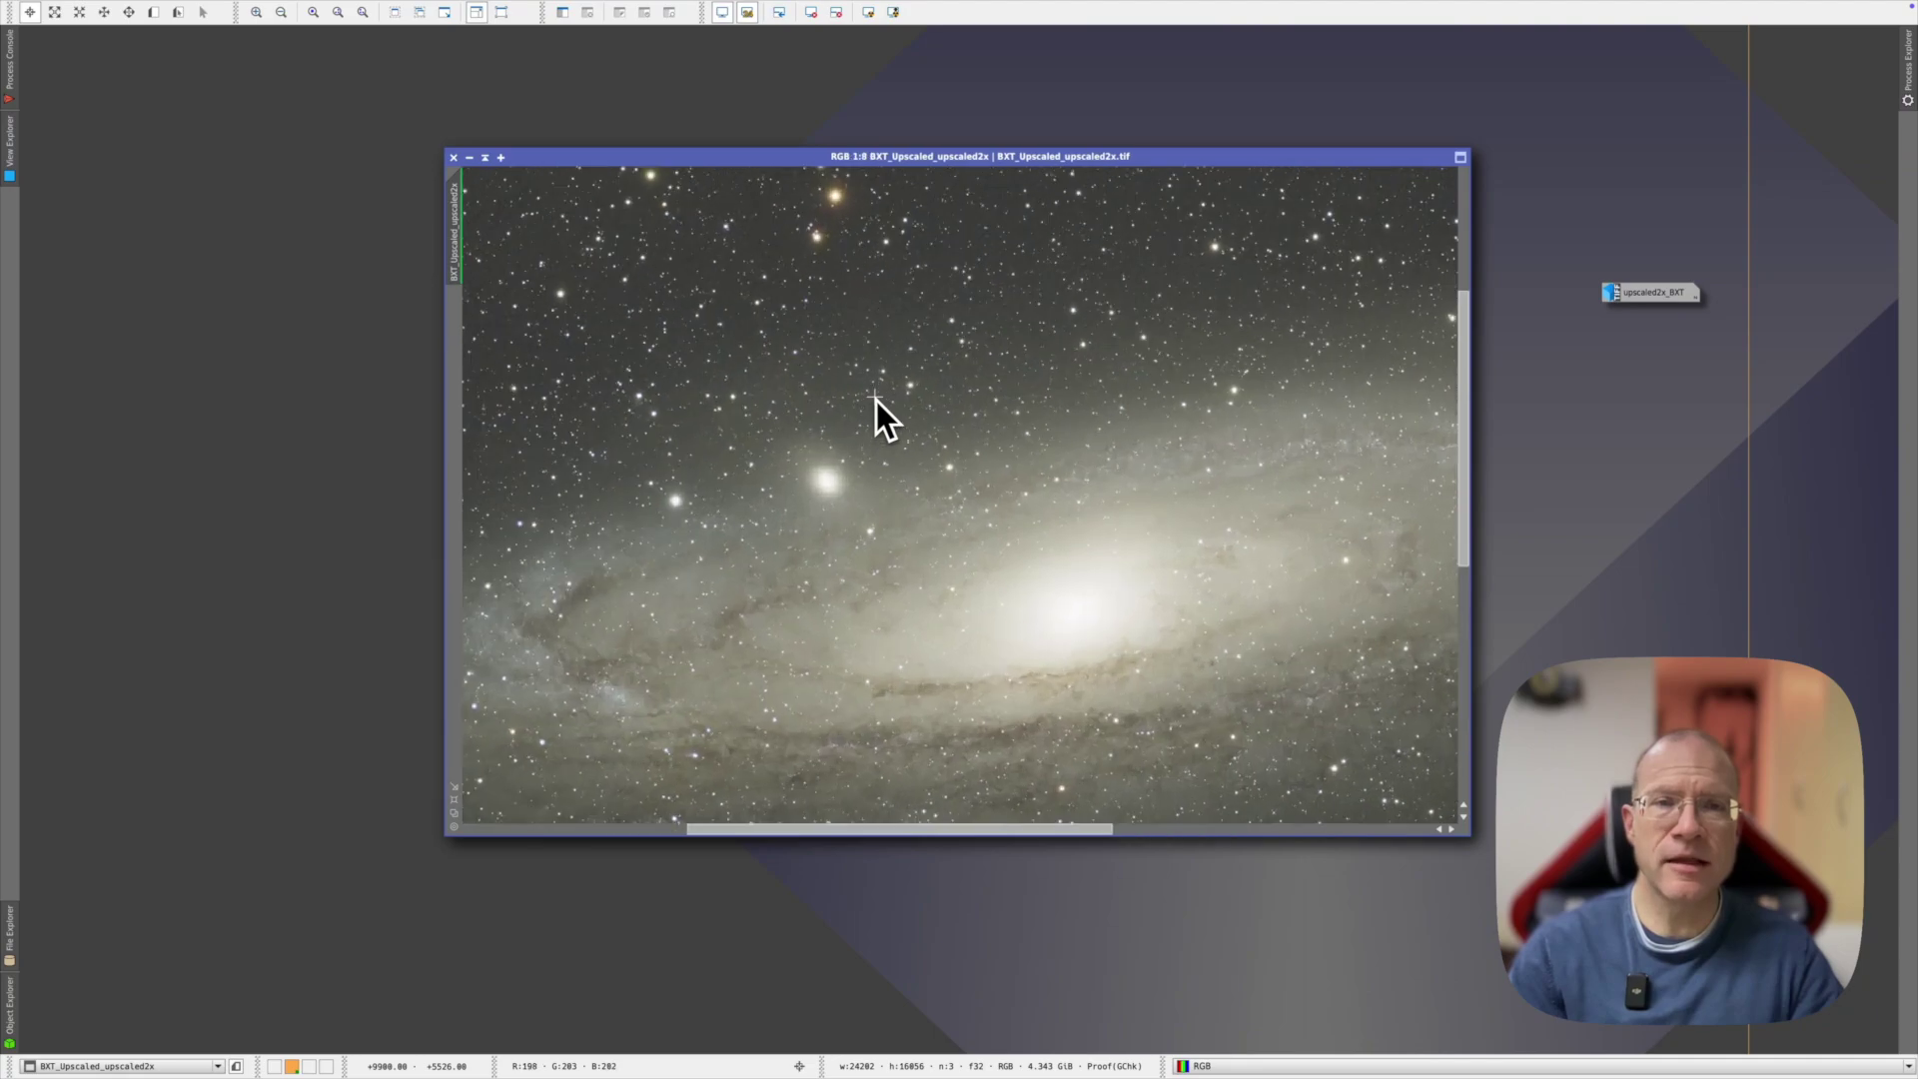
{"action": "scroll", "coordinate": [877, 401], "scroll_direction": "up", "scroll_amount": 2}
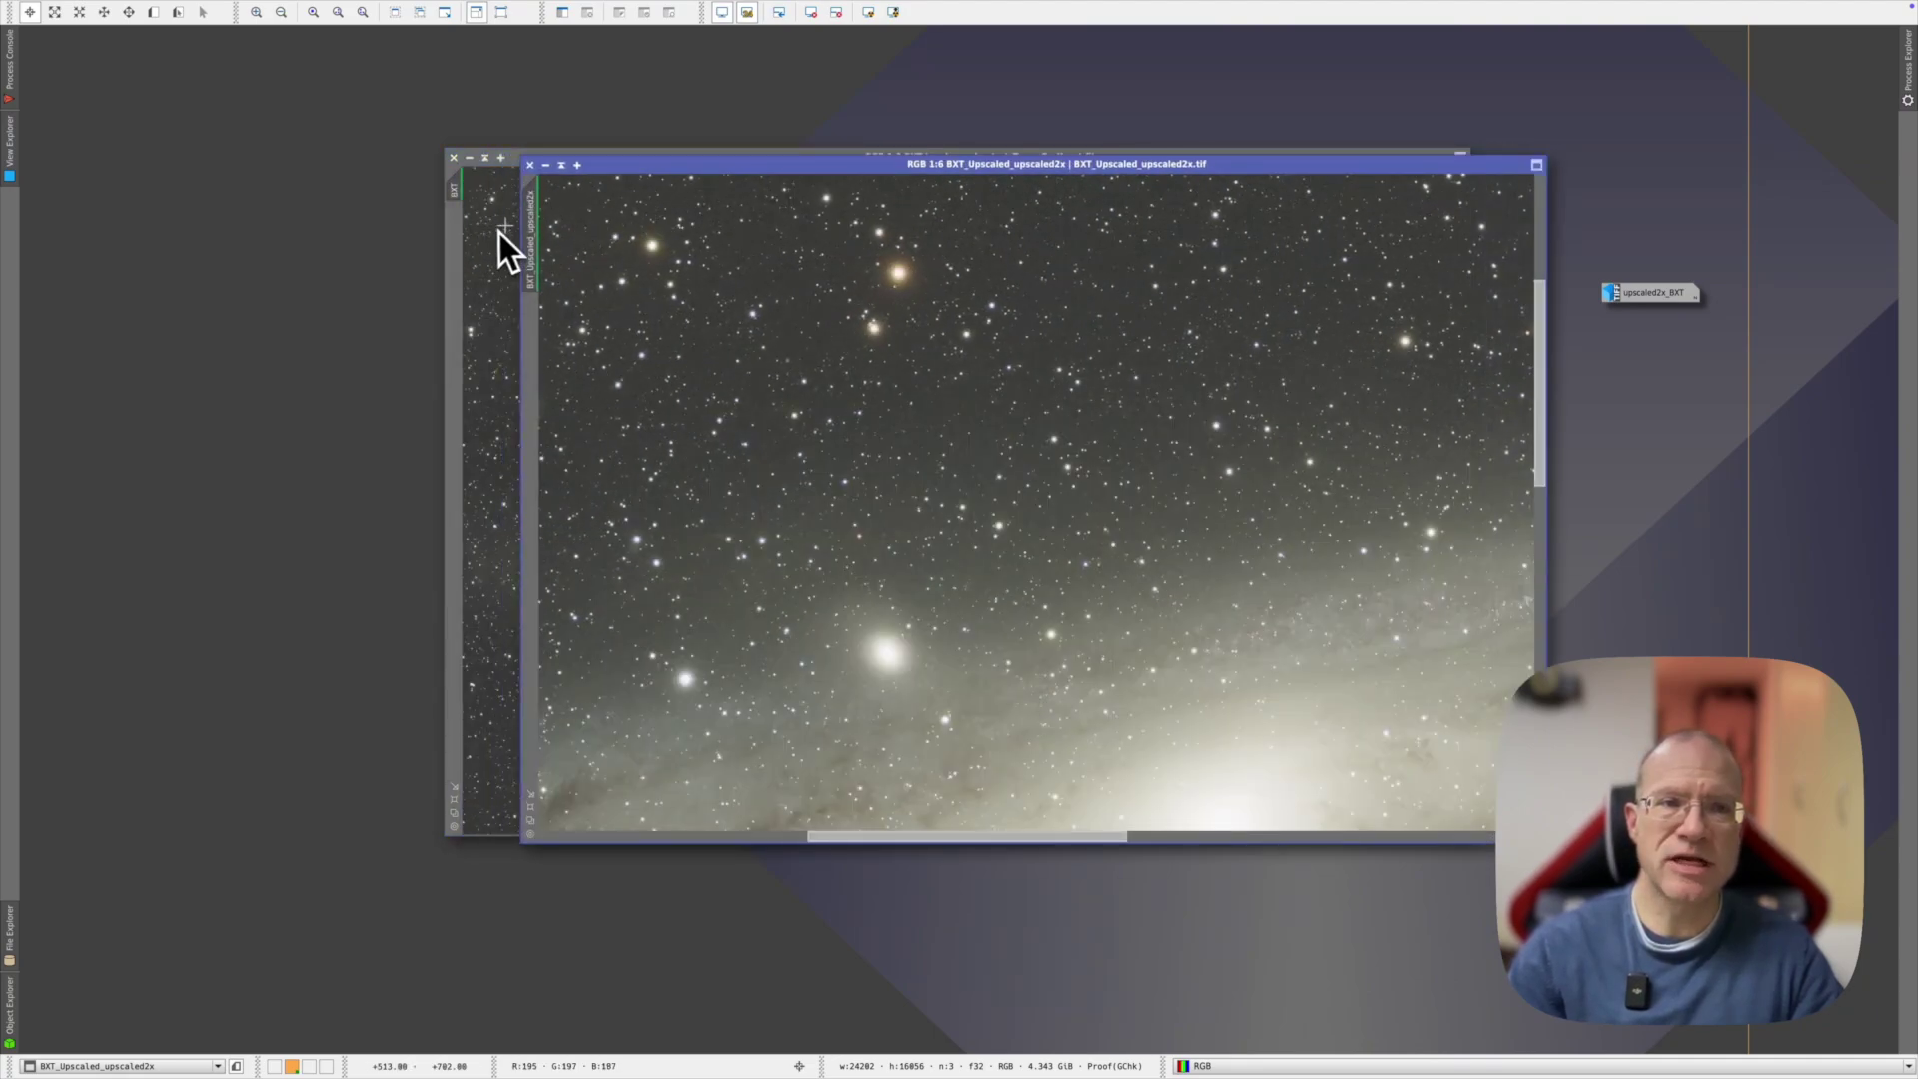
{"action": "left_click_drag", "start_coordinate": [667, 167], "coordinate": [614, 180]}
- Toggle between BXT_Upscaled_upscaled2x and BXT with Ctrl+Tab to compare the Andromeda core
{"action": "key", "text": "ctrl+Tab"}
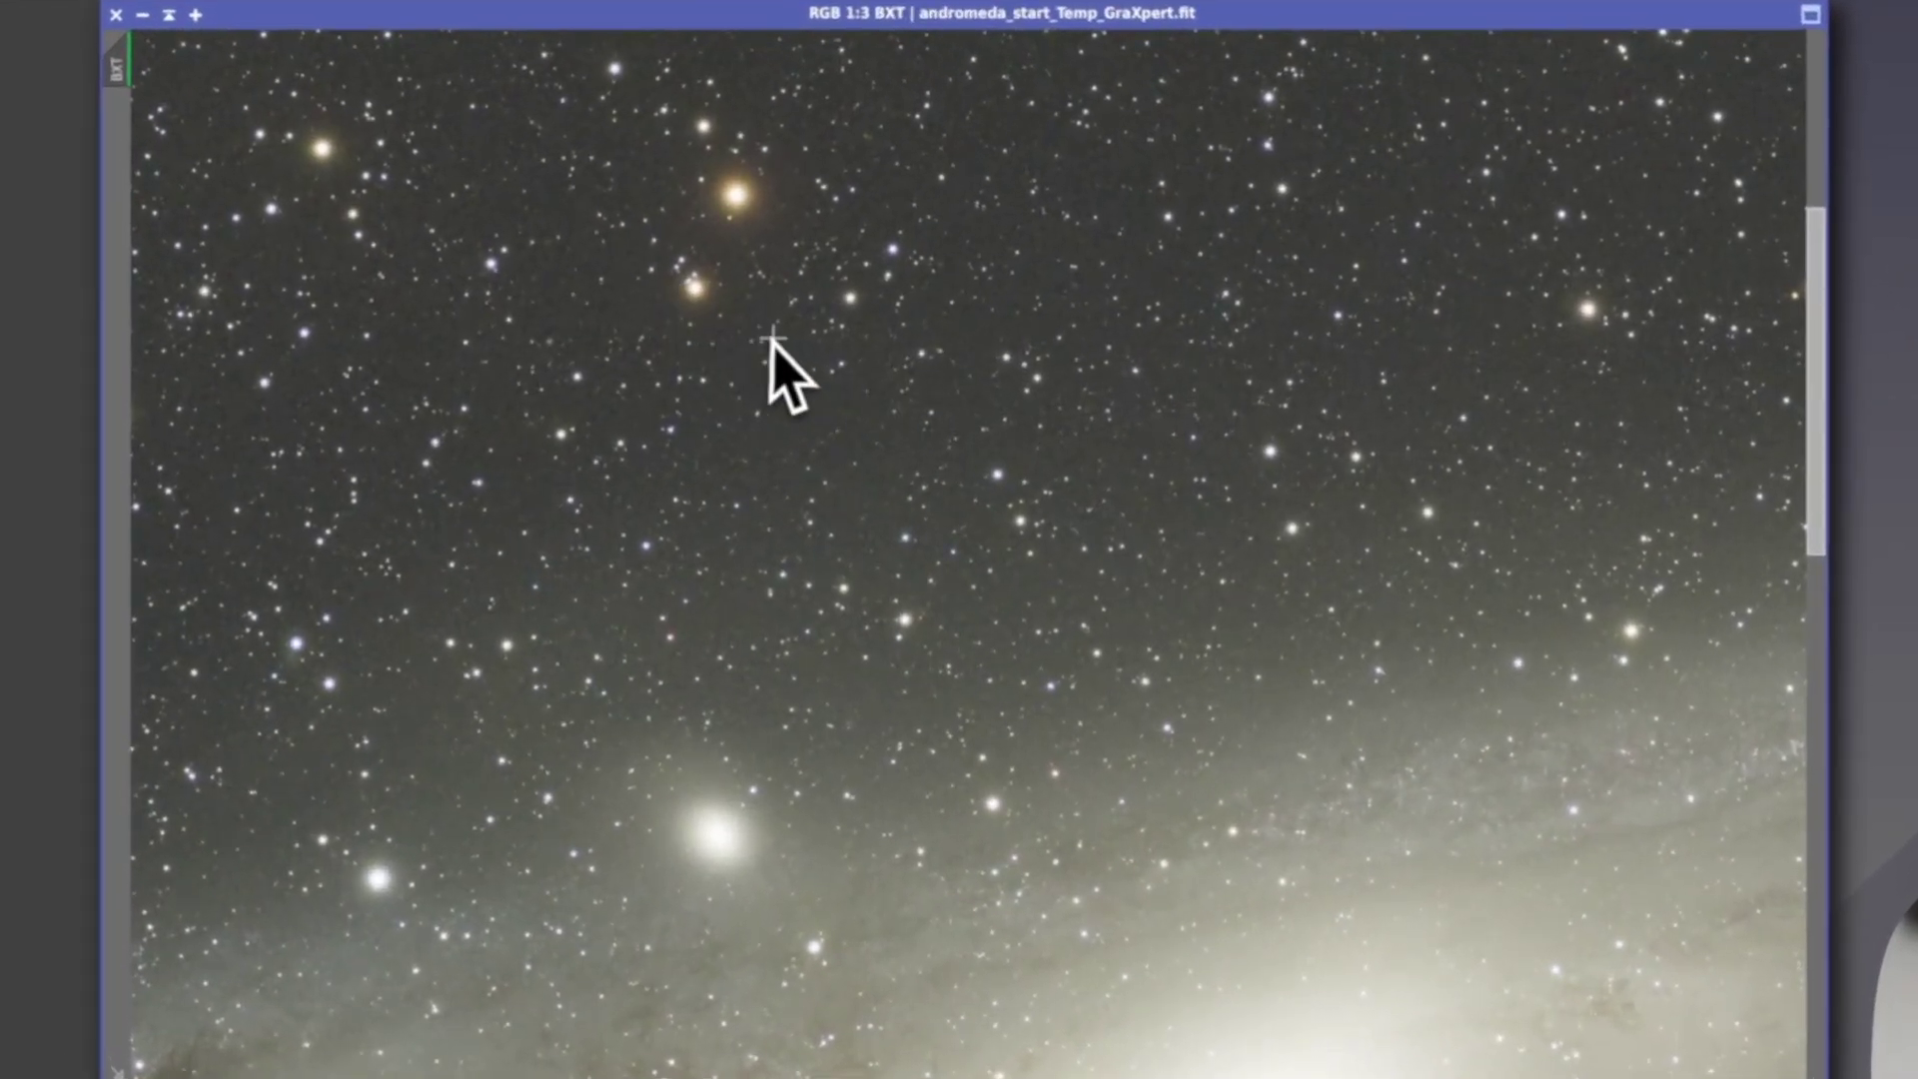
{"action": "key", "text": "ctrl+Tab"}
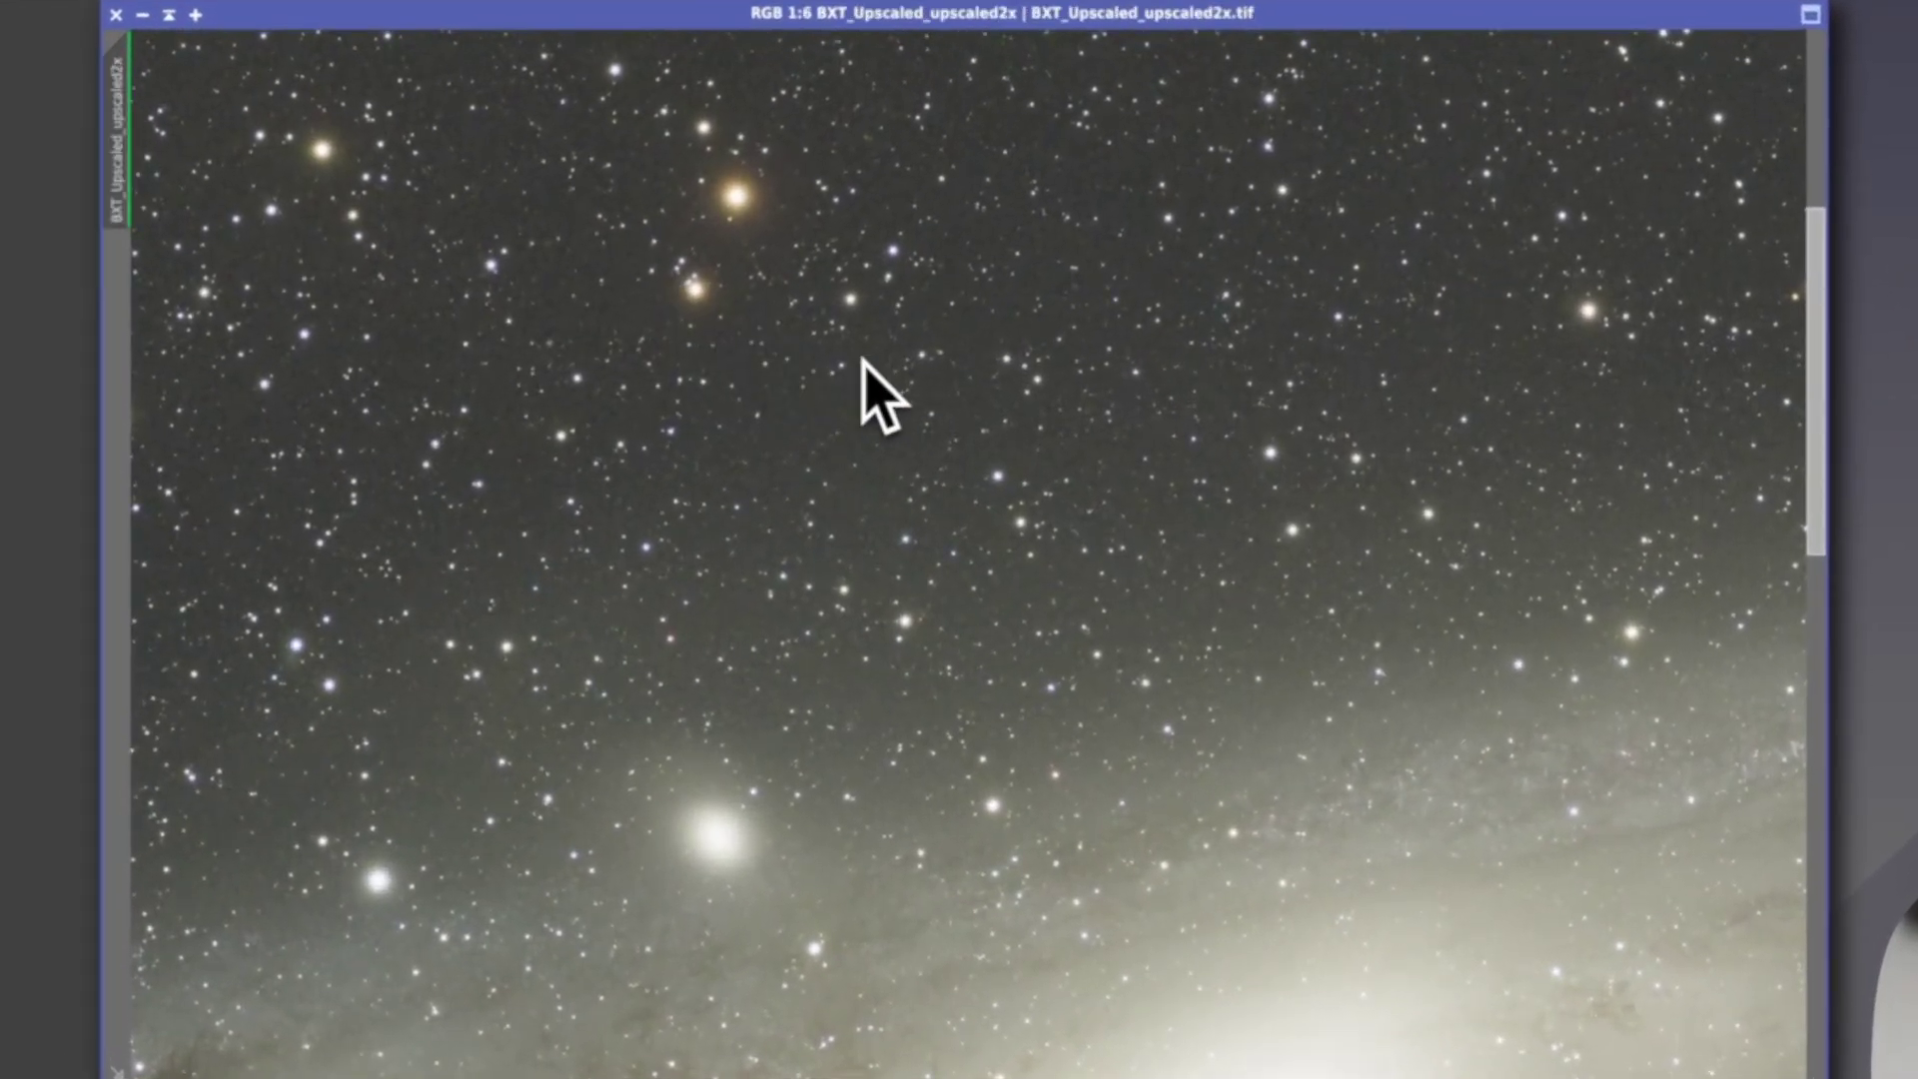
{"action": "key", "text": "ctrl+Tab"}
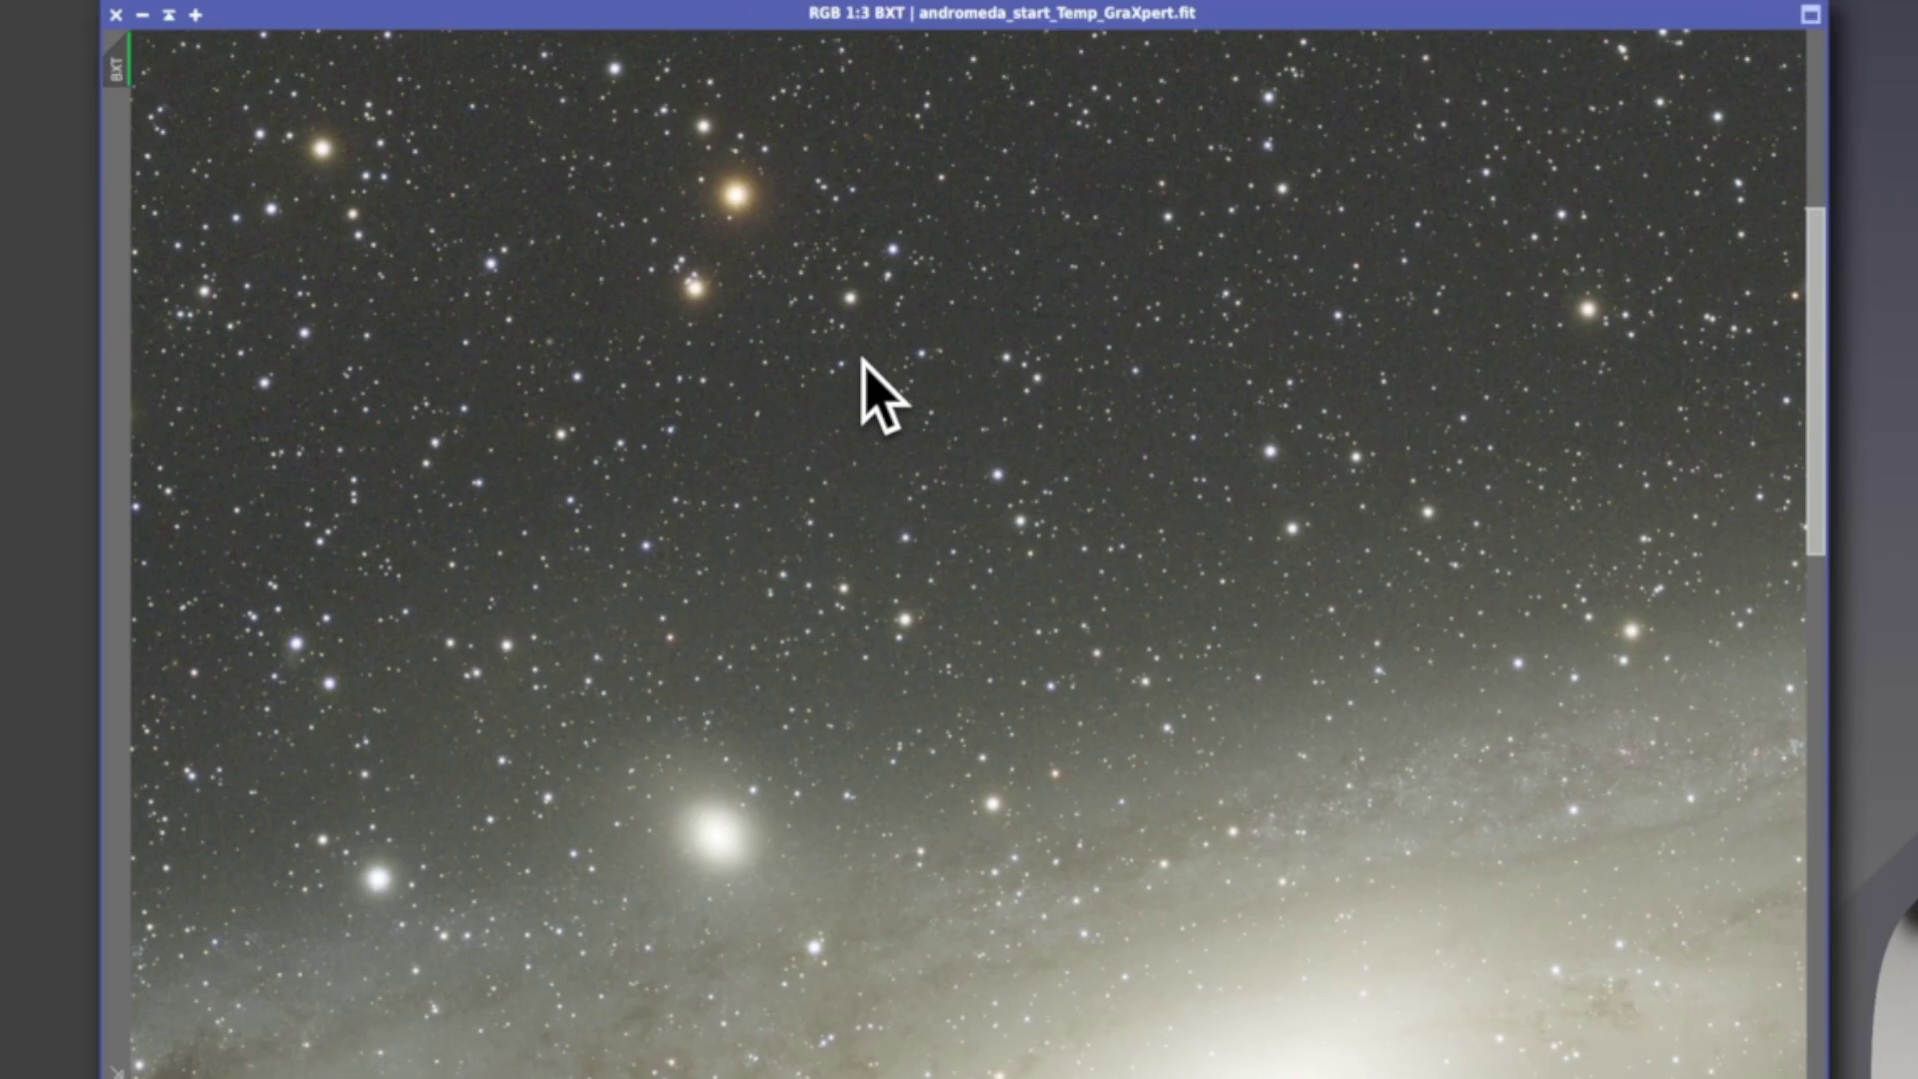
{"action": "key", "text": "ctrl+Tab"}
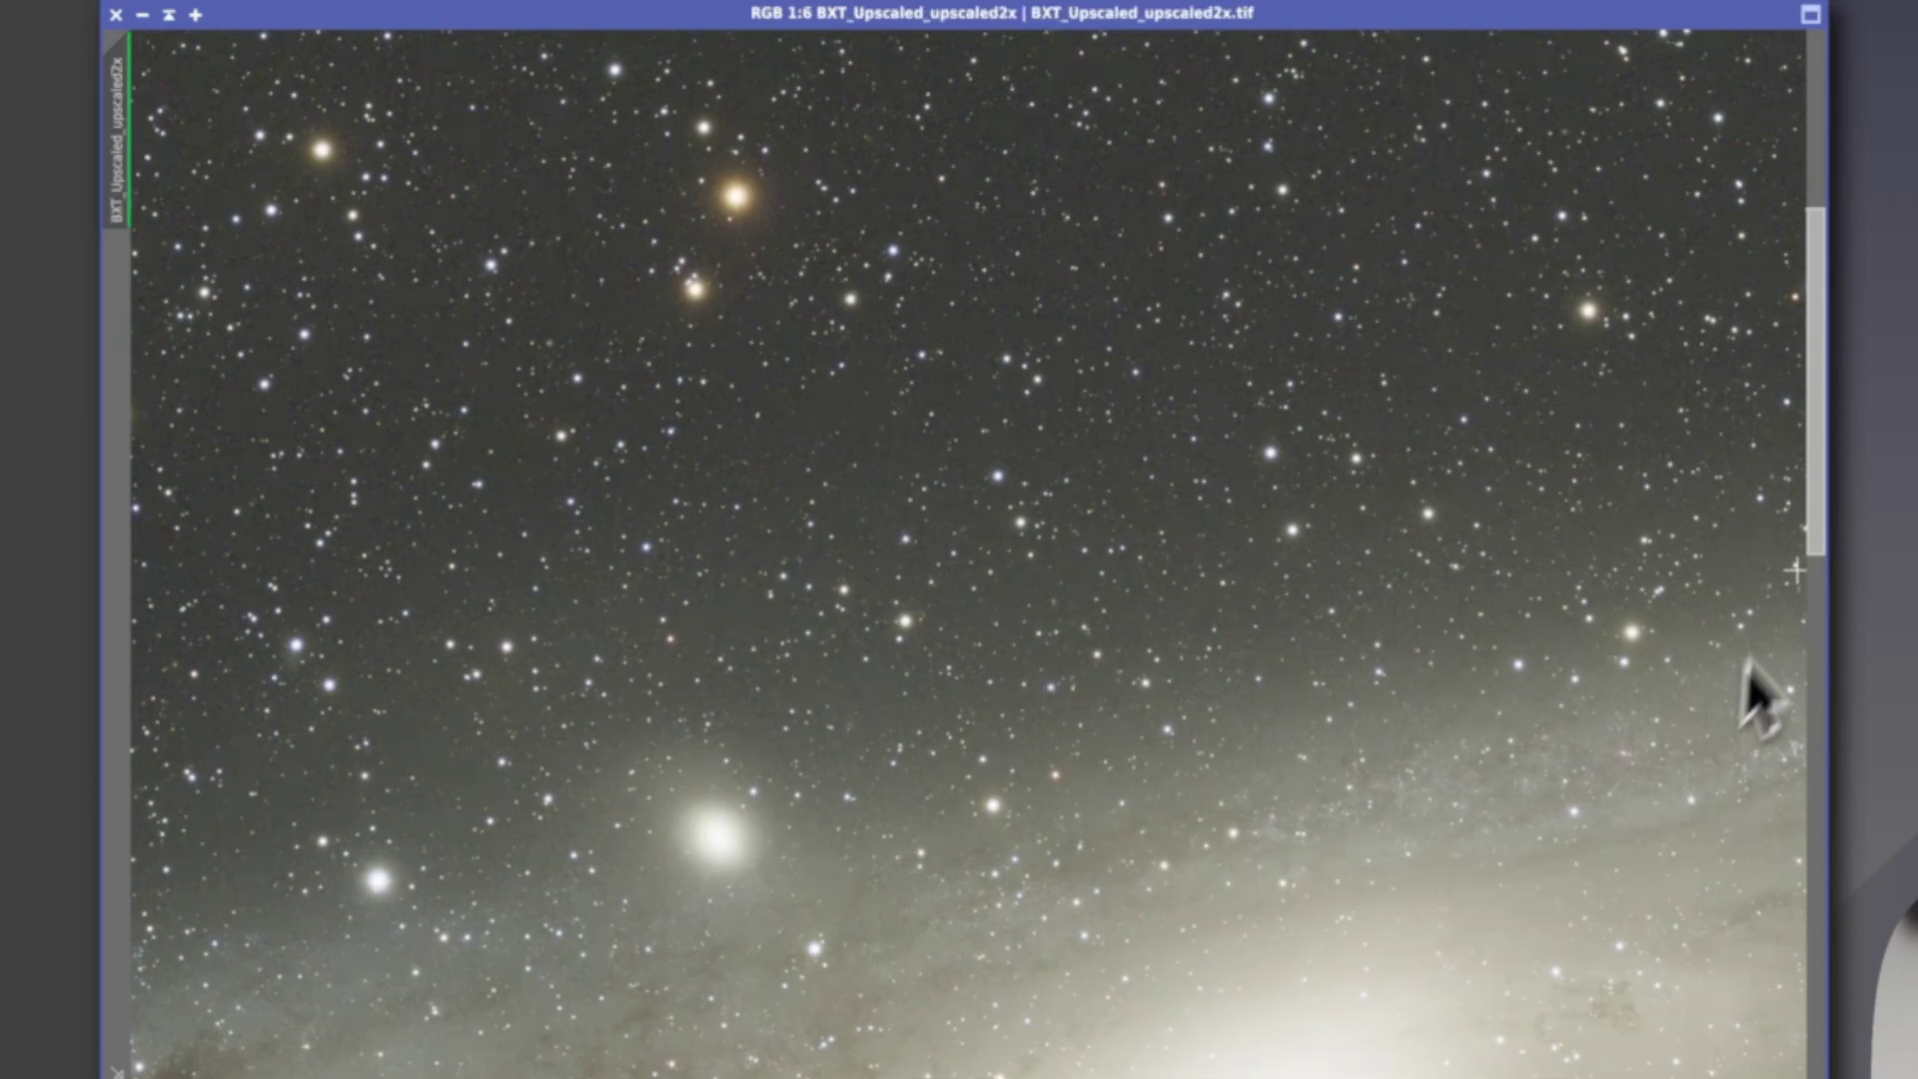
{"action": "key", "text": "ctrl+Tab"}
{"action": "key", "text": "ctrl+Tab"}
{"action": "left_click_drag", "start_coordinate": [1816, 310], "coordinate": [1853, 484]}
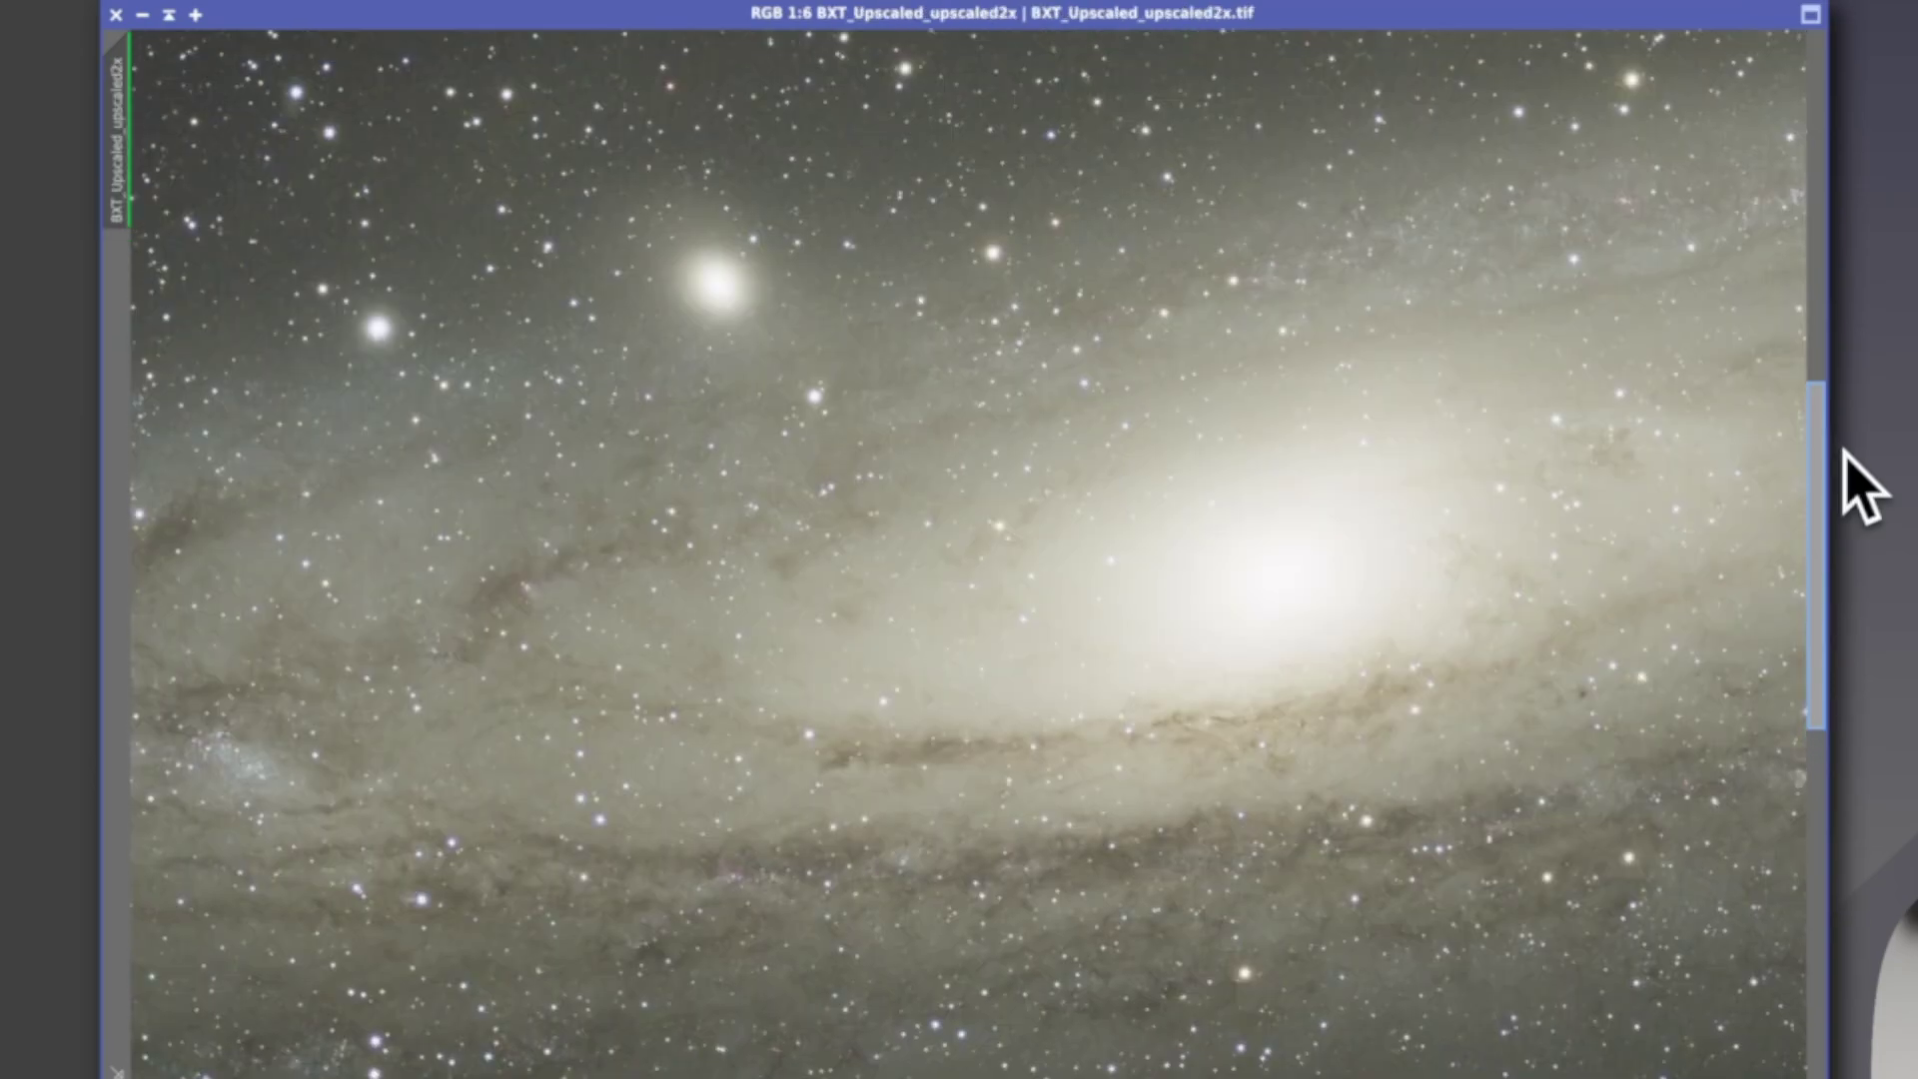
{"action": "key", "text": "ctrl+Tab"}
{"action": "key", "text": "ctrl+Tab"}
{"action": "key", "text": "ctrl+Tab"}
{"action": "key", "text": "ctrl+Tab"}
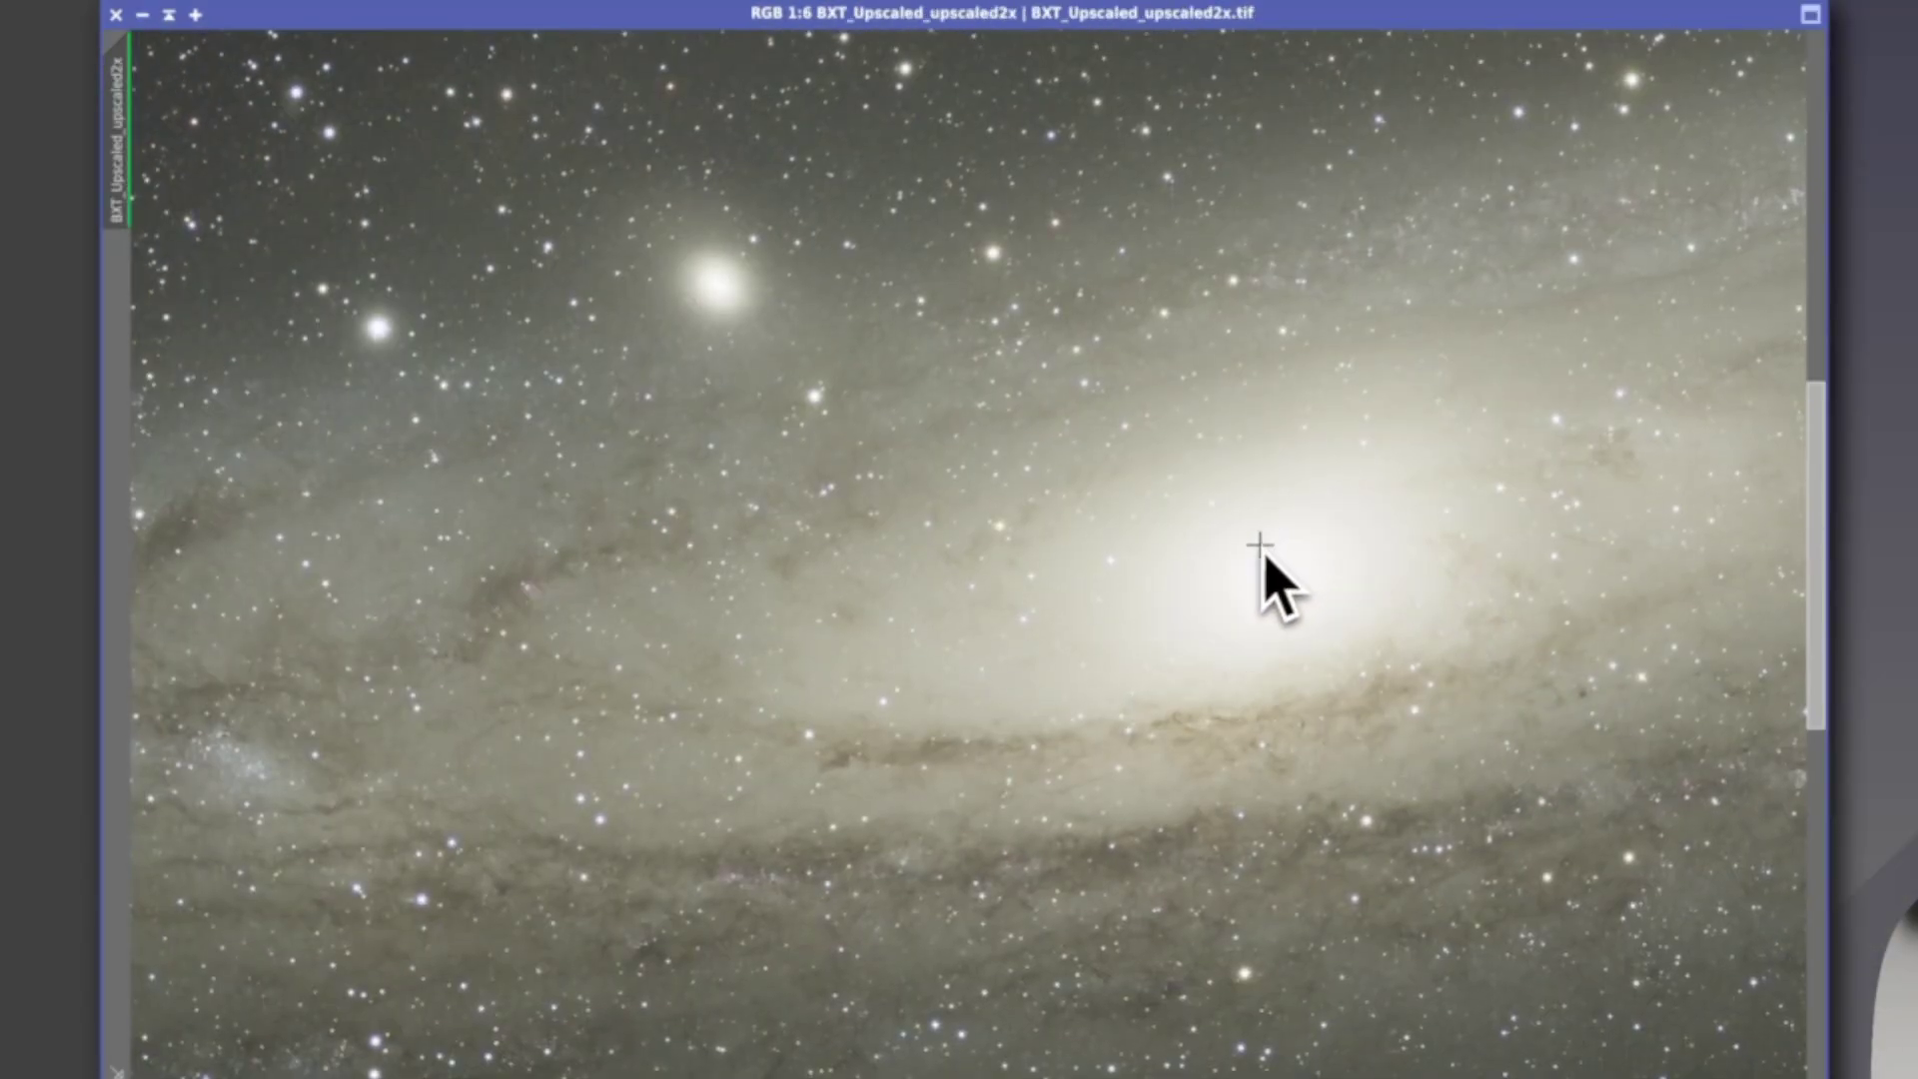
{"action": "key", "text": "ctrl+Tab"}
{"action": "key", "text": "ctrl+Tab"}
{"action": "key", "text": "ctrl+Tab"}
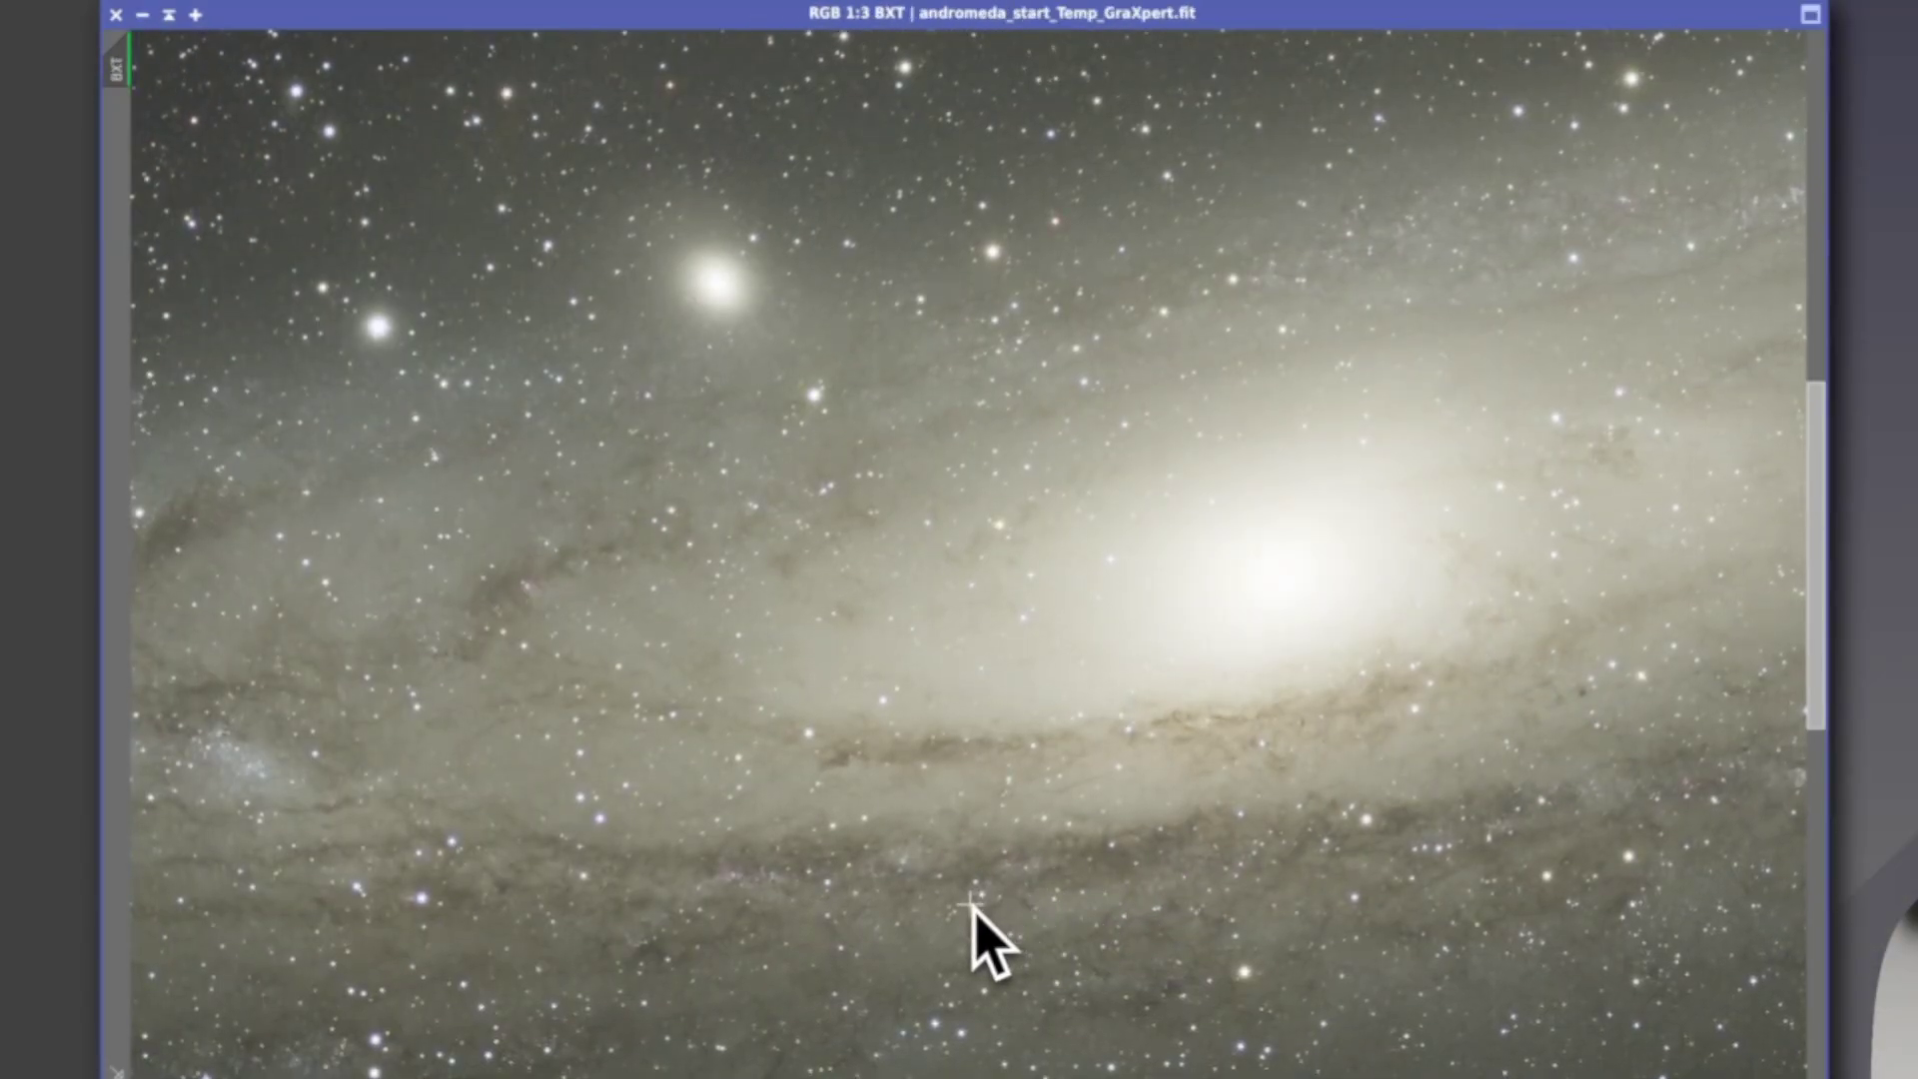
{"action": "key", "text": "ctrl+Tab"}
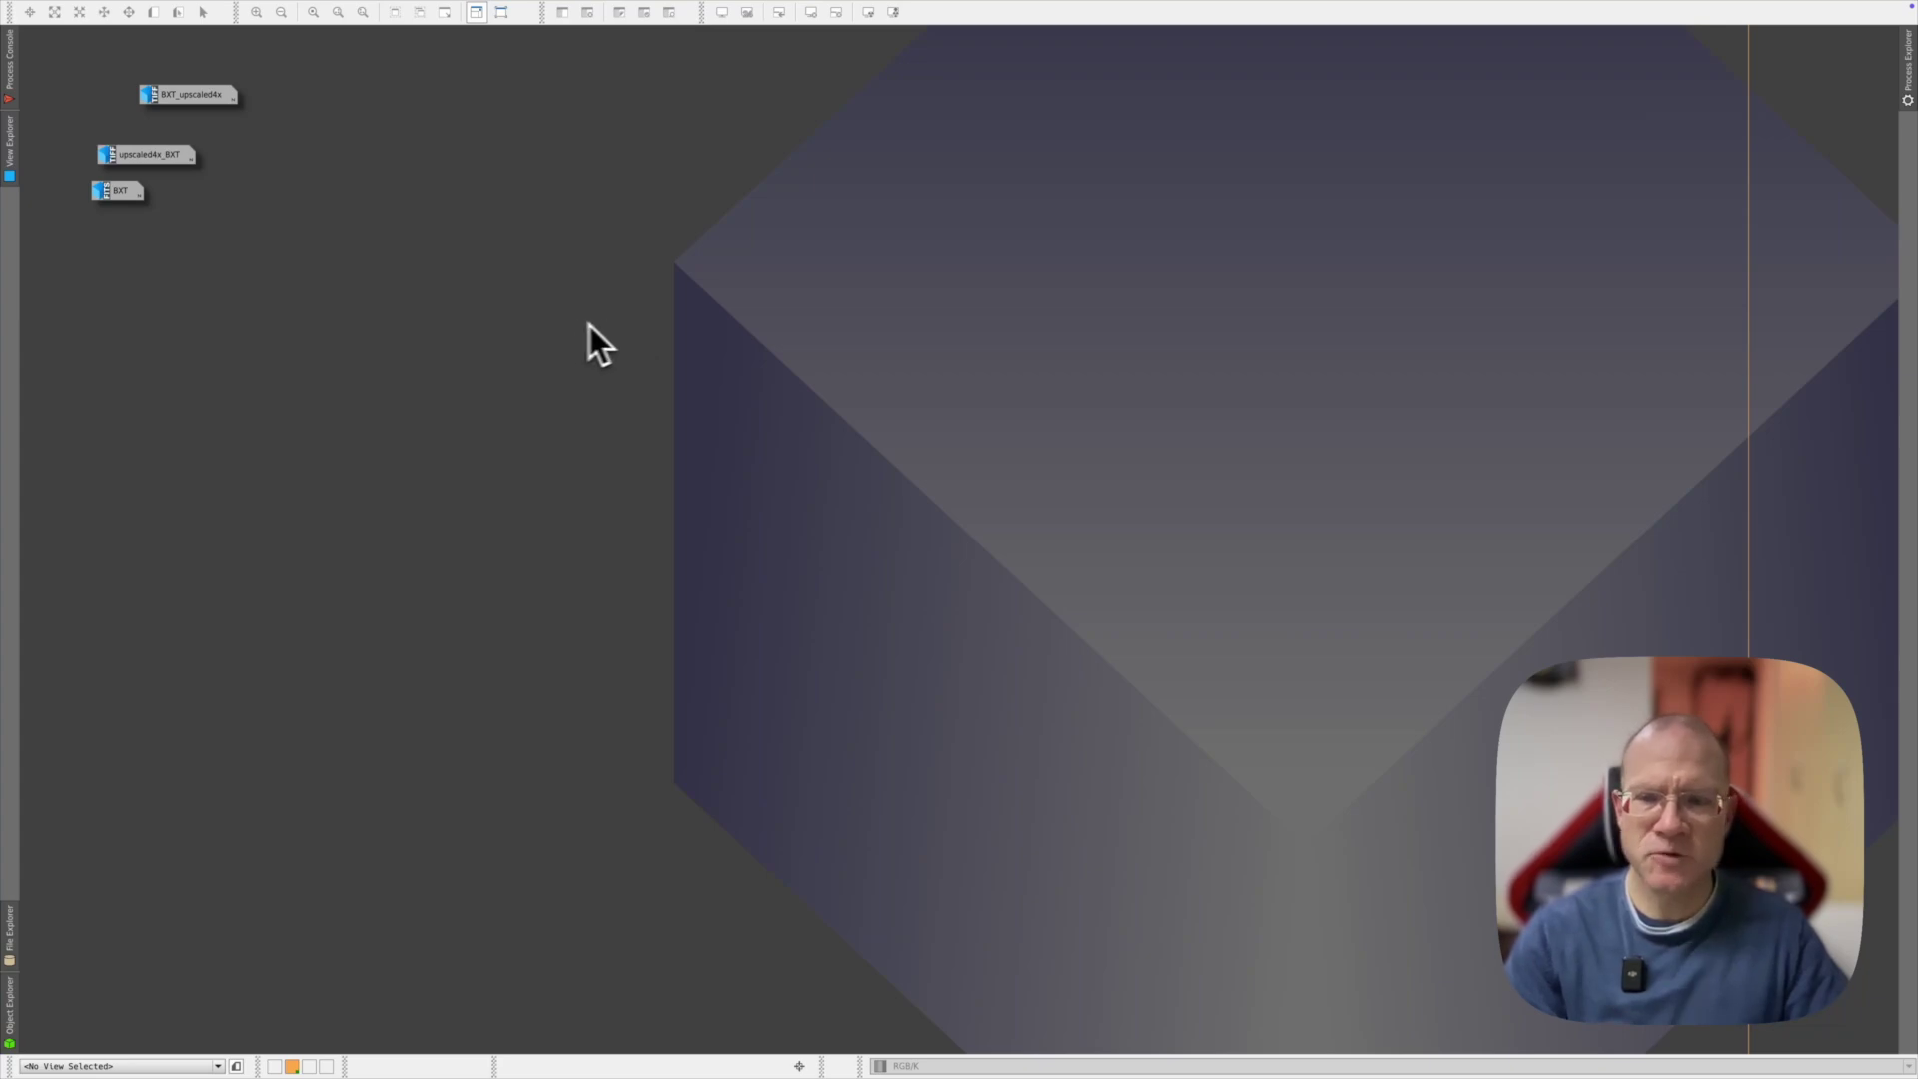
- Restore the Dumbbell Nebula BXT.fit image from its icon for inspection
{"action": "double_click", "coordinate": [118, 192]}
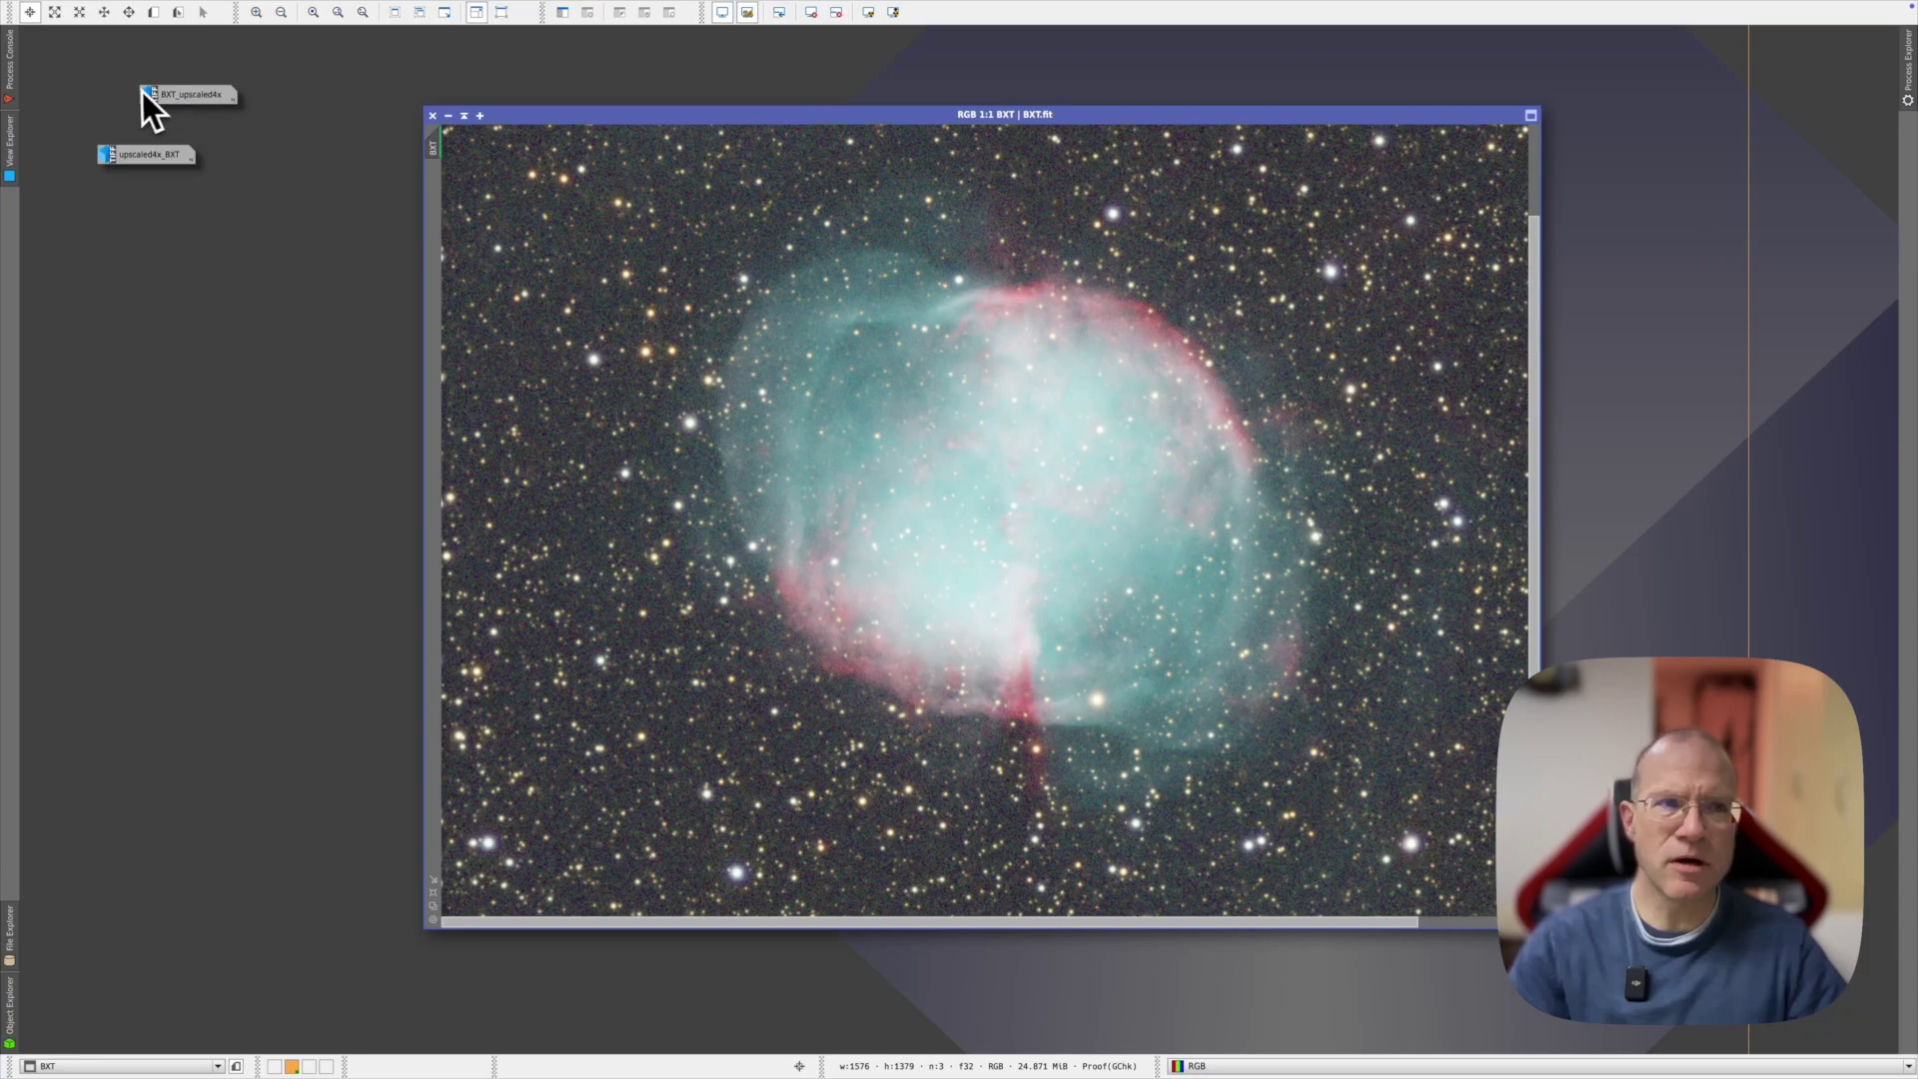
{"action": "mouse_move", "coordinate": [158, 161]}
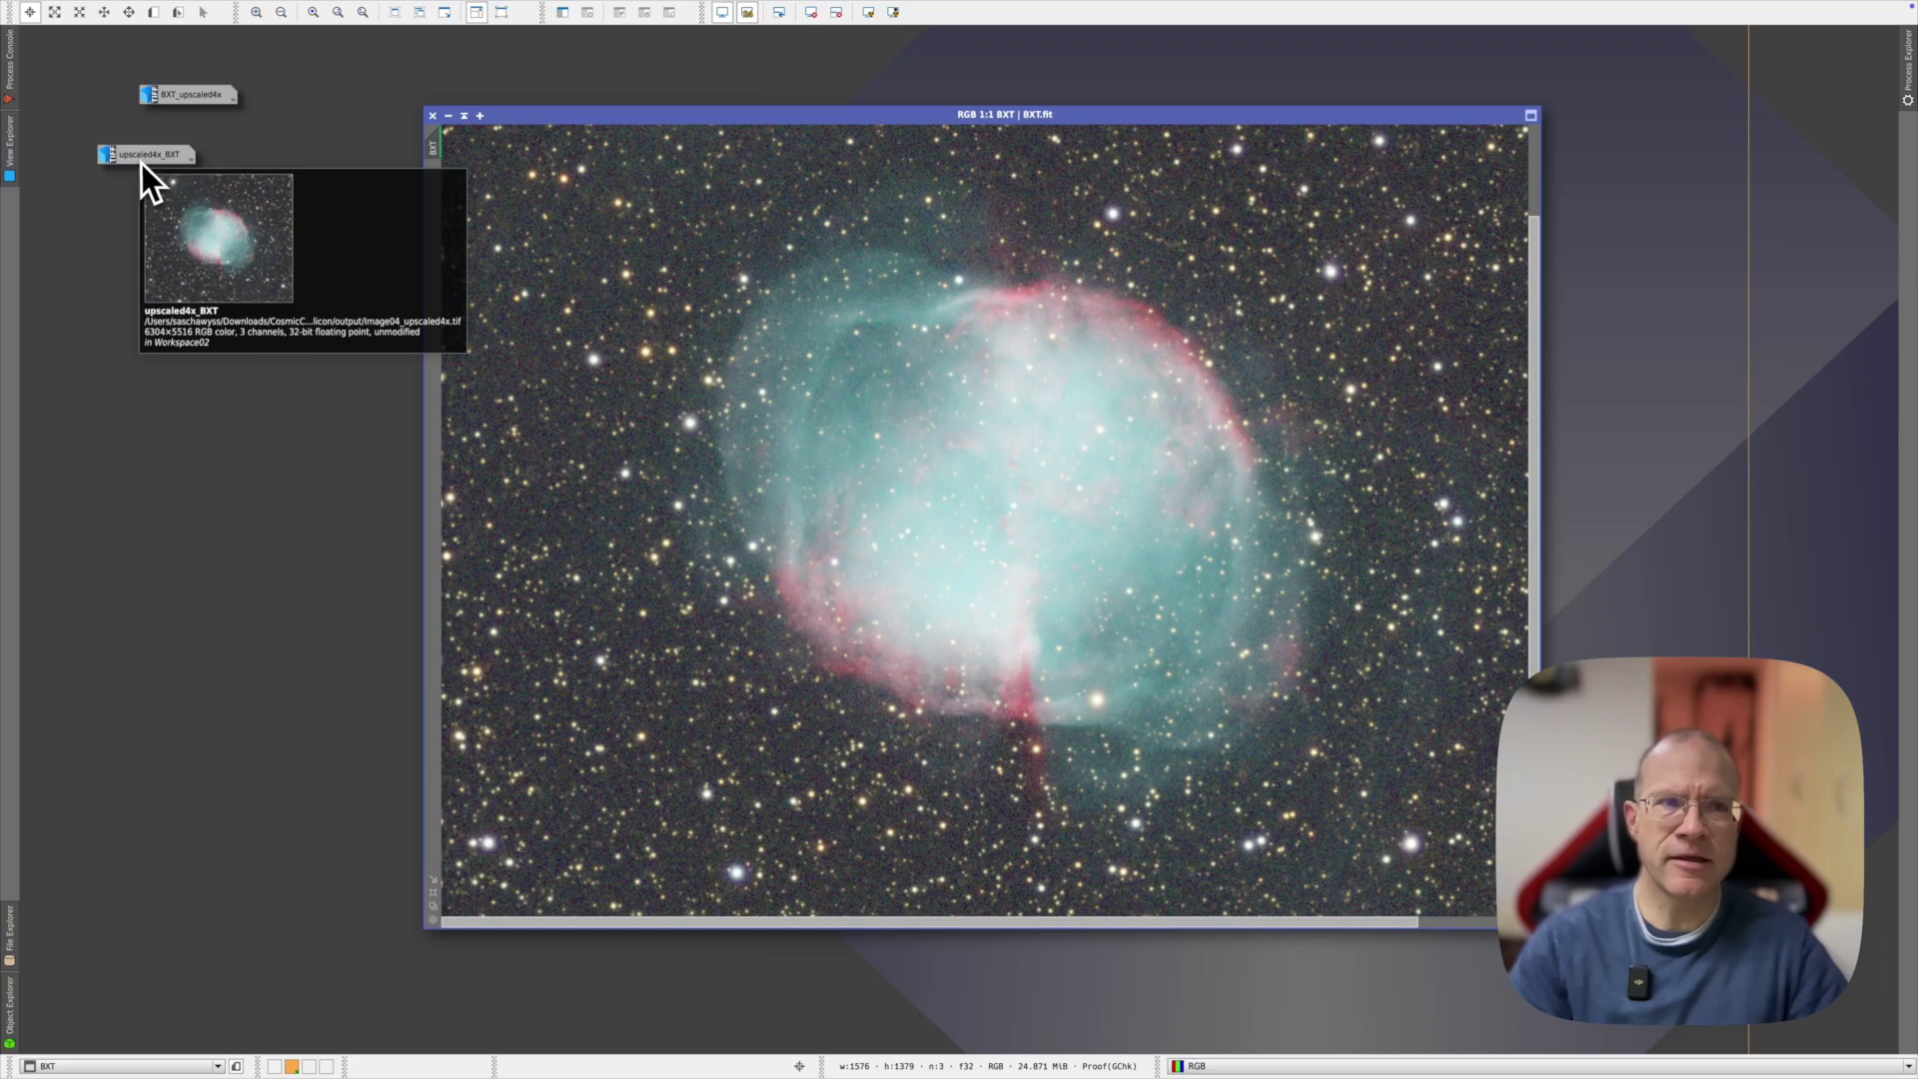
{"action": "double_click", "coordinate": [140, 161]}
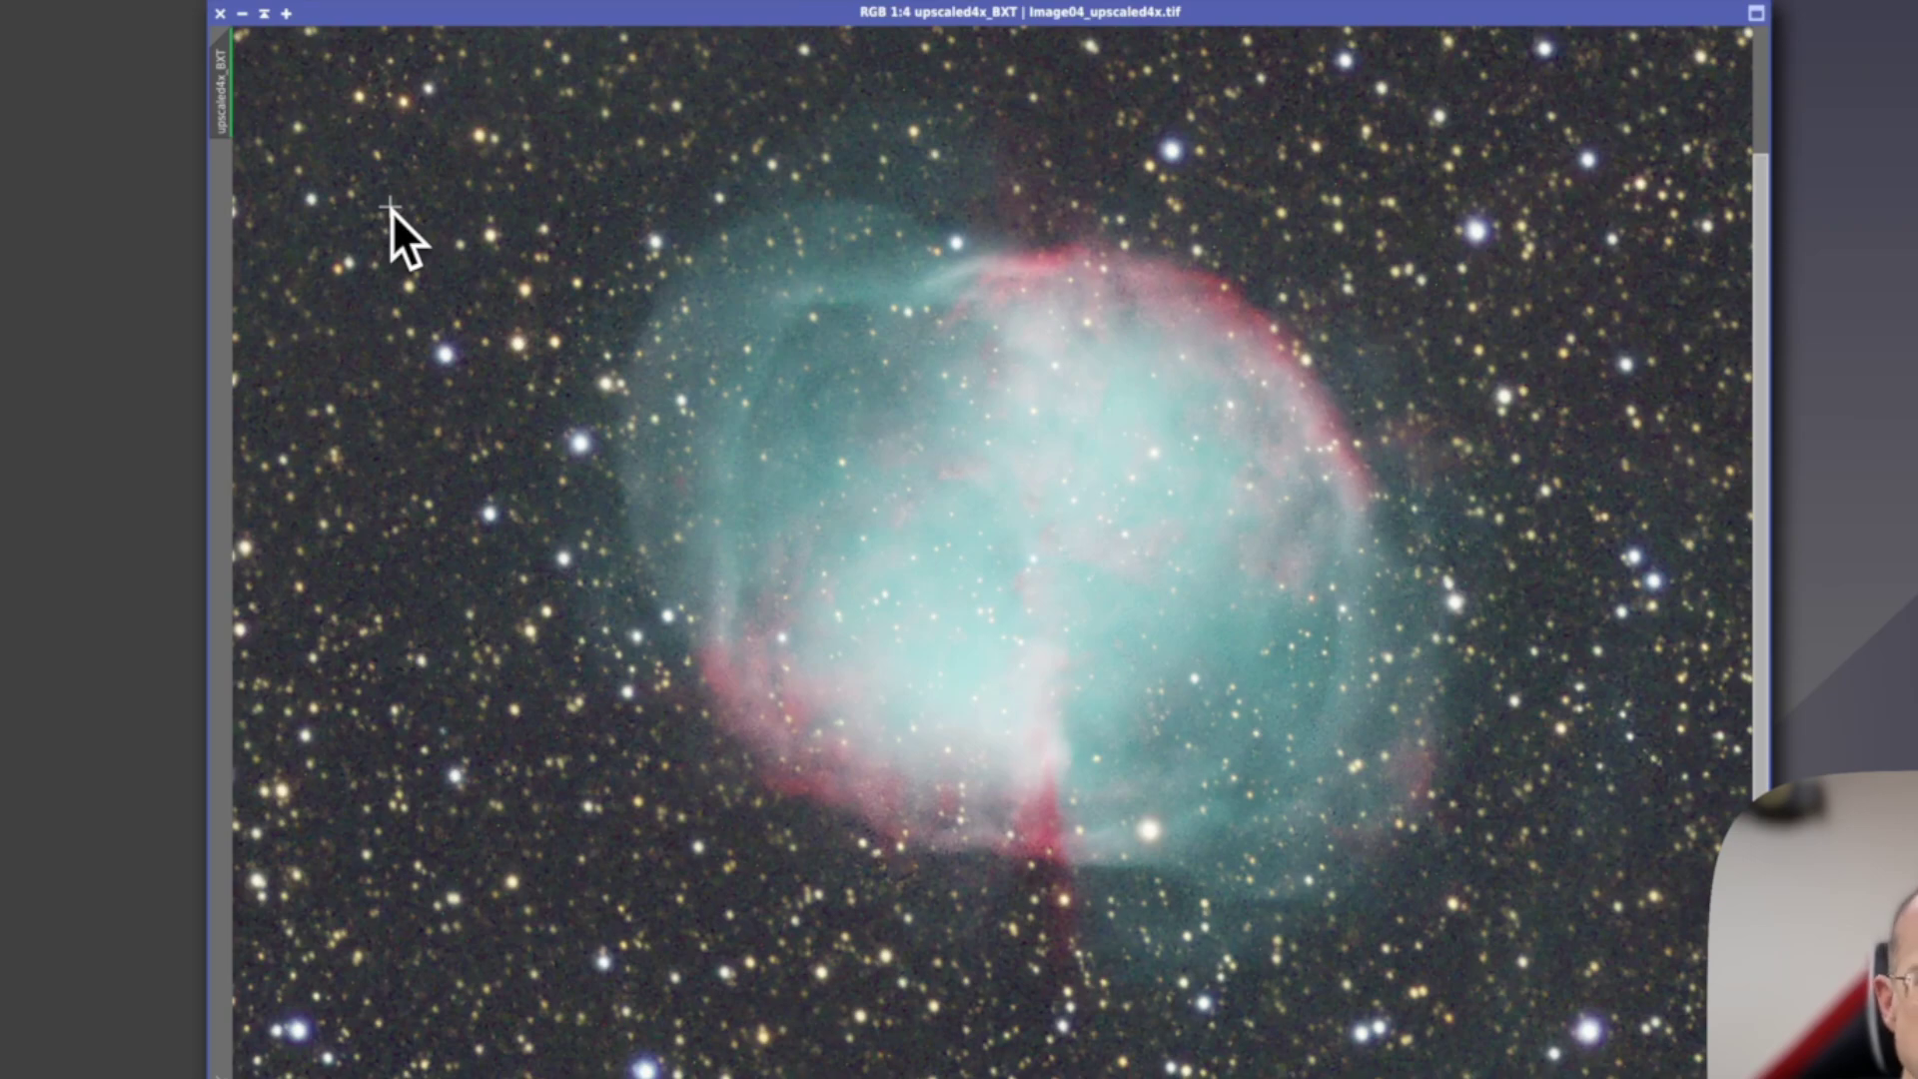
{"action": "key", "text": "ctrl+Tab"}
{"action": "key", "text": "ctrl+Tab"}
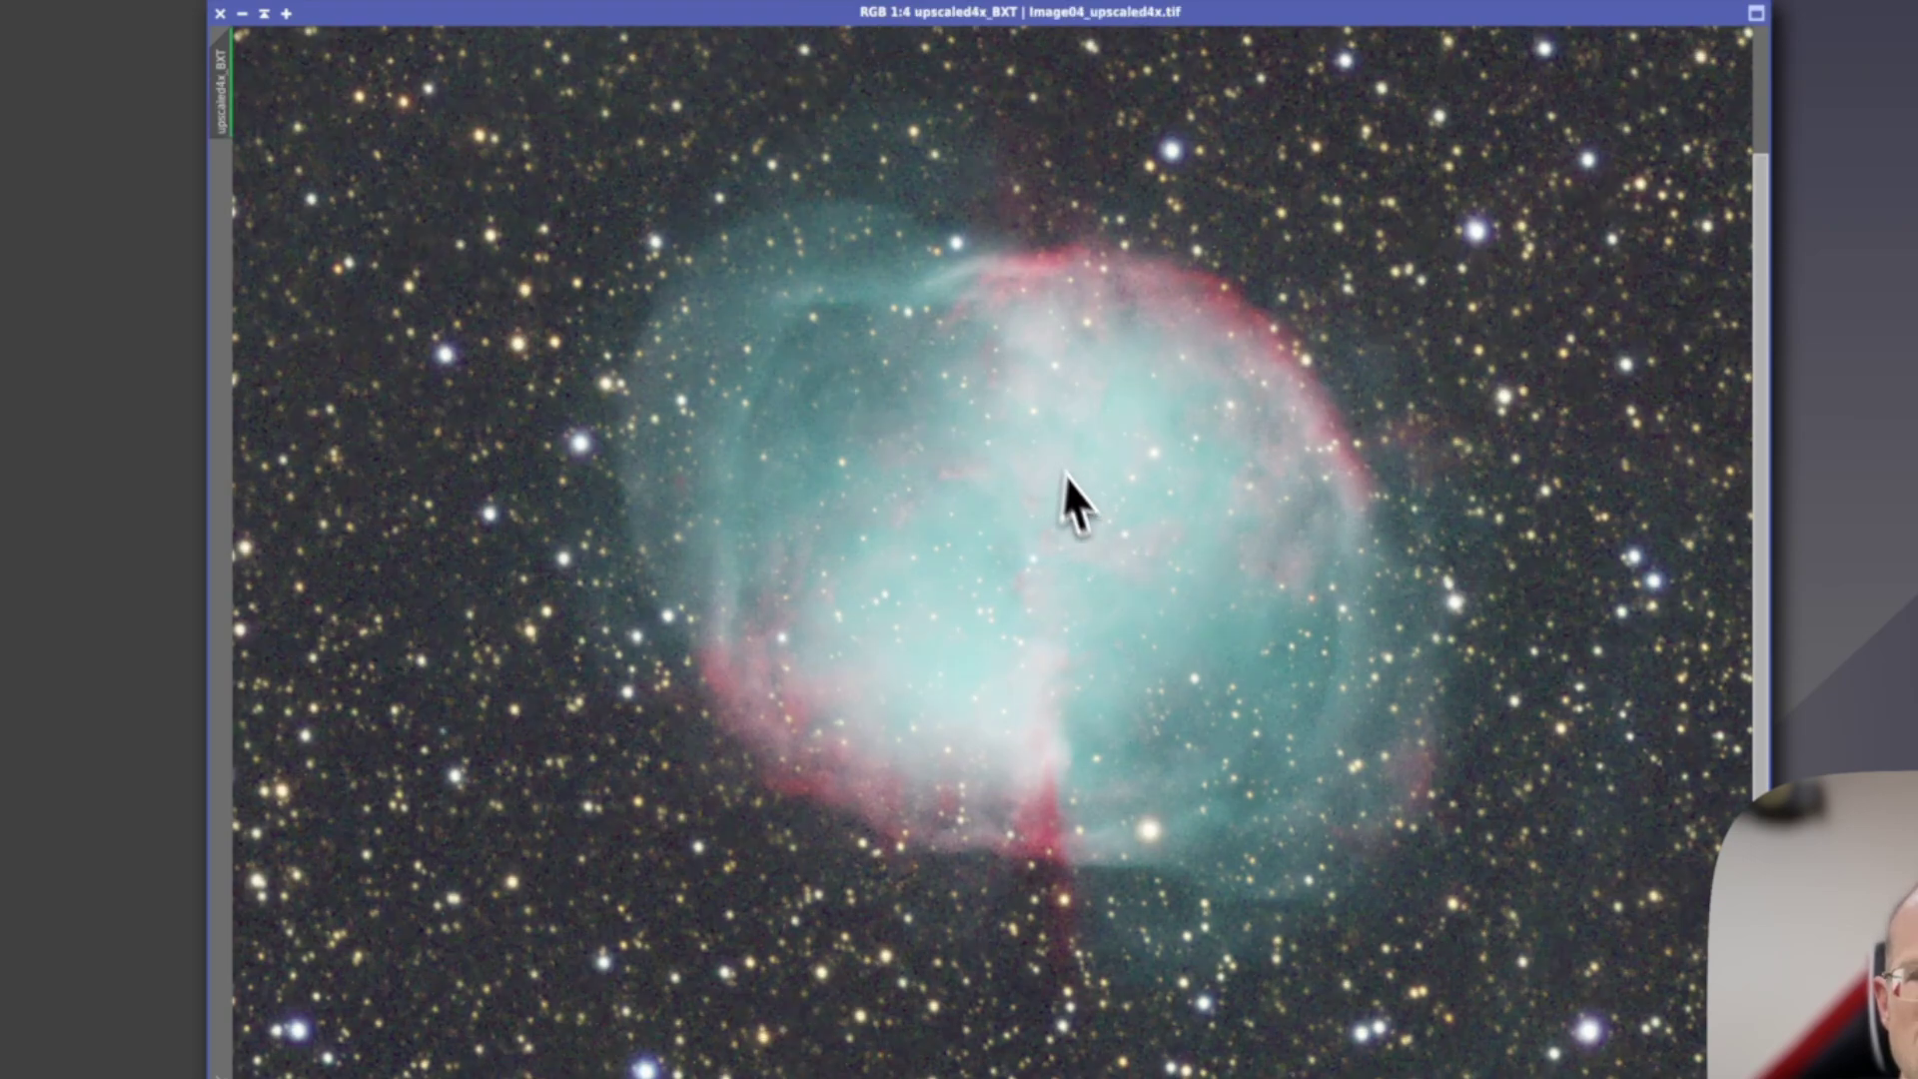
{"action": "key", "text": "ctrl+Tab"}
{"action": "key", "text": "ctrl+Tab"}
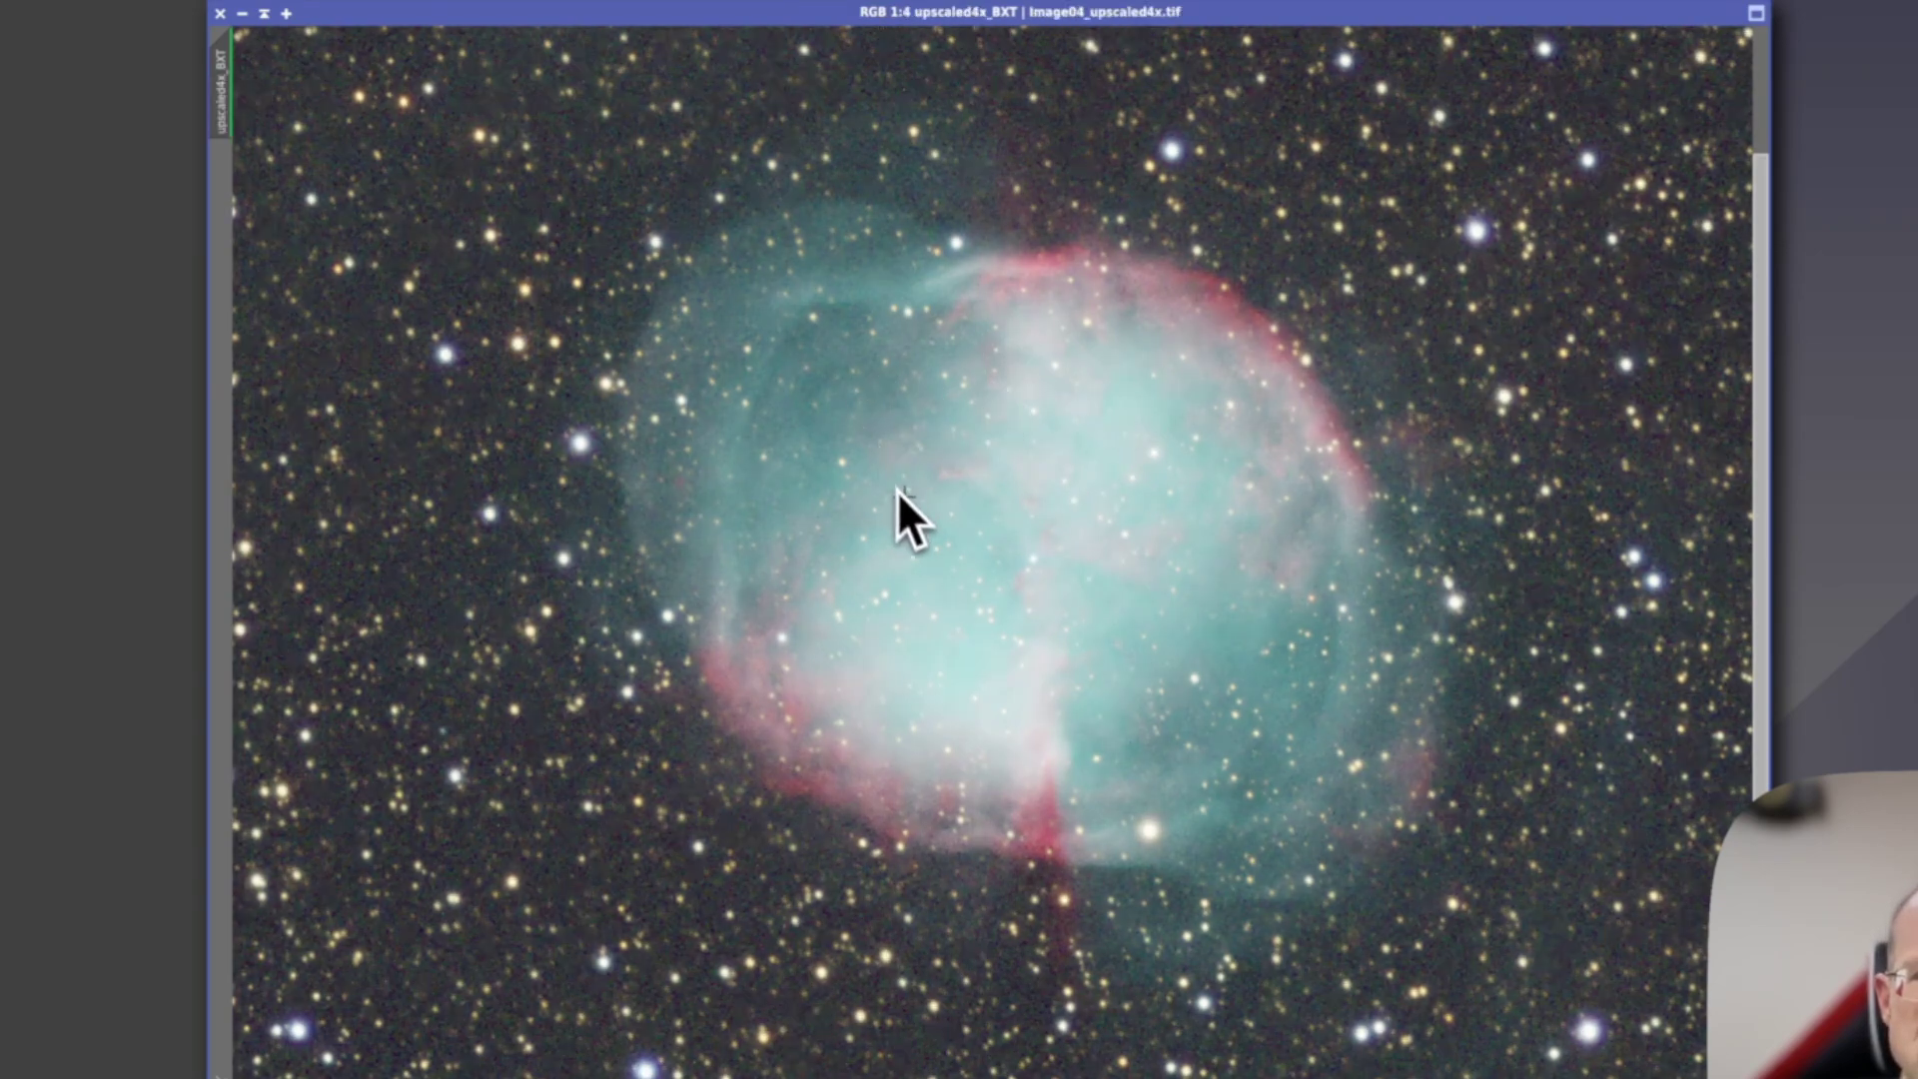
{"action": "key", "text": "ctrl+Tab"}
{"action": "key", "text": "ctrl+Tab"}
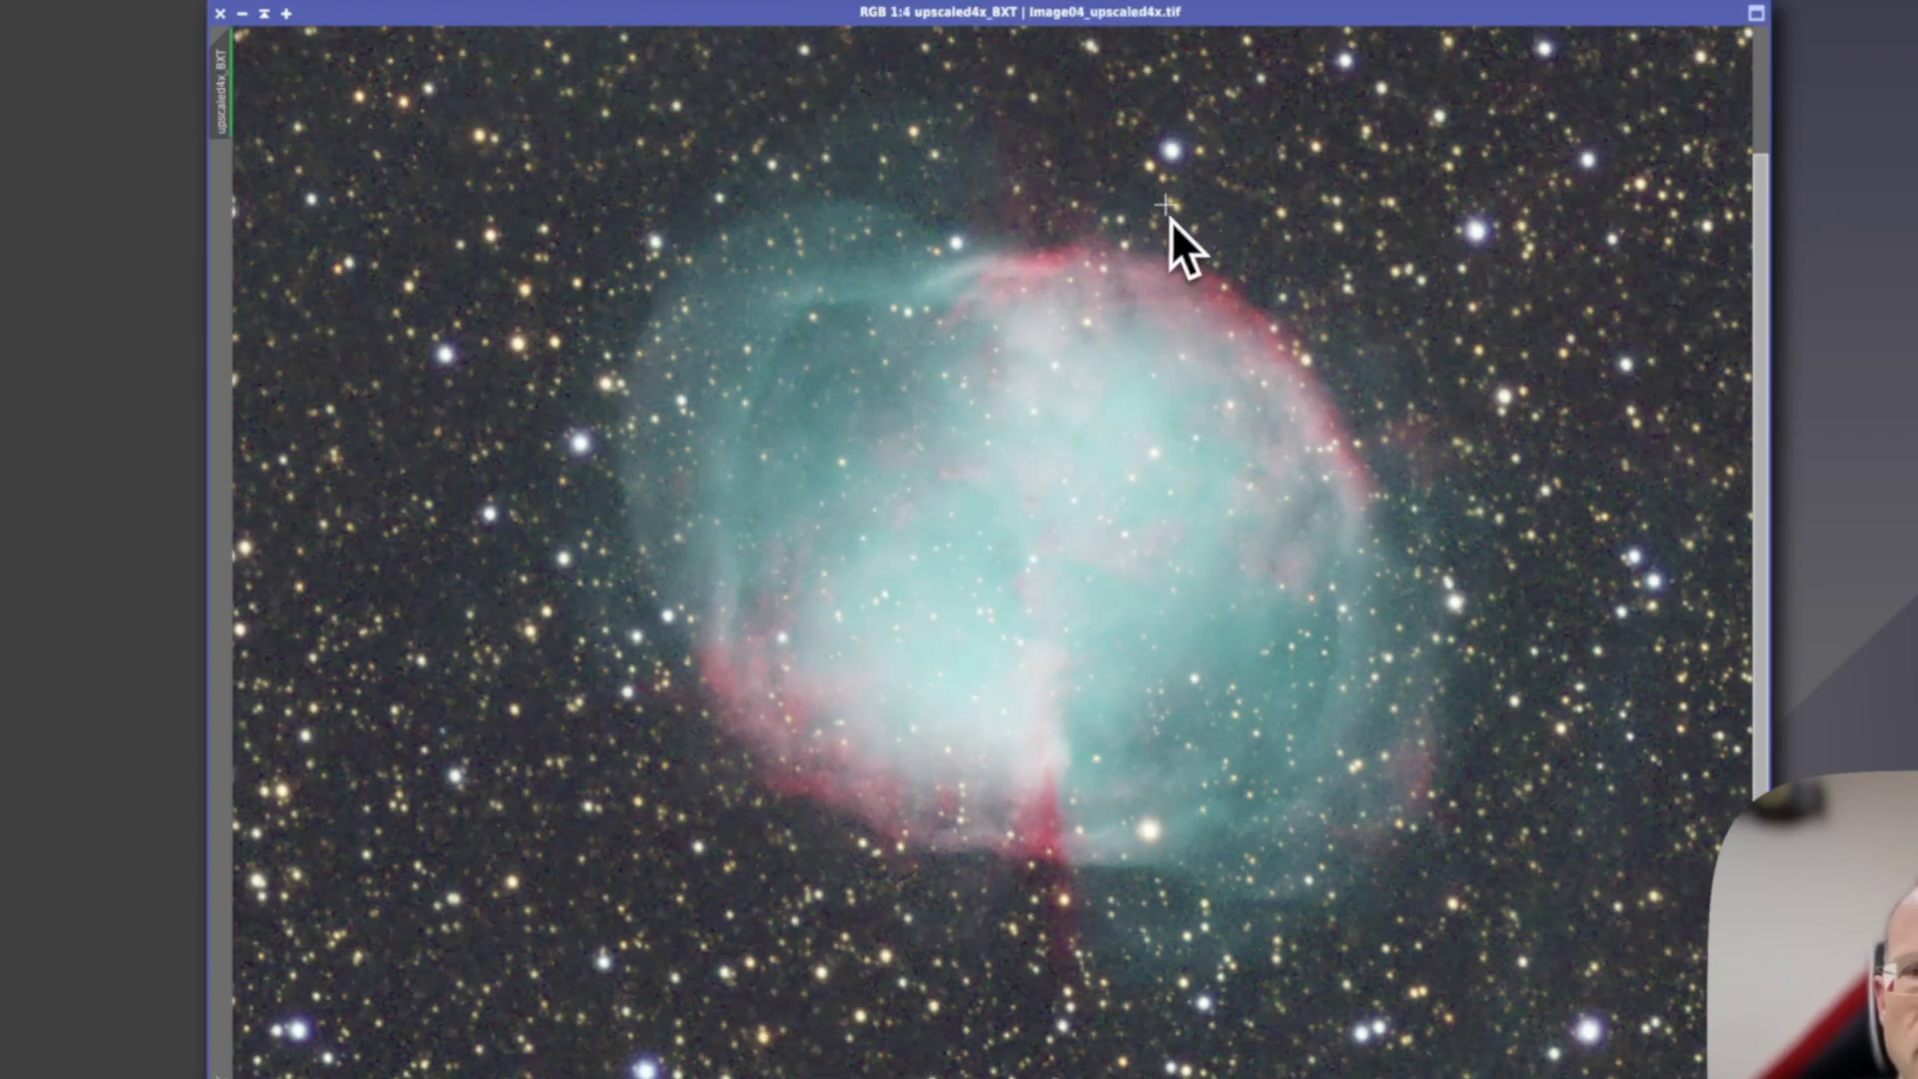
{"action": "key", "text": "ctrl+Tab"}
{"action": "key", "text": "ctrl+Tab"}
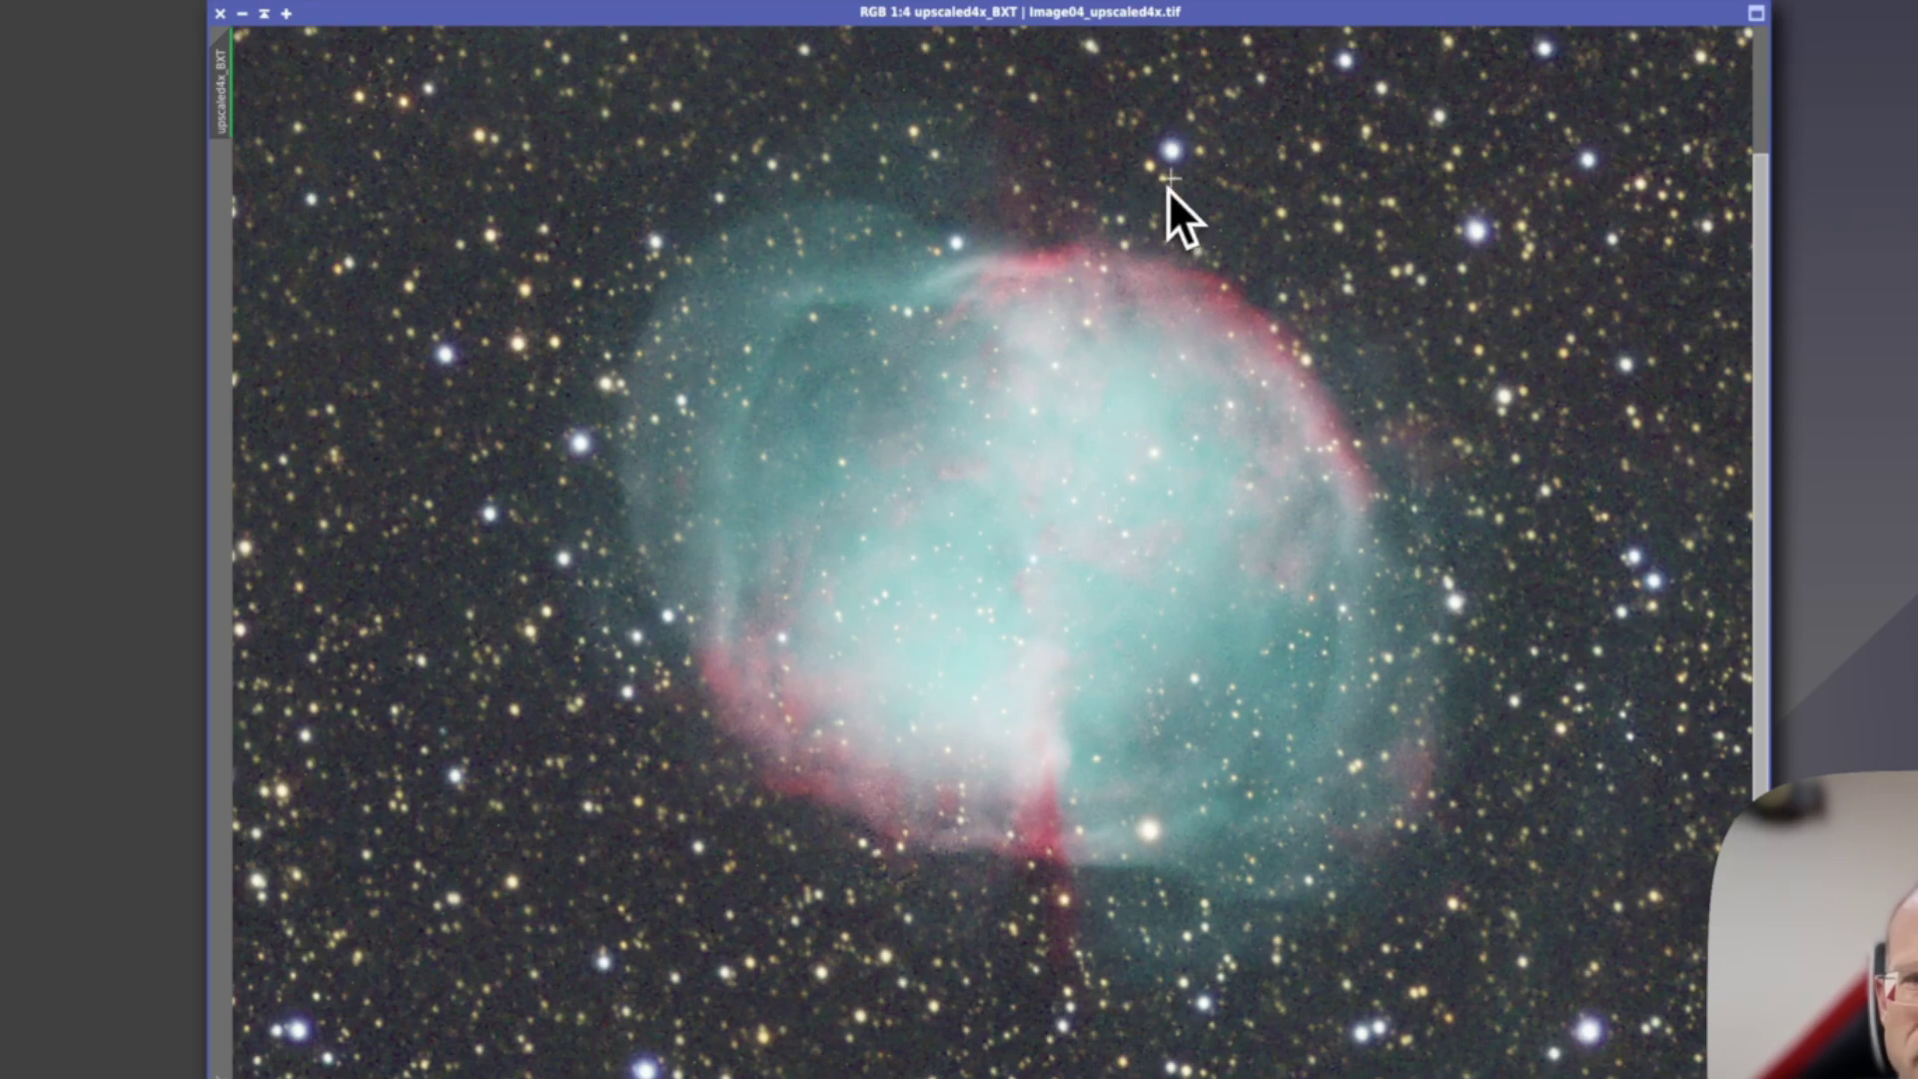
{"action": "key", "text": "ctrl+Tab"}
{"action": "key", "text": "ctrl+Tab"}
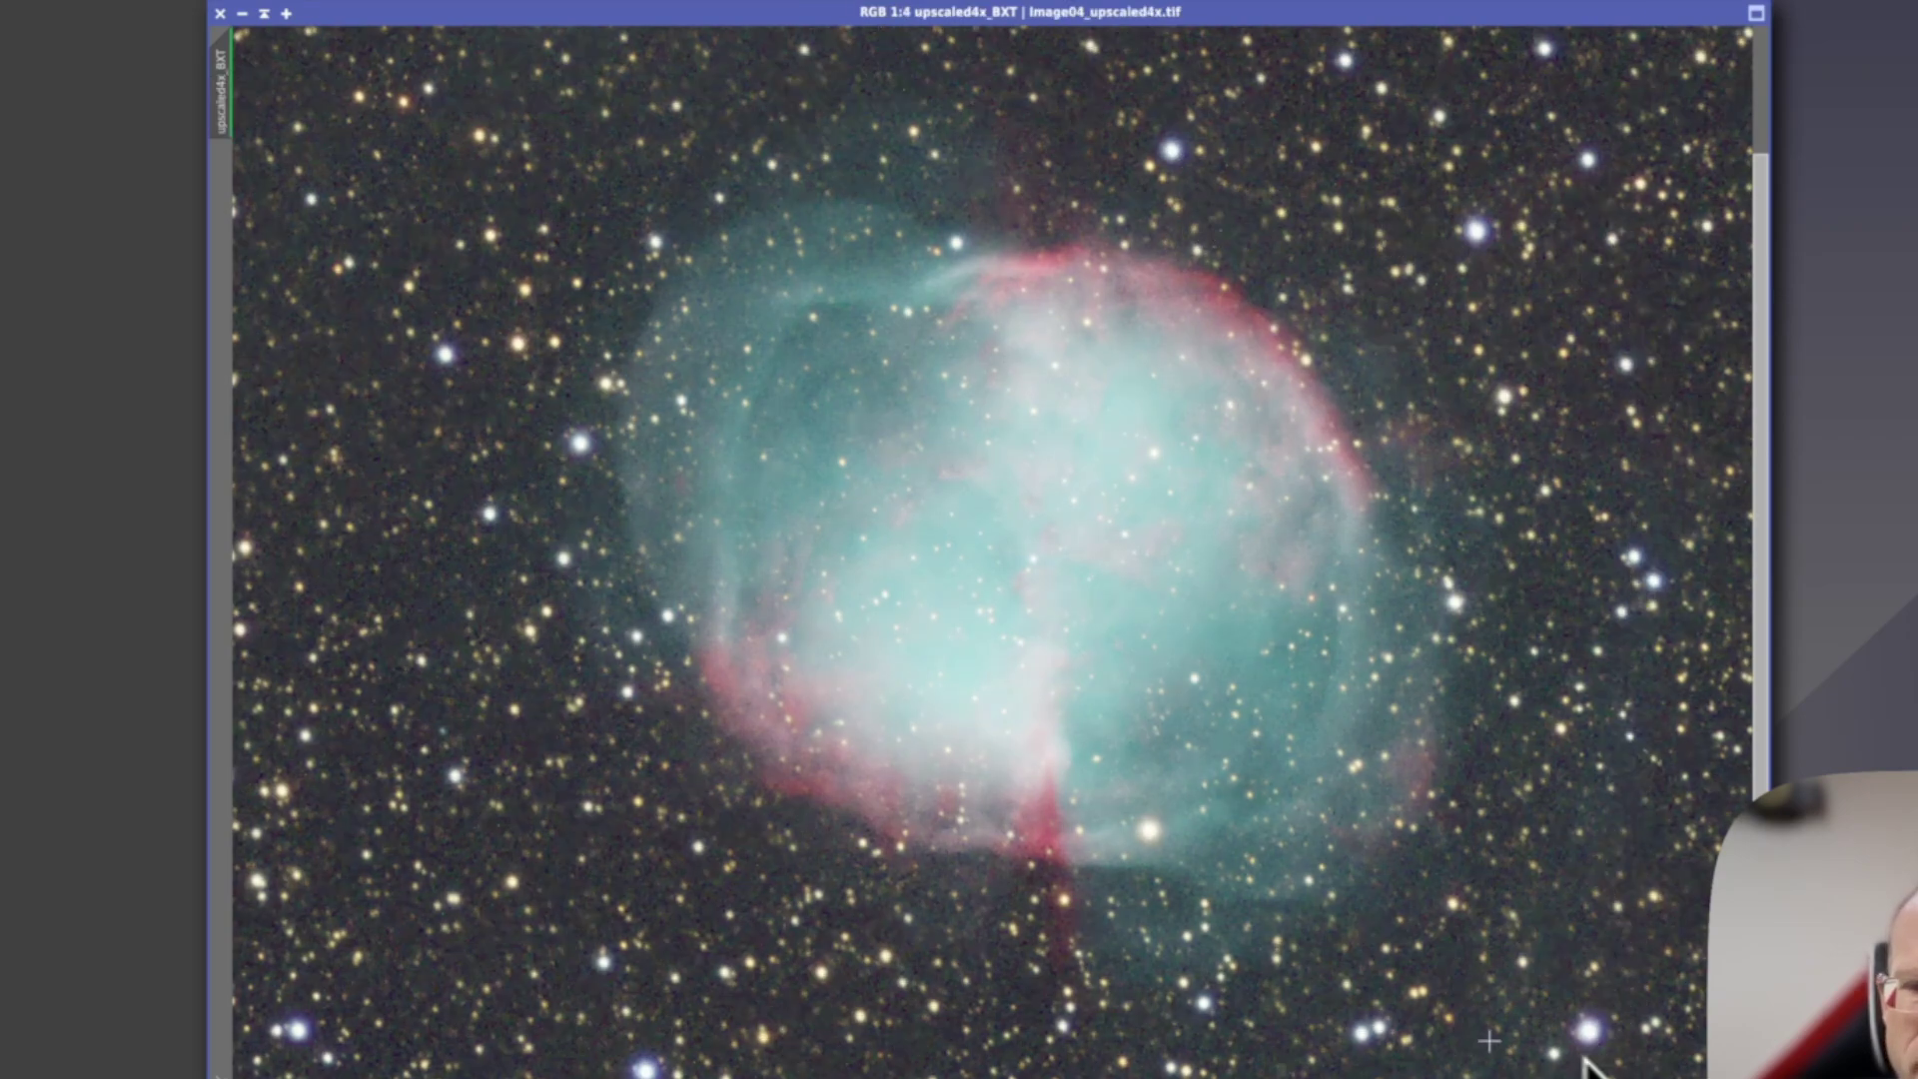
{"action": "key", "text": "ctrl+Tab"}
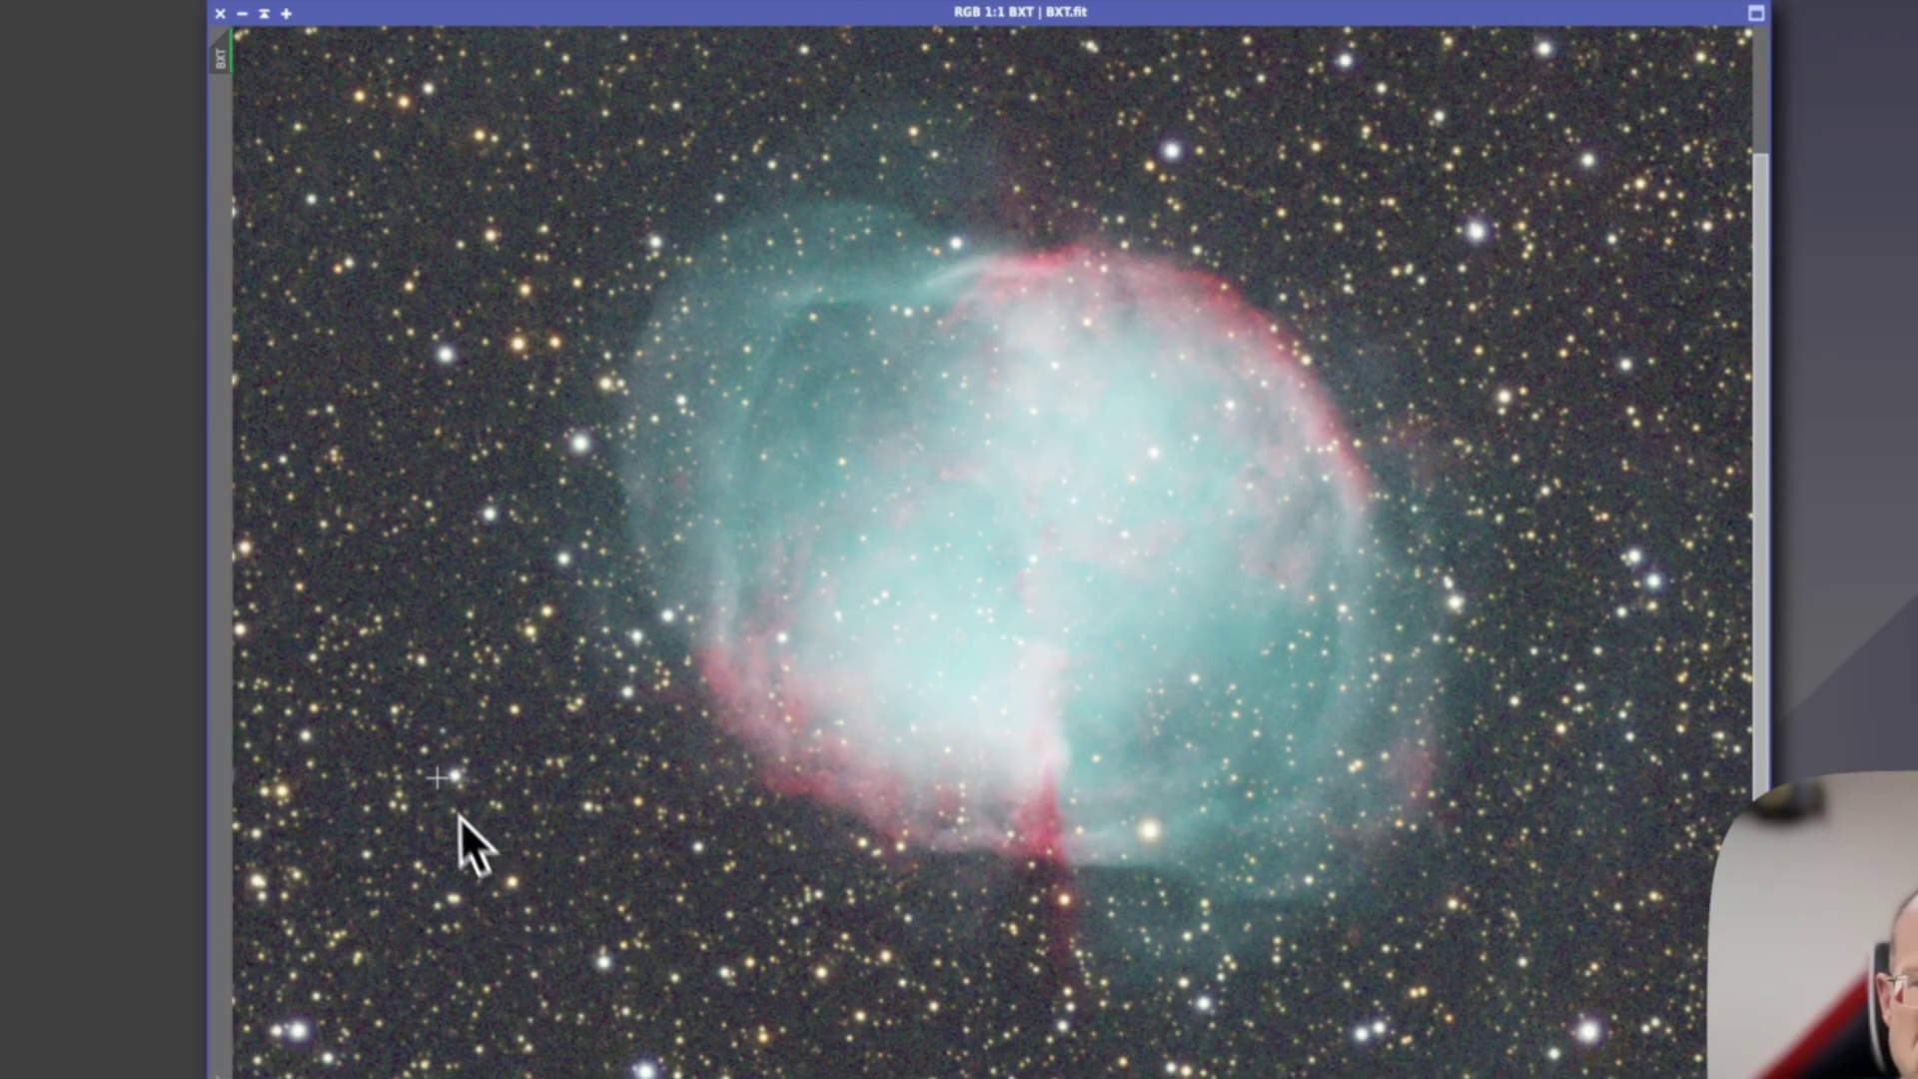
{"action": "key", "text": "ctrl+Tab"}
{"action": "key", "text": "ctrl+Tab"}
{"action": "key", "text": "ctrl+Tab"}
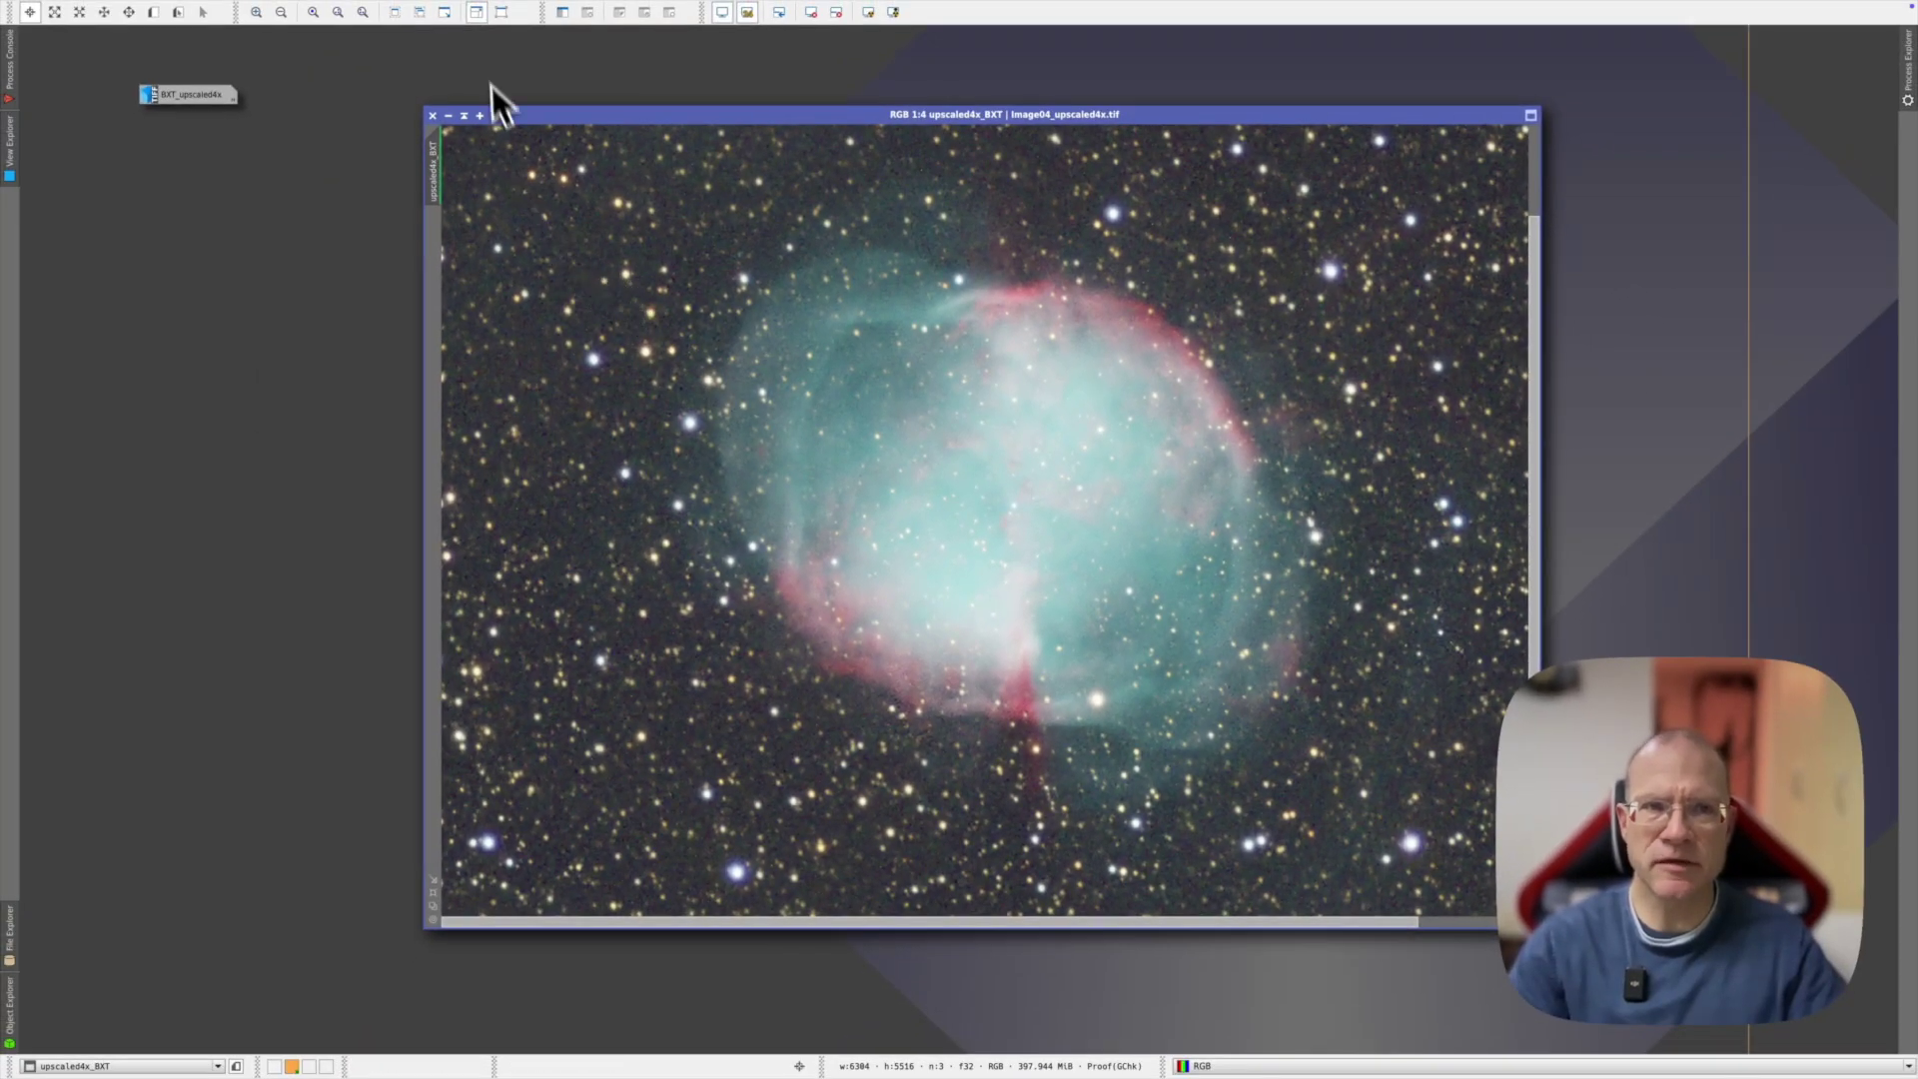
{"action": "left_click", "coordinate": [402, 91]}
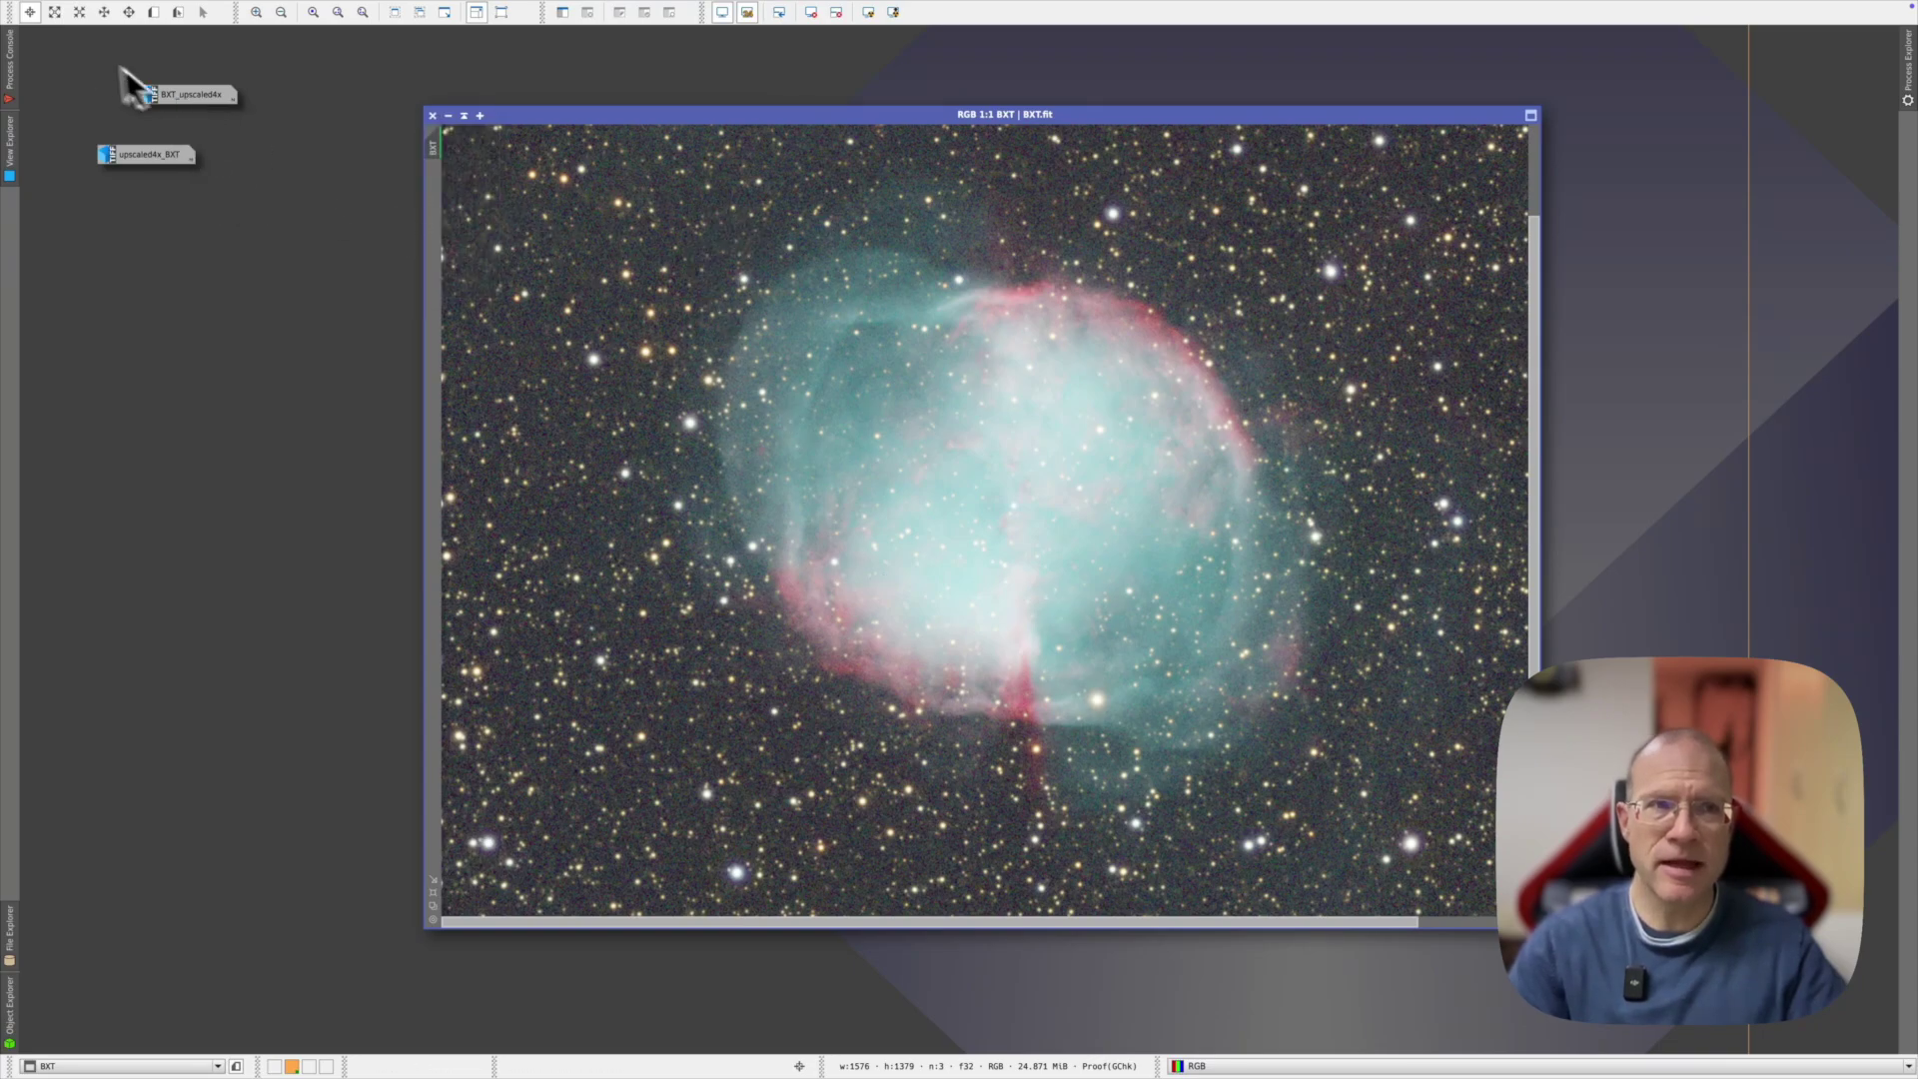
- Open BXT_upscaled4x and flip between it and BXT.fit with Ctrl+Tab to compare
{"action": "double_click", "coordinate": [201, 100]}
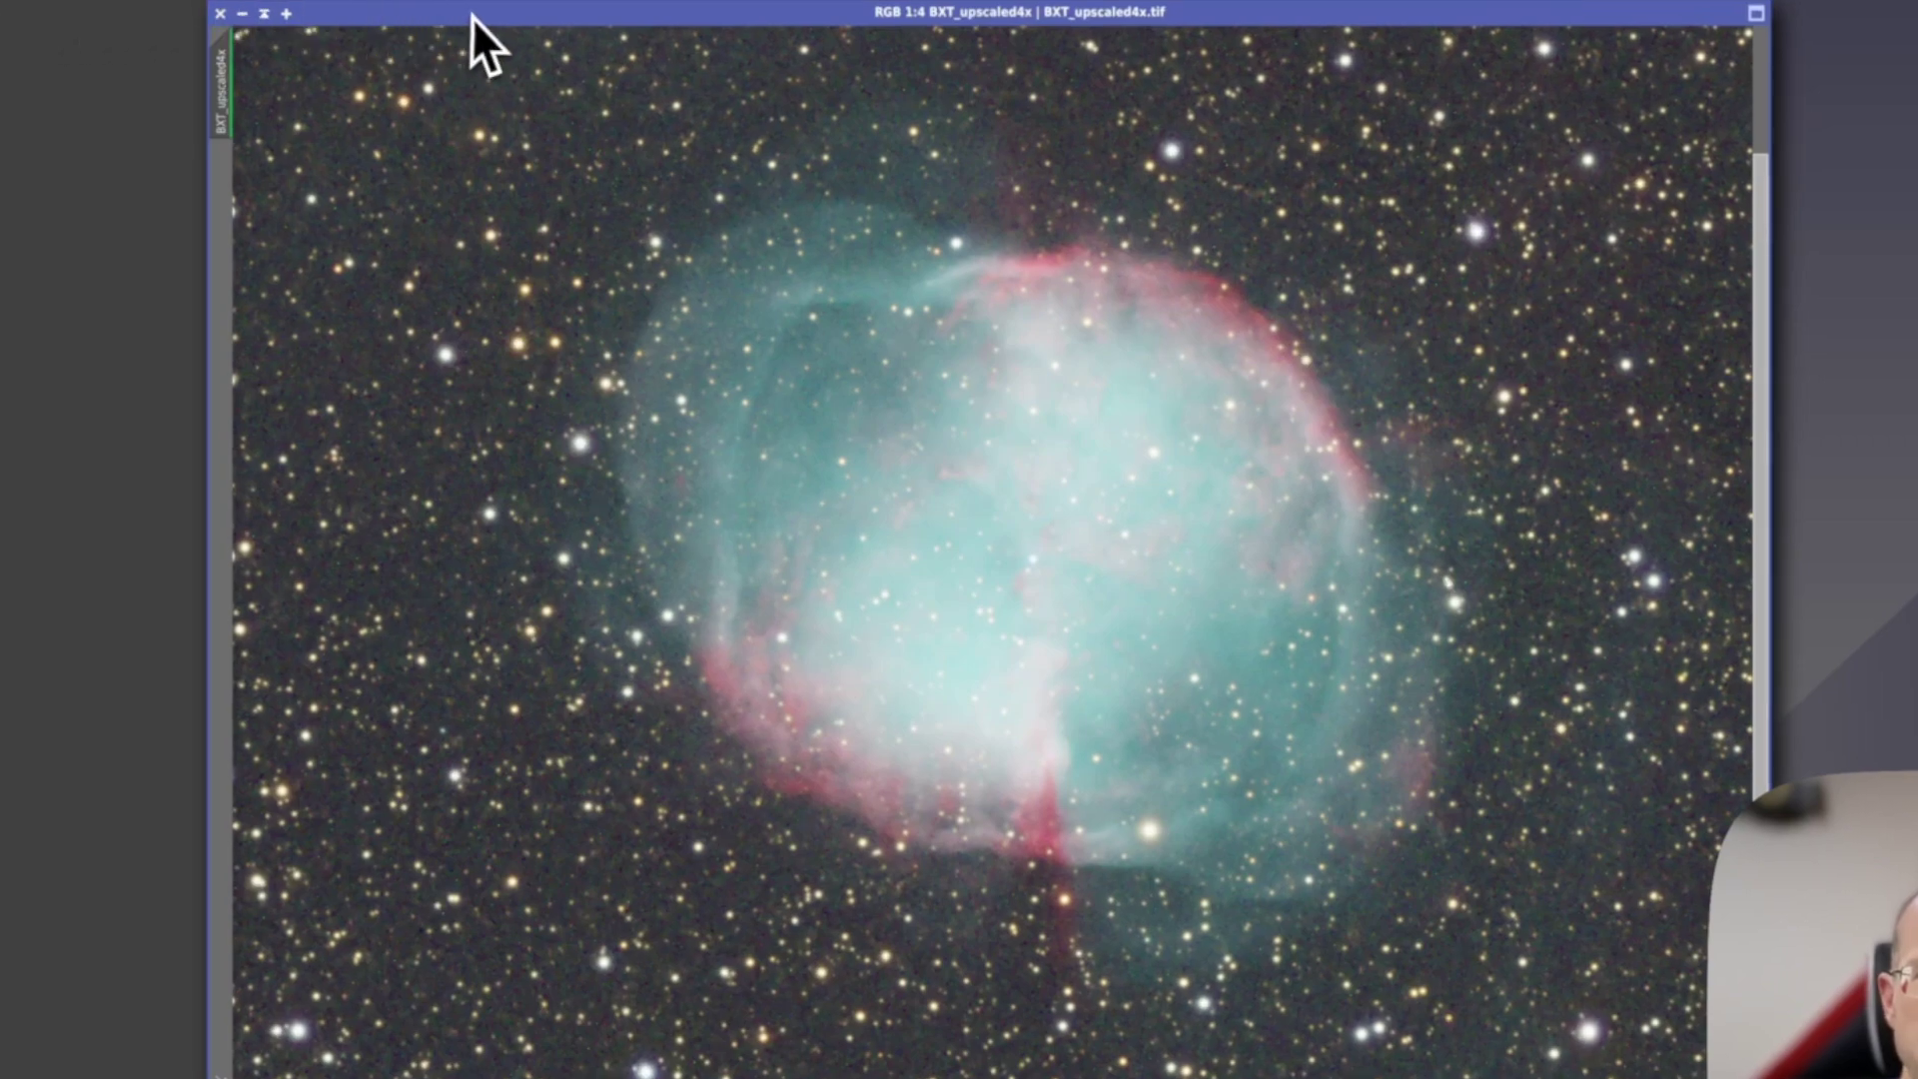
{"action": "key", "text": "ctrl+Tab"}
{"action": "key", "text": "ctrl+Tab"}
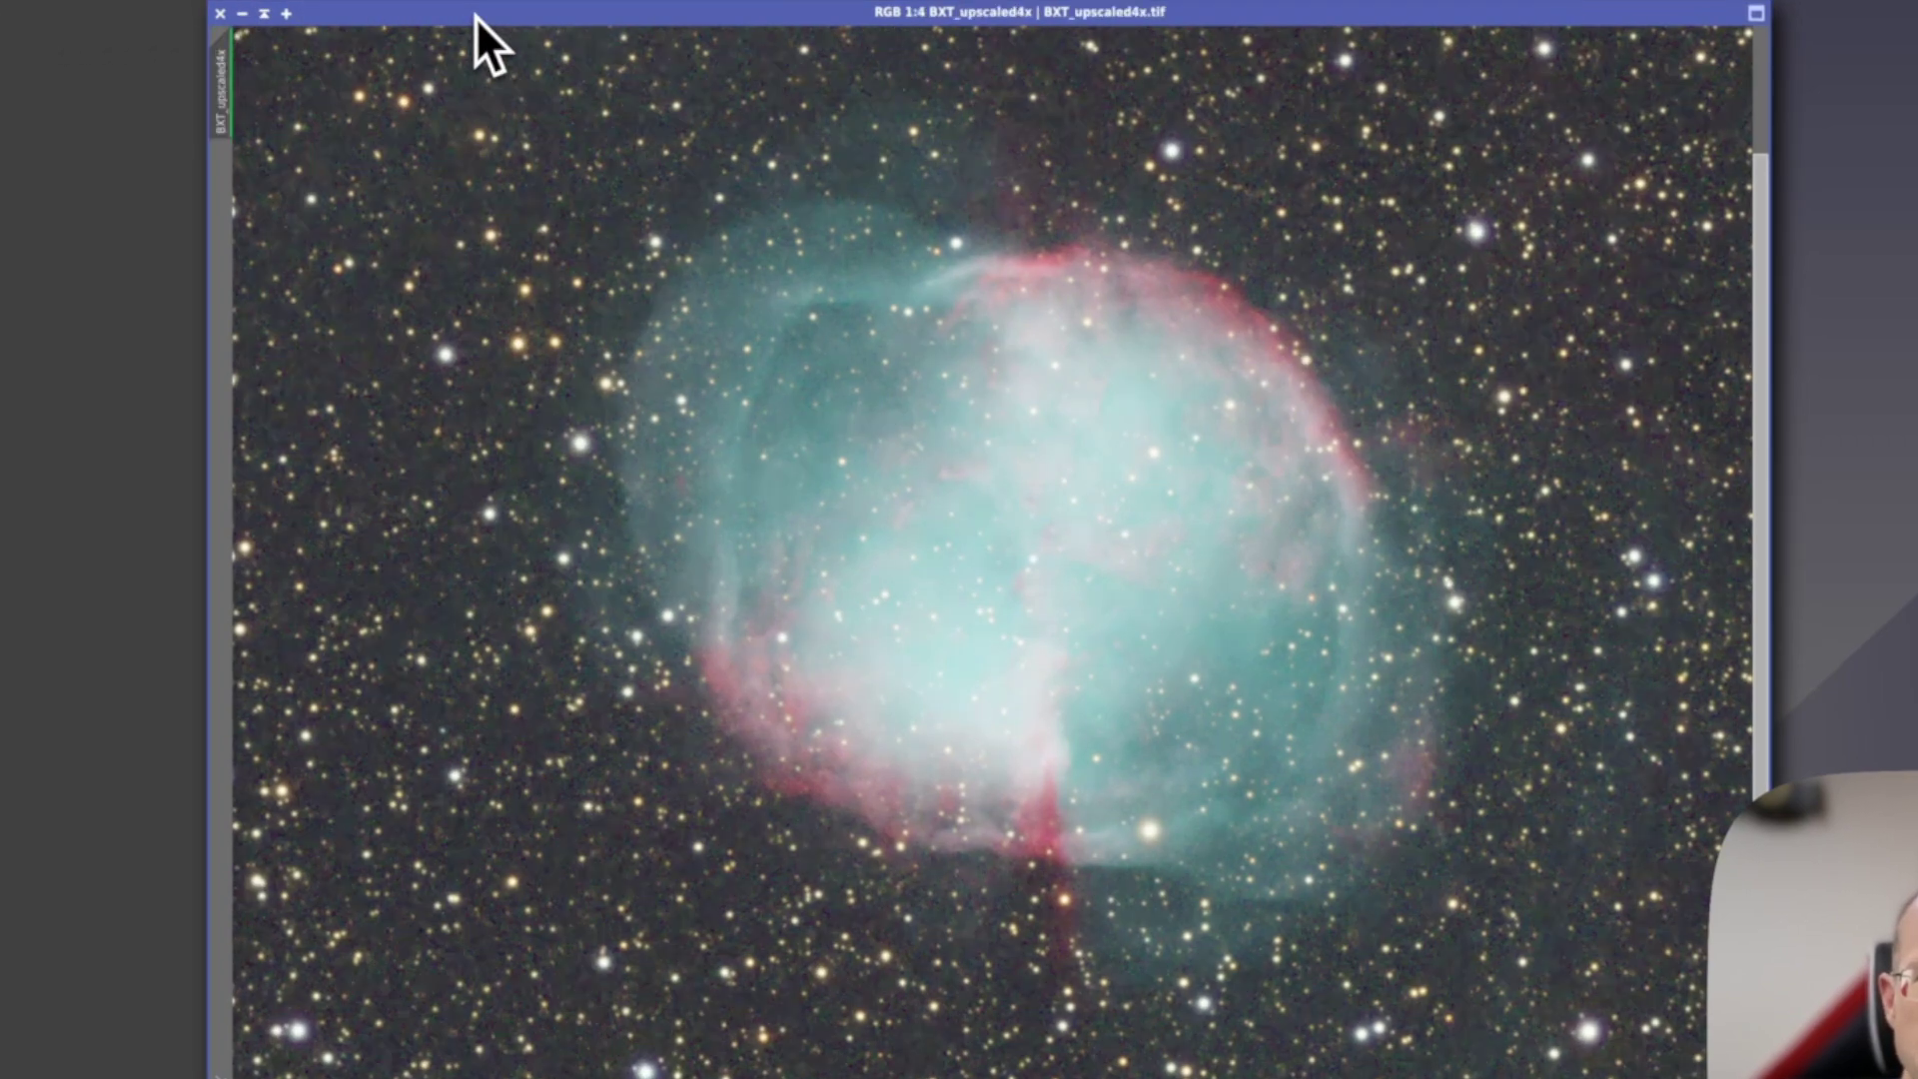
{"action": "key", "text": "ctrl+Tab"}
{"action": "key", "text": "ctrl+Tab"}
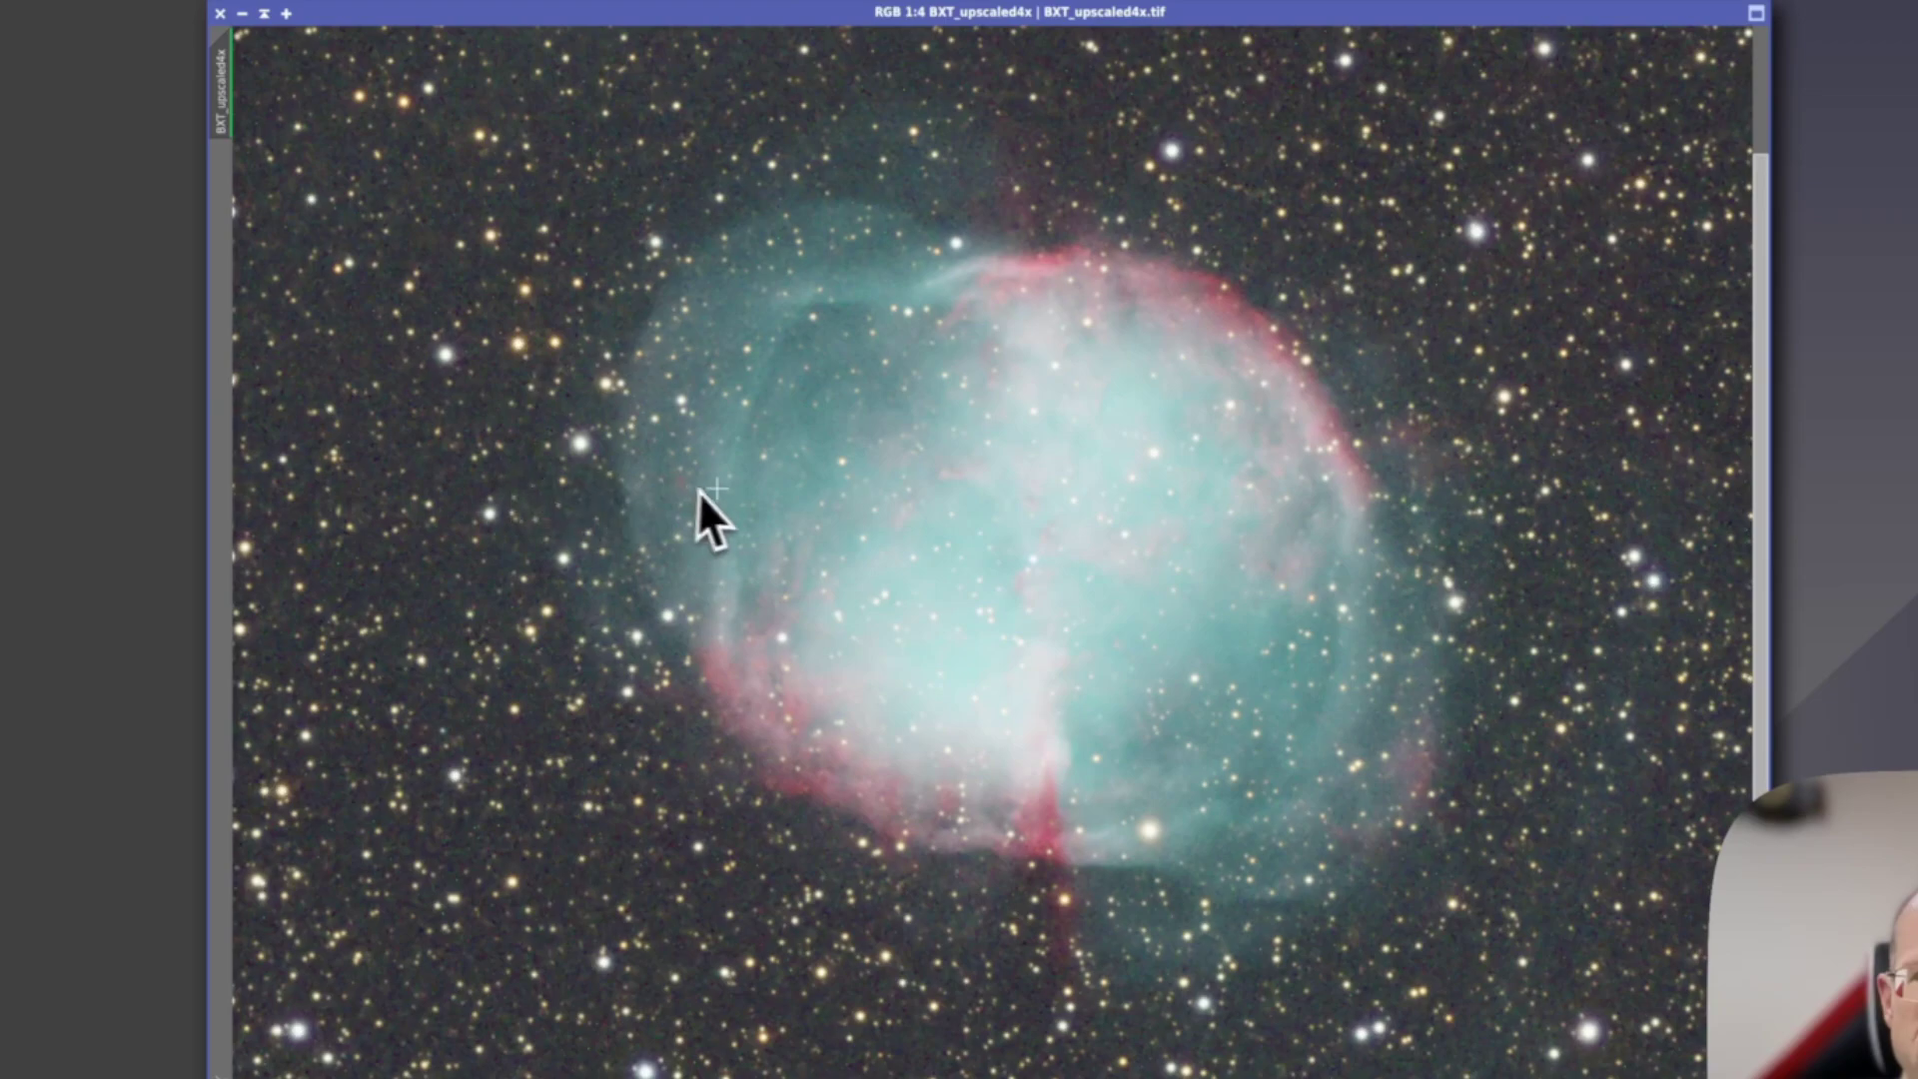
{"action": "key", "text": "ctrl+Tab"}
{"action": "key", "text": "ctrl+Tab"}
{"action": "key", "text": "ctrl+Tab"}
{"action": "key", "text": "ctrl+Tab"}
{"action": "key", "text": "ctrl+Tab"}
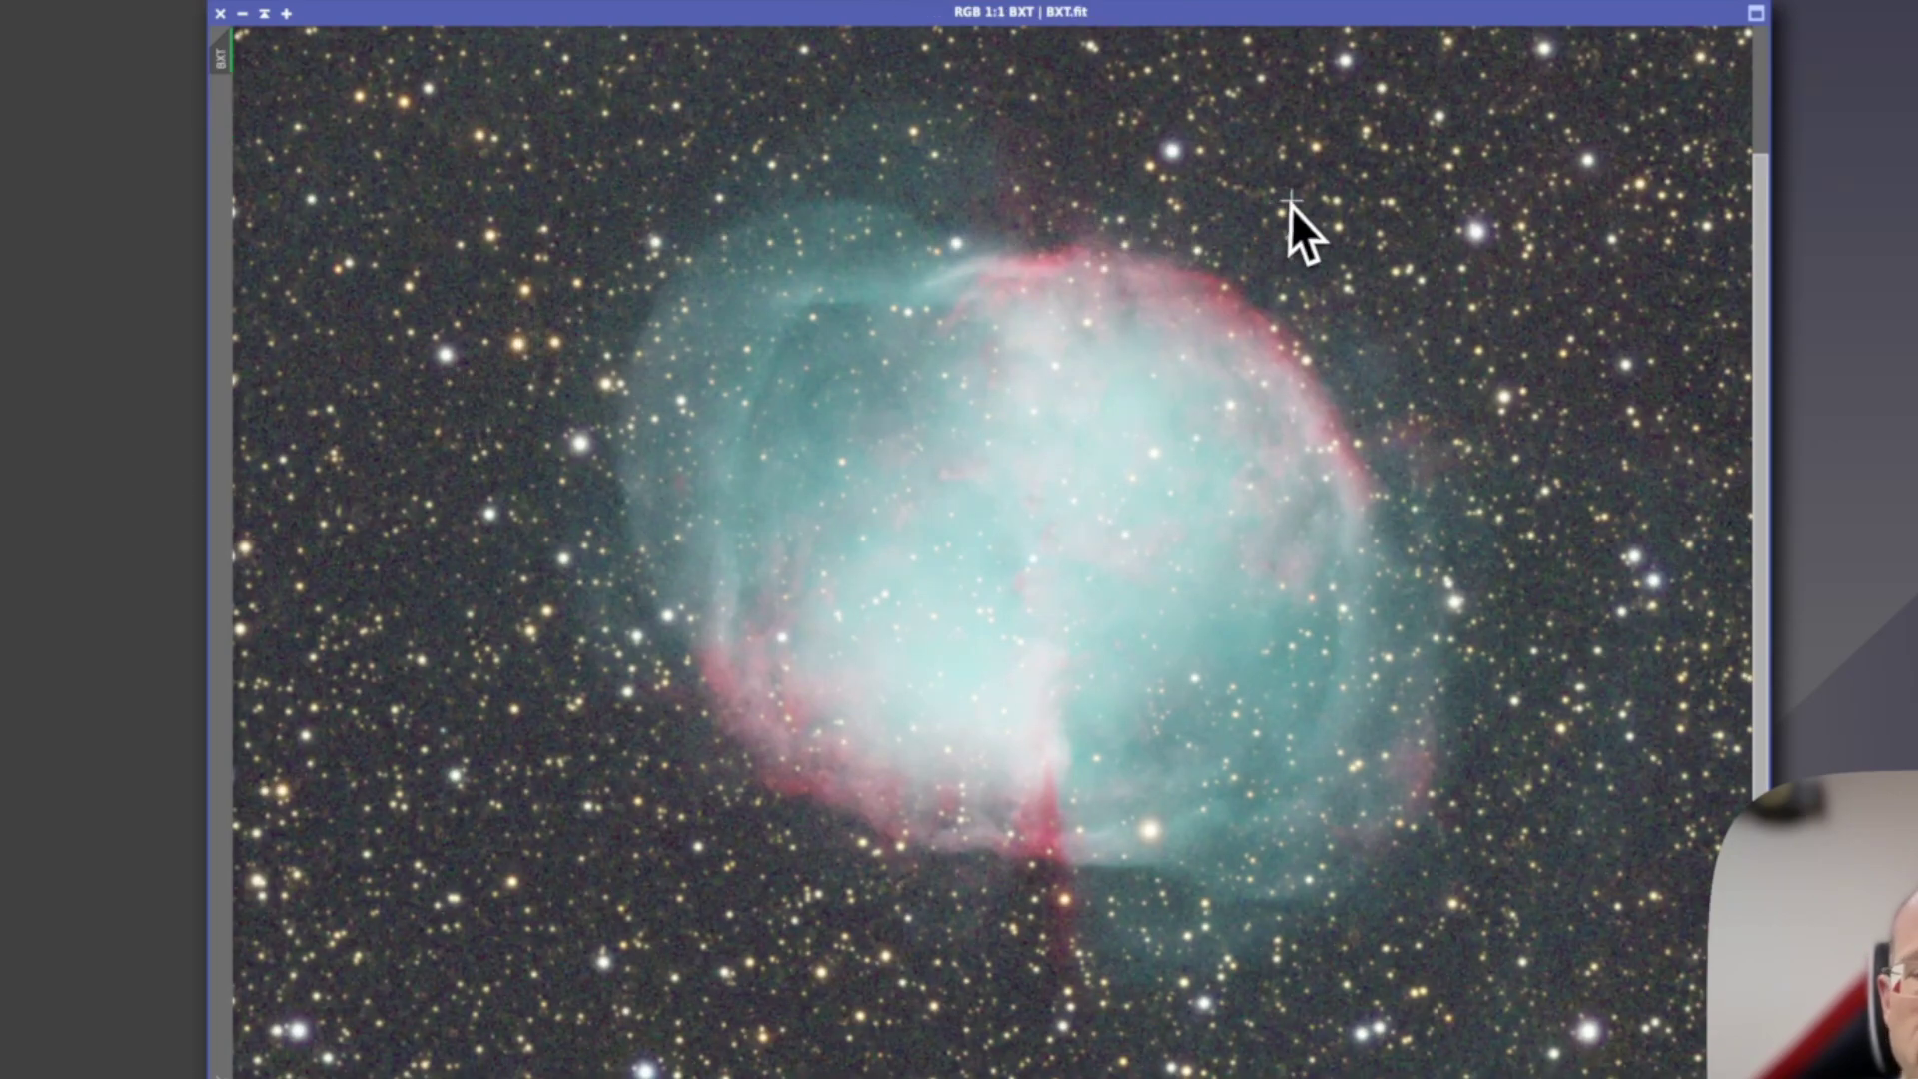
{"action": "key", "text": "ctrl+Tab"}
{"action": "key", "text": "ctrl+Tab"}
{"action": "key", "text": "ctrl+Tab"}
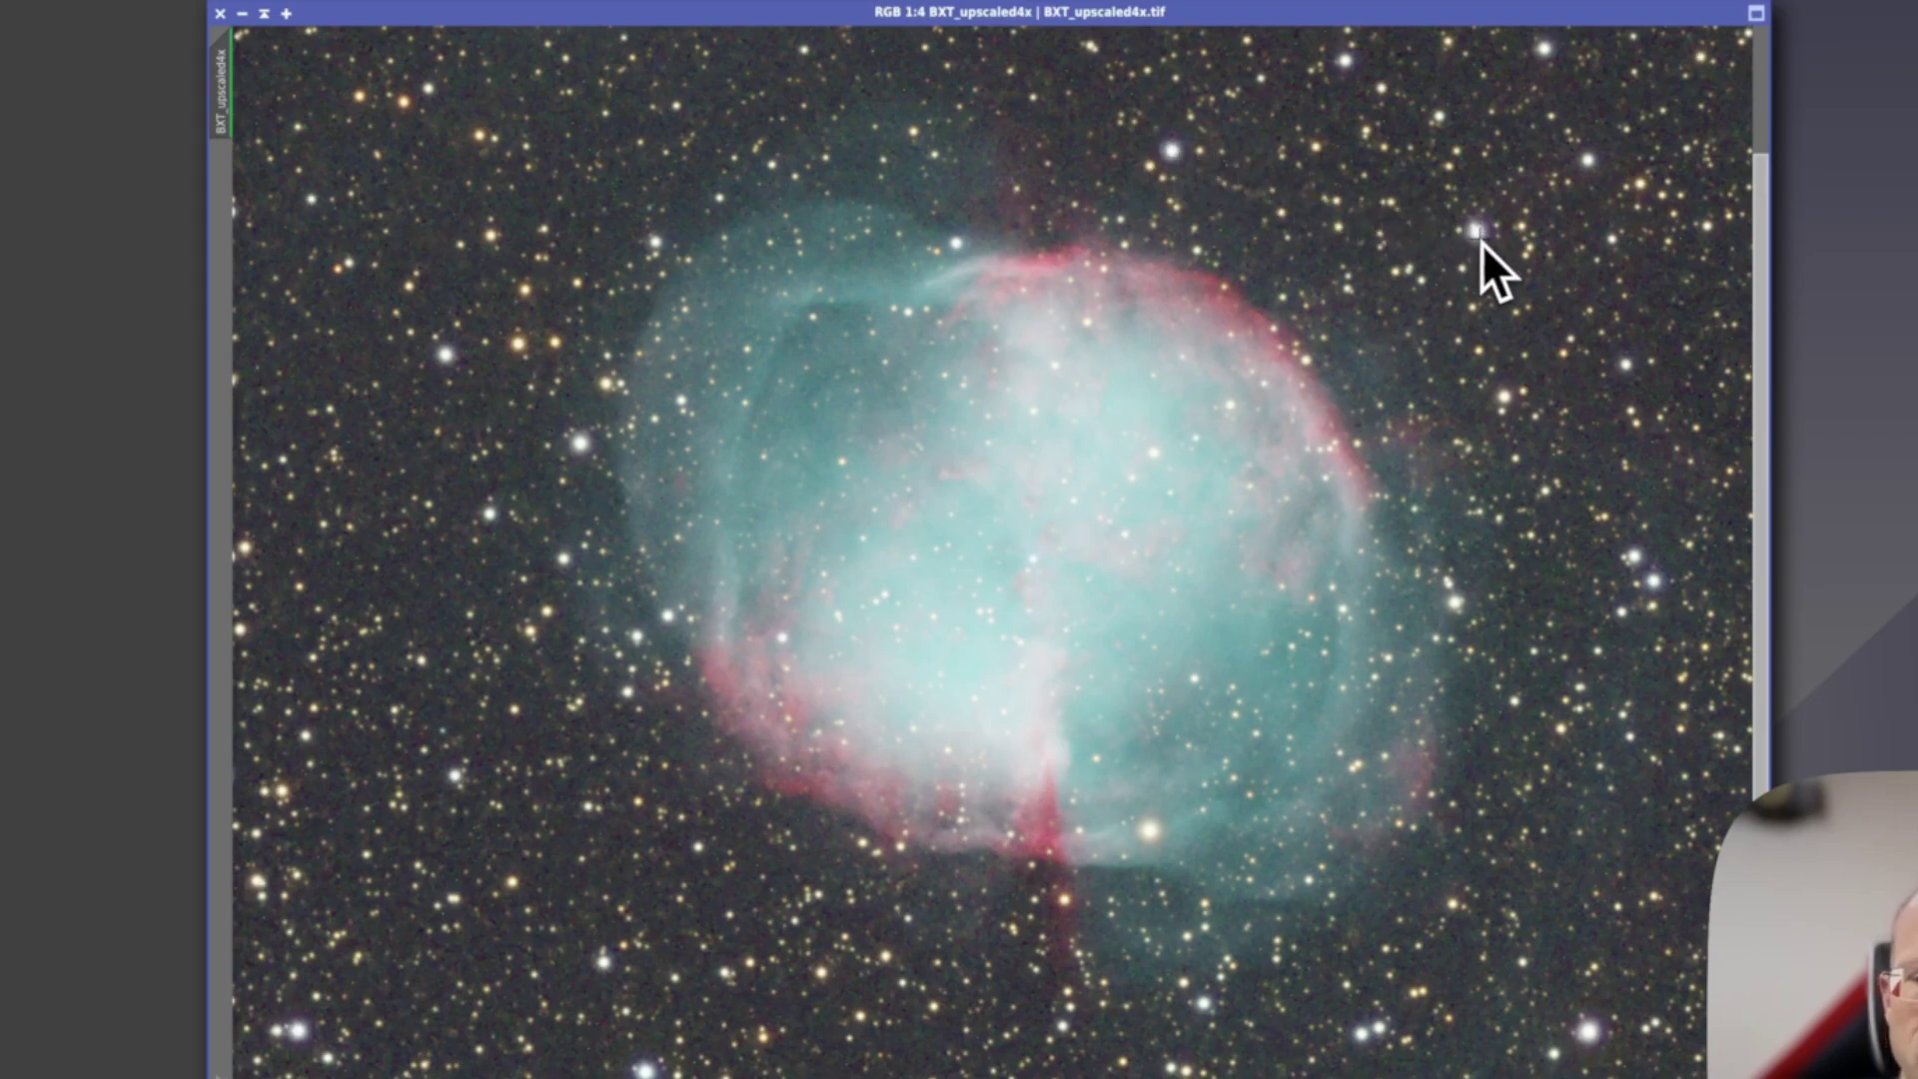
{"action": "key", "text": "ctrl+Tab"}
{"action": "key", "text": "ctrl+Tab"}
{"action": "key", "text": "ctrl+Tab"}
{"action": "key", "text": "ctrl+Tab"}
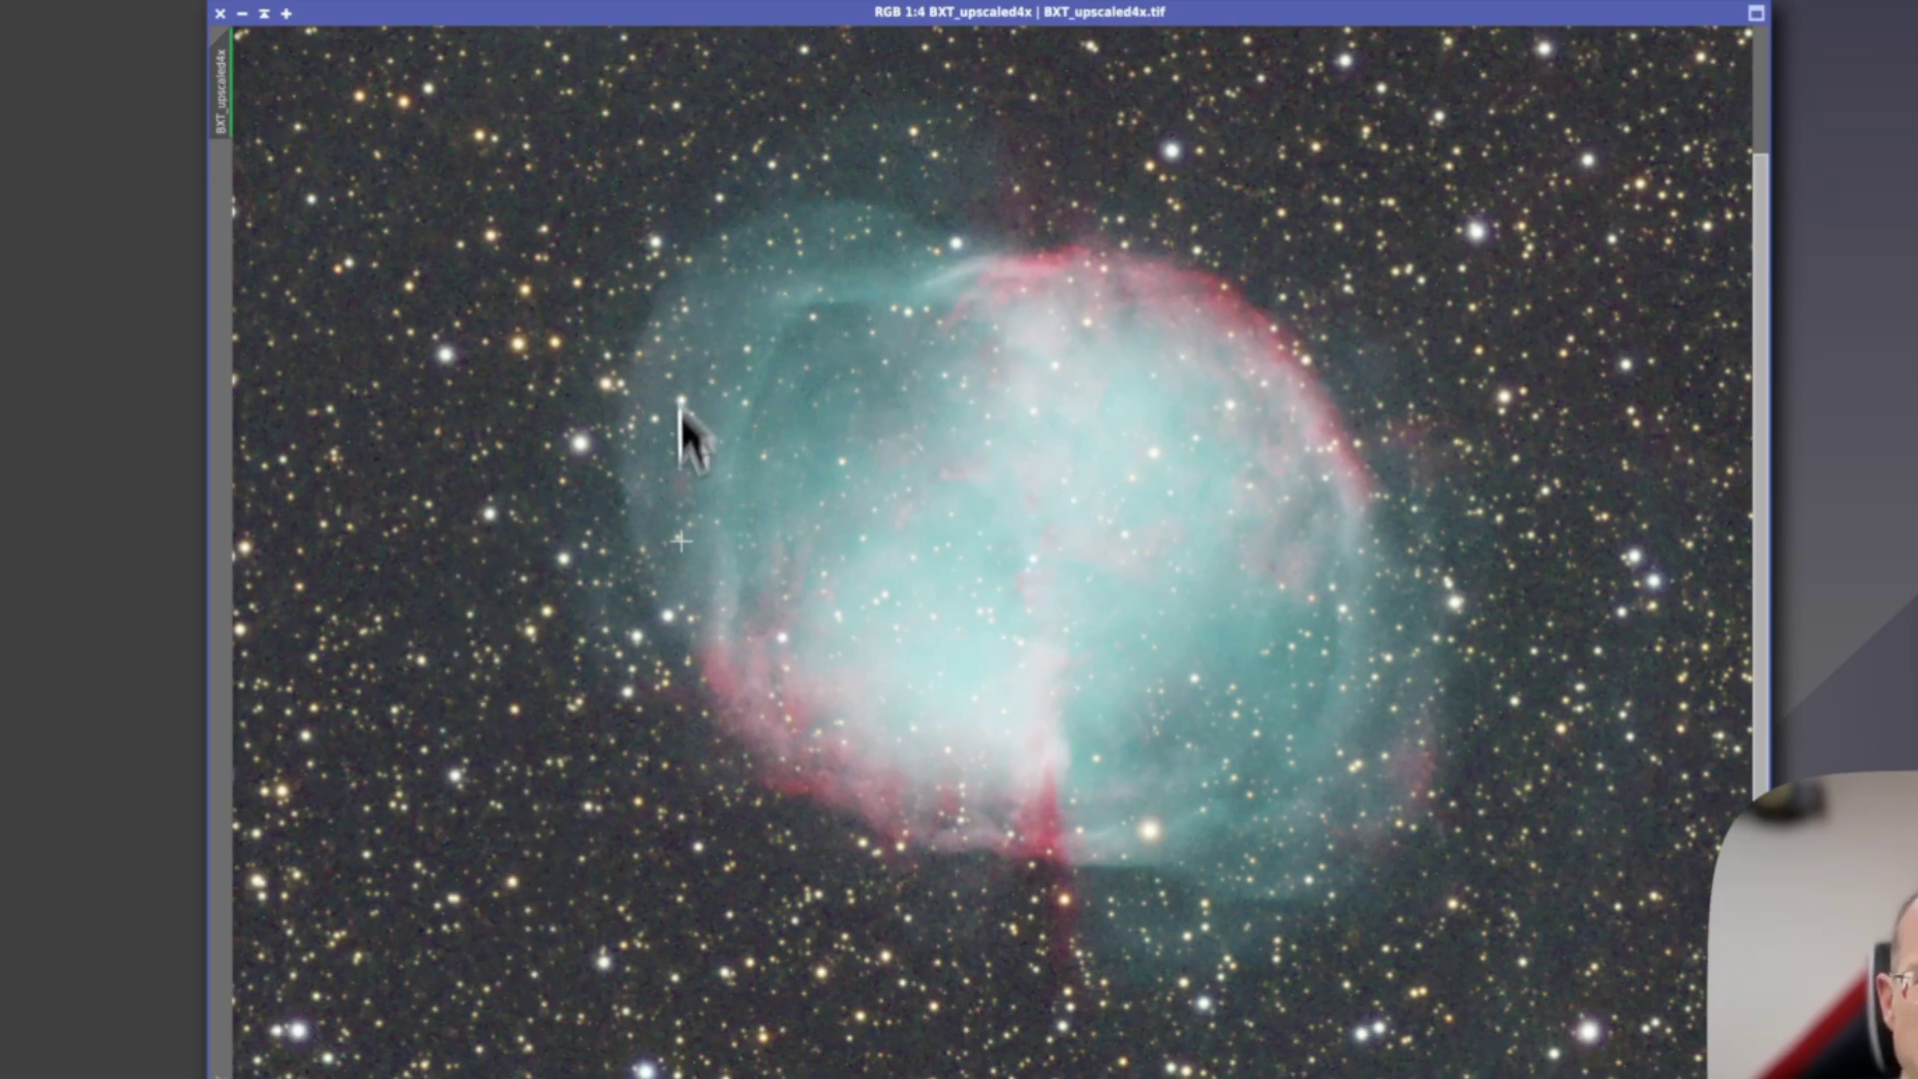
{"action": "key", "text": "ctrl+Tab"}
{"action": "key", "text": "ctrl+Tab"}
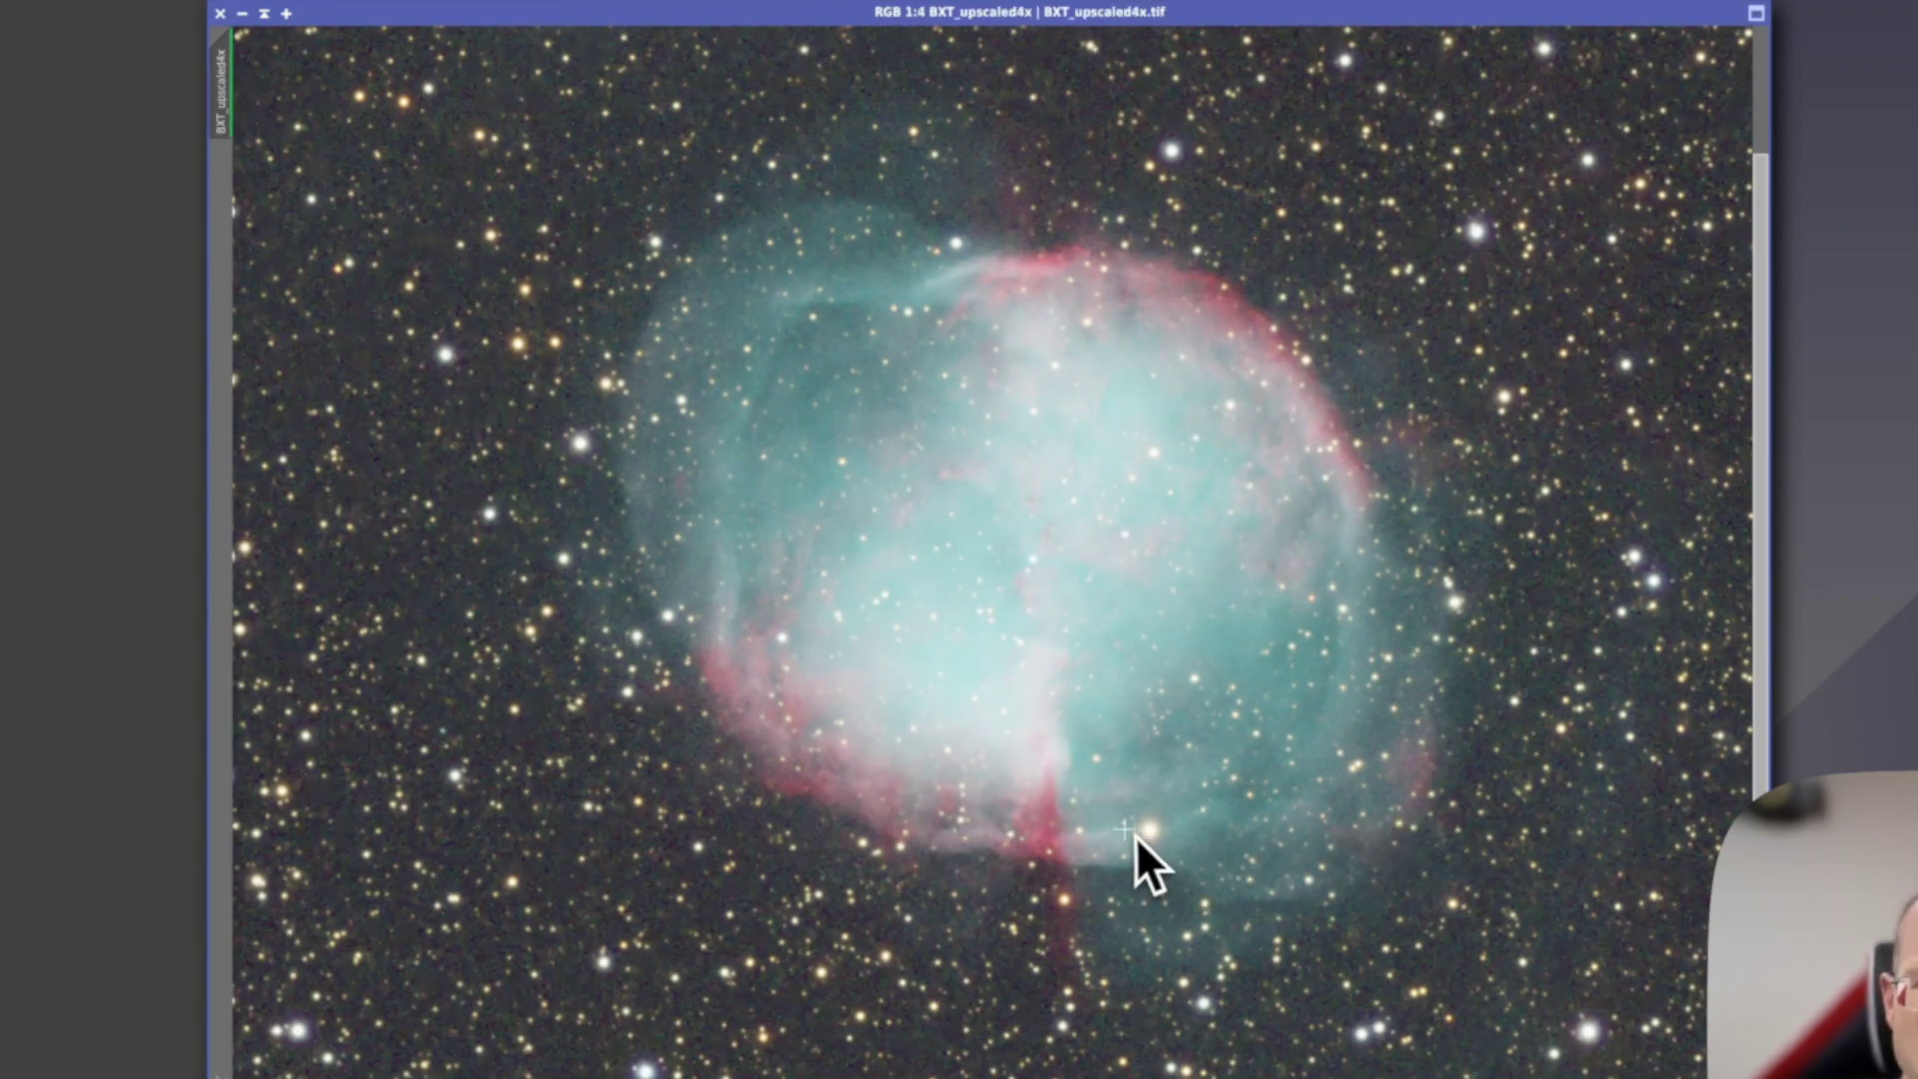